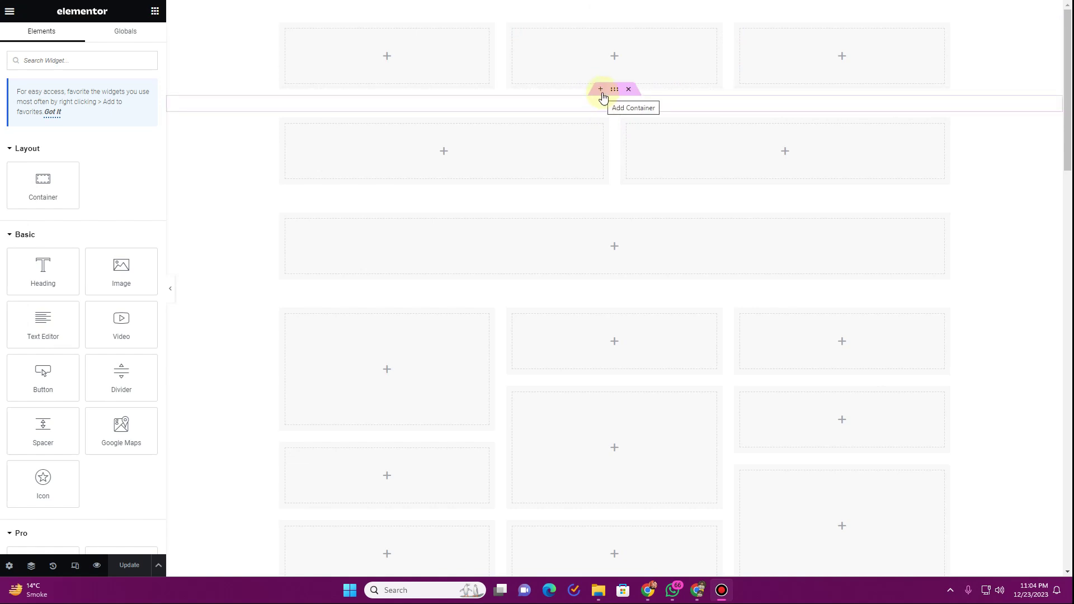
- Insert a row-direction container below the first three-column row and nest a new container inside it
left_click(601, 91)
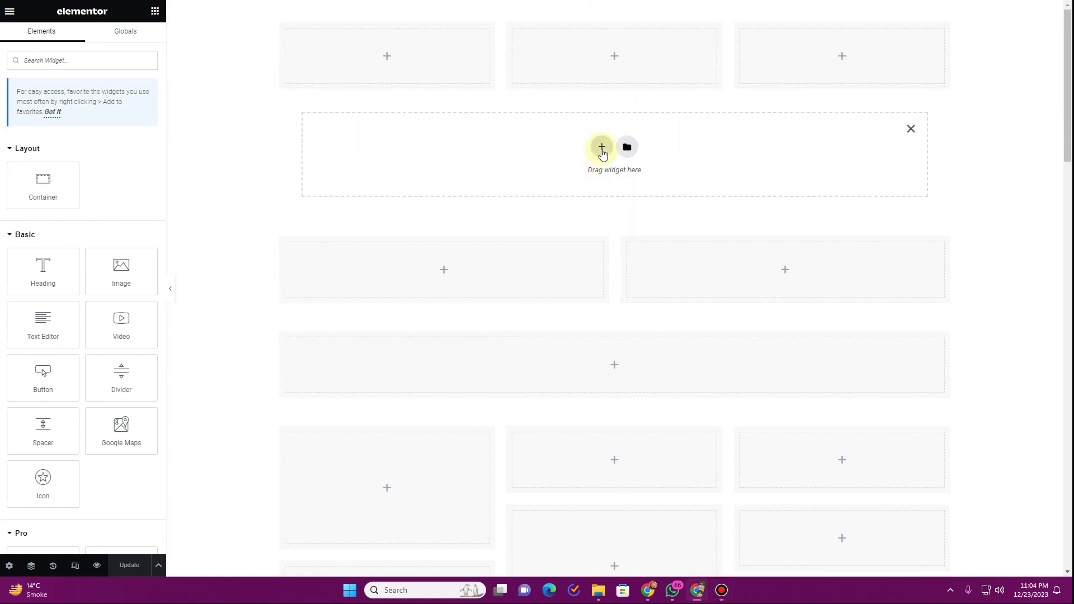
left_click(602, 150)
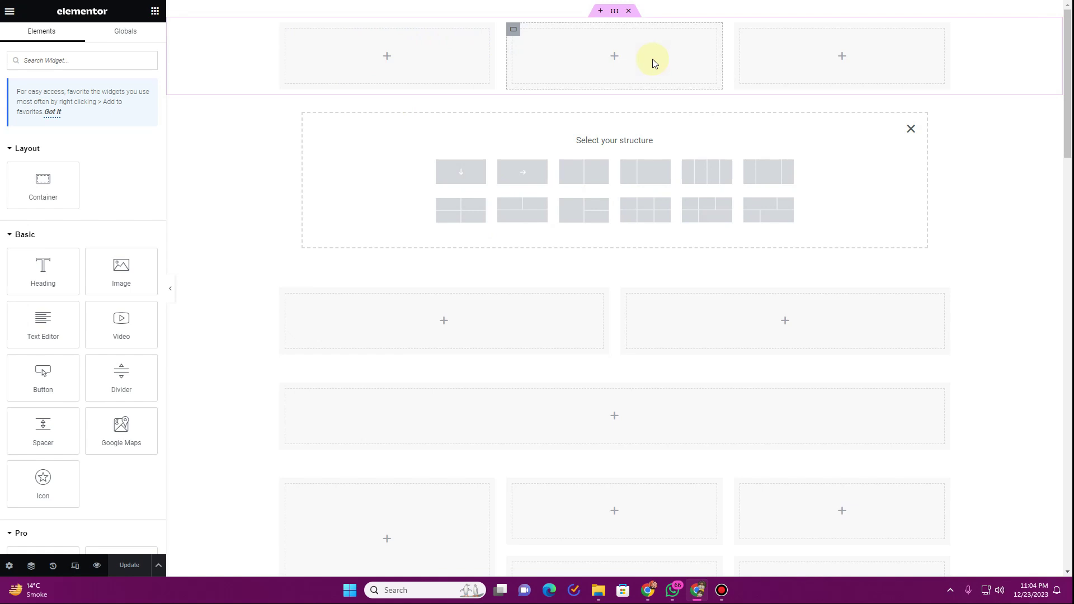
left_click(524, 179)
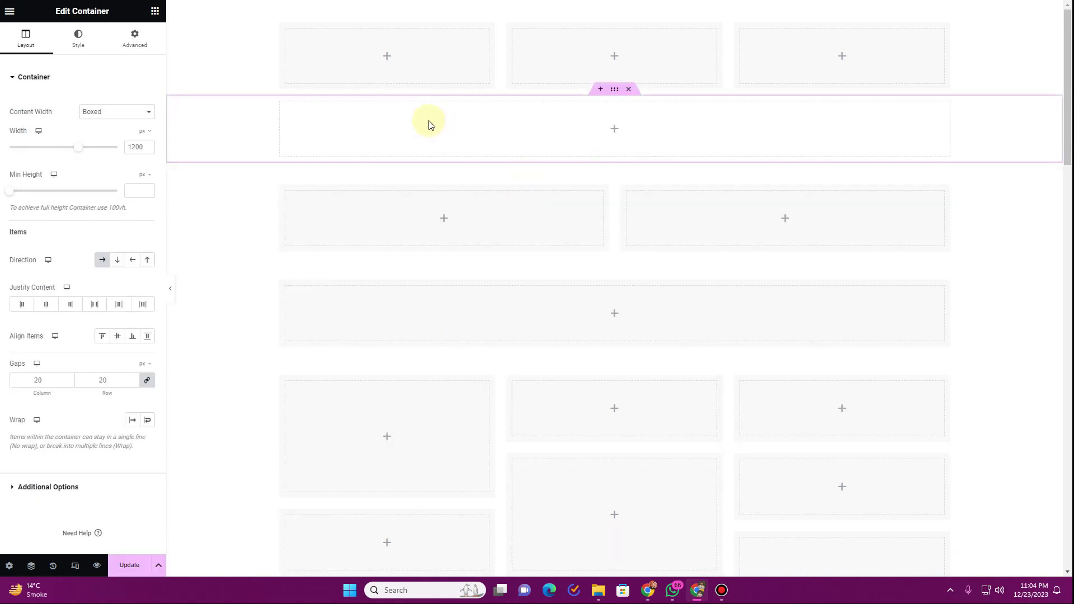
left_click(154, 11)
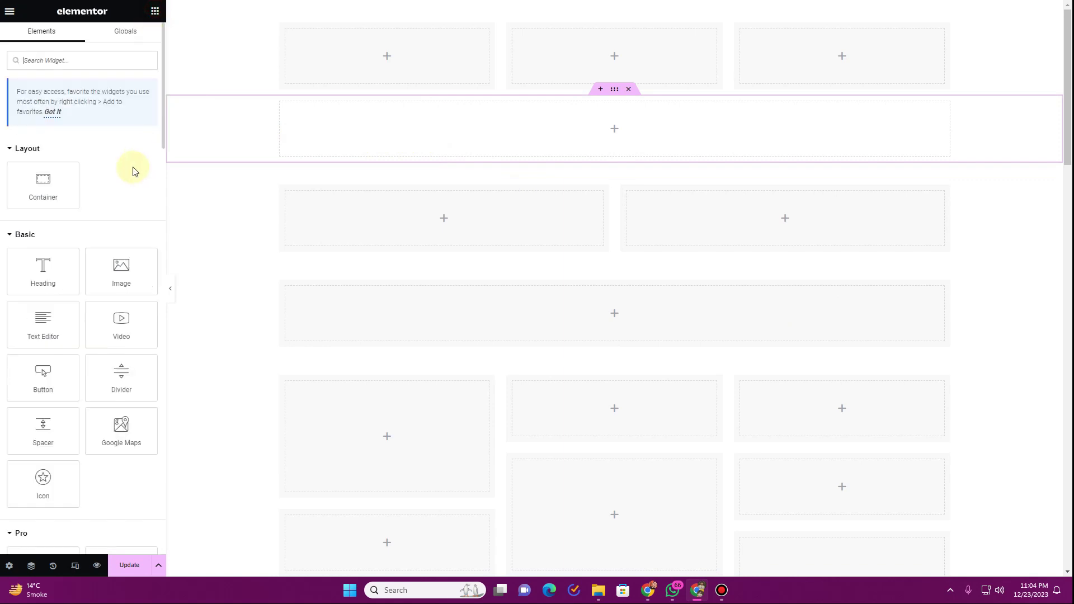
left_click_drag(40, 185, 350, 134)
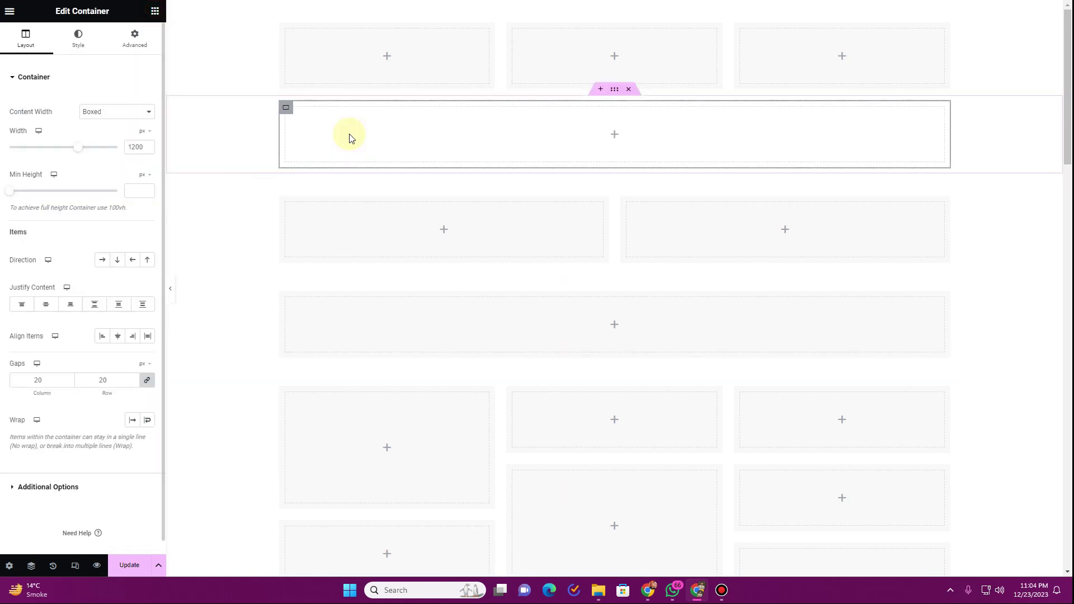
- Show the page structure and set the nested container's content width to Full Width with a width of 32%
left_click(32, 566)
left_click(945, 123)
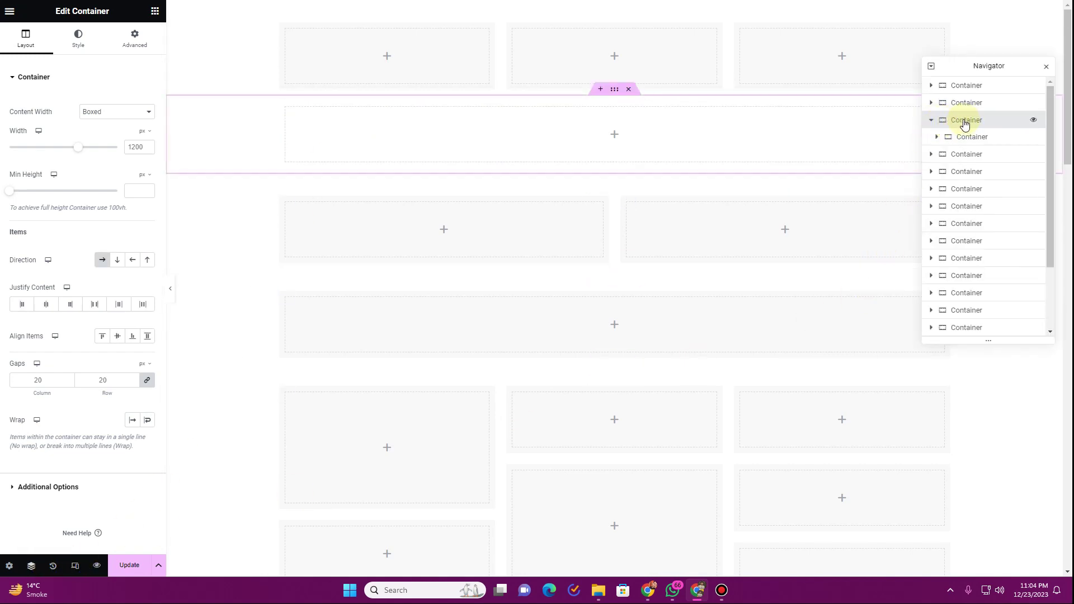
left_click(961, 140)
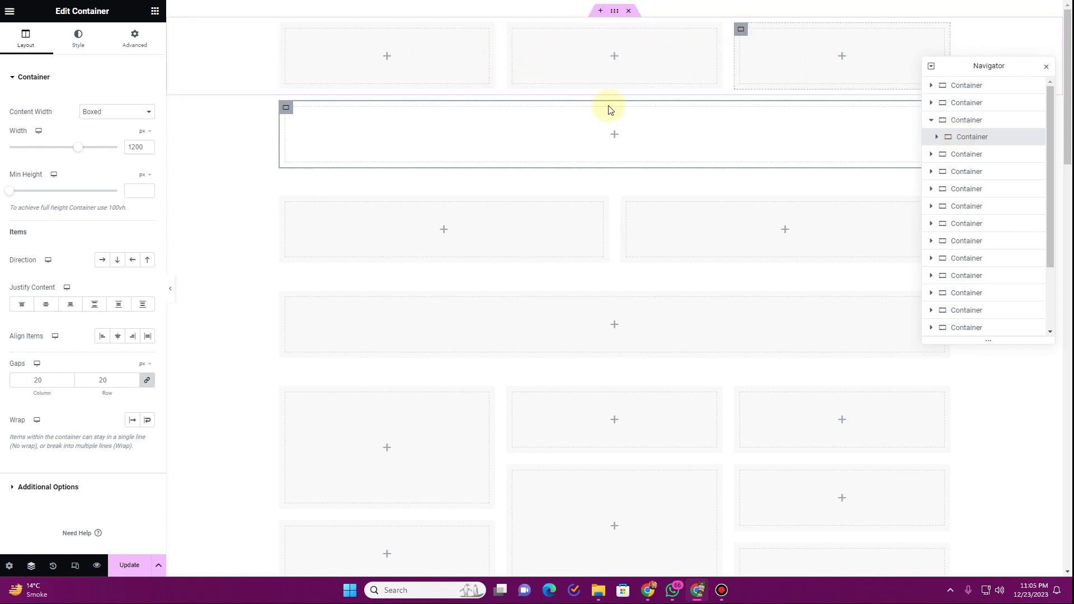
left_click(129, 114)
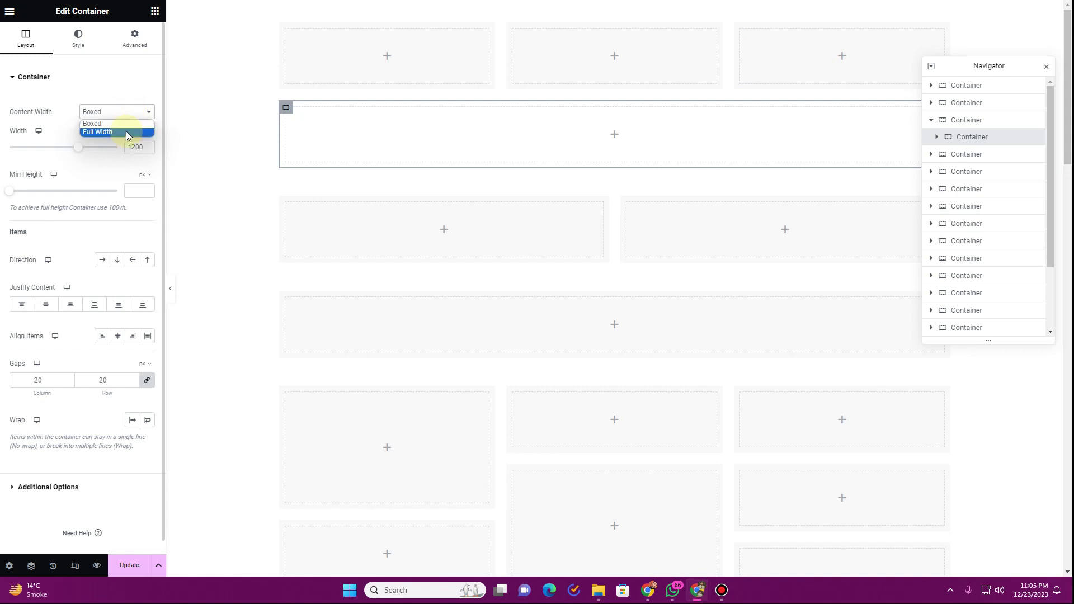
left_click(127, 132)
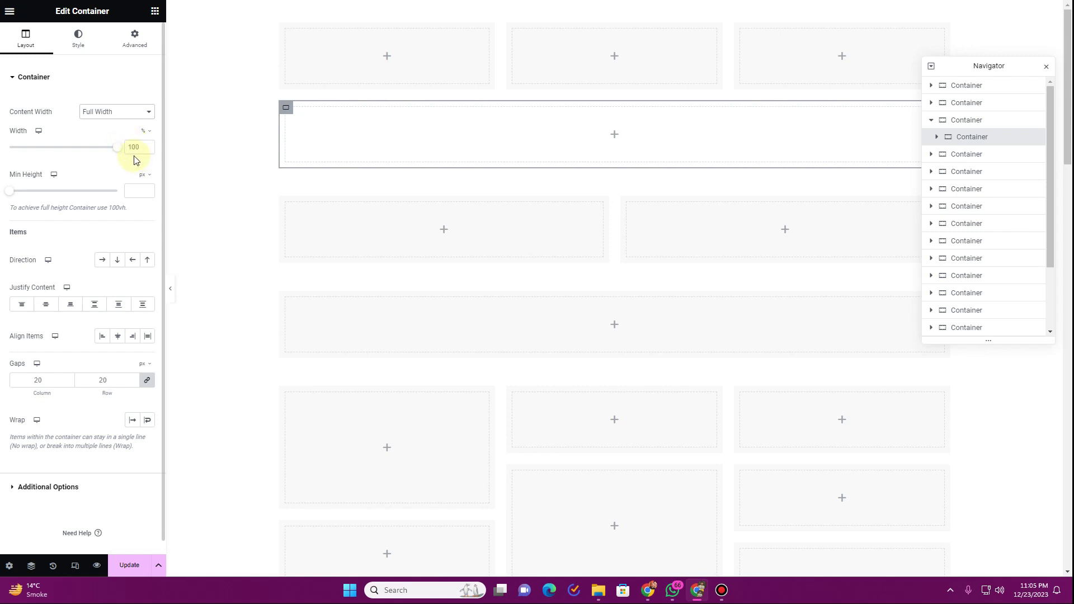
left_click_drag(120, 153, 44, 152)
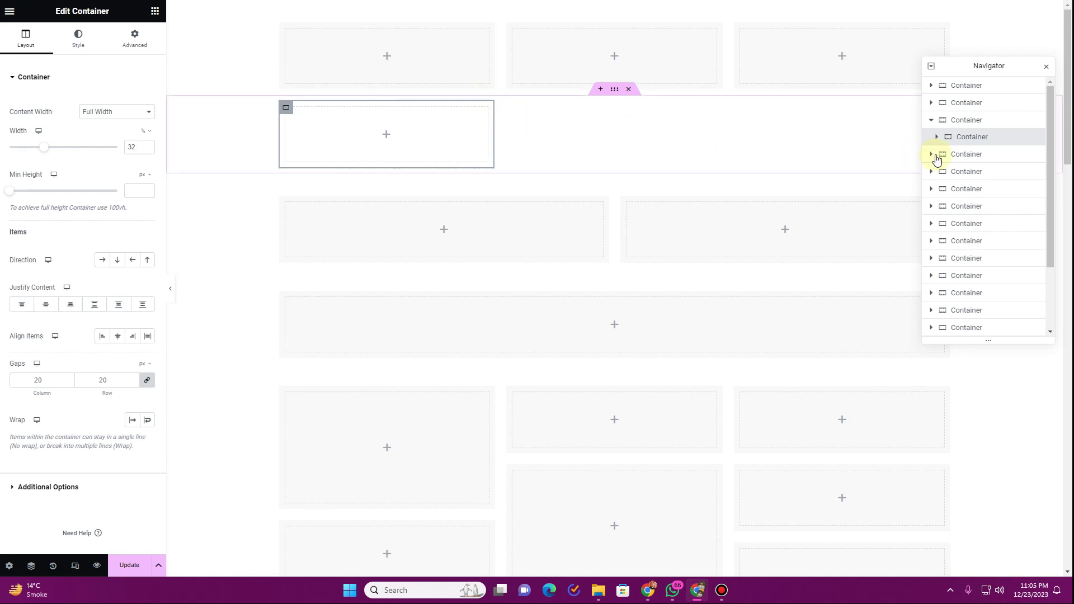
- Duplicate the nested 32% container twice to form three columns in the new row
right_click(954, 136)
left_click(967, 170)
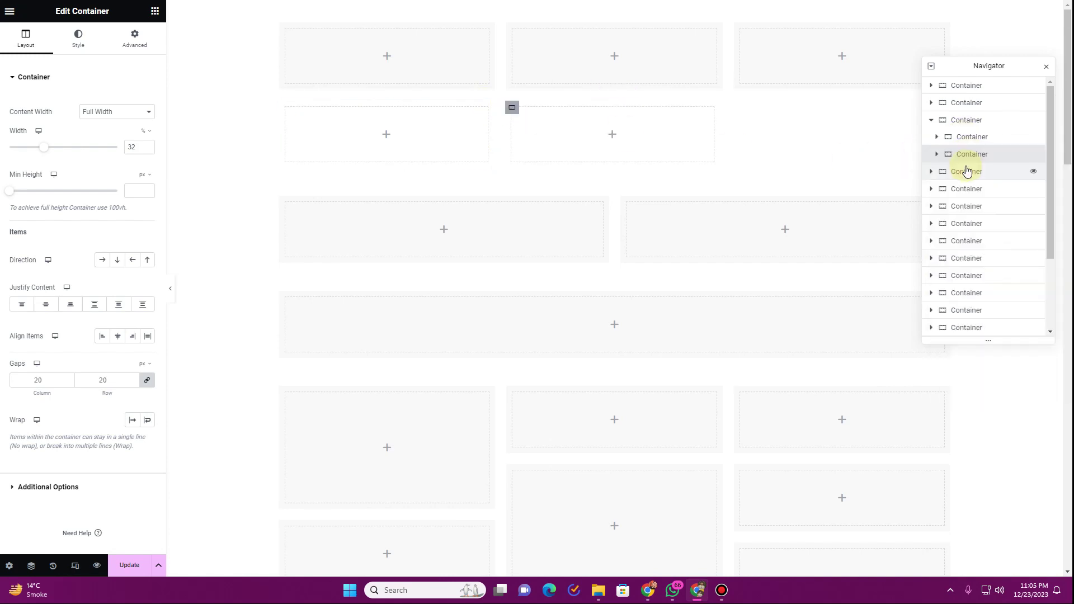
right_click(962, 153)
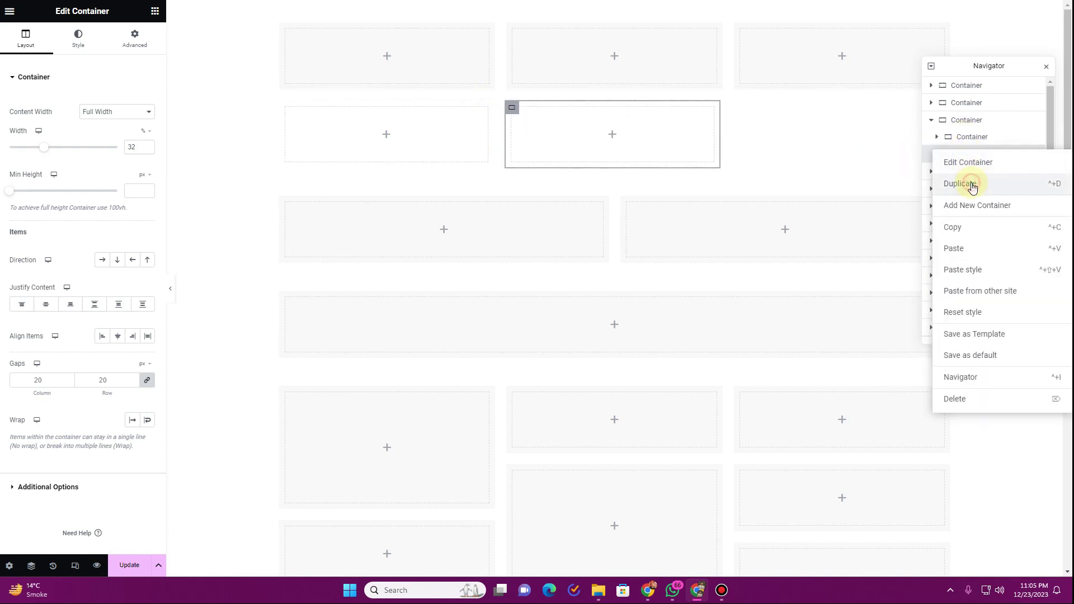
left_click(972, 185)
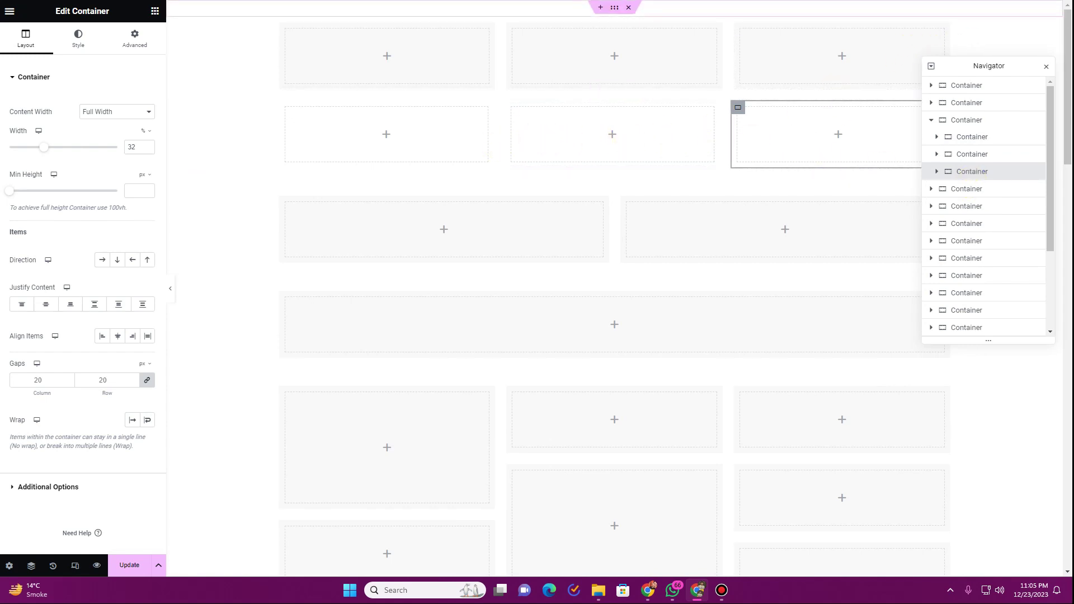
- Move the structure navigator off the new row and give its first inner container a classic background in the global Grey colour
left_click_drag(988, 65, 991, 209)
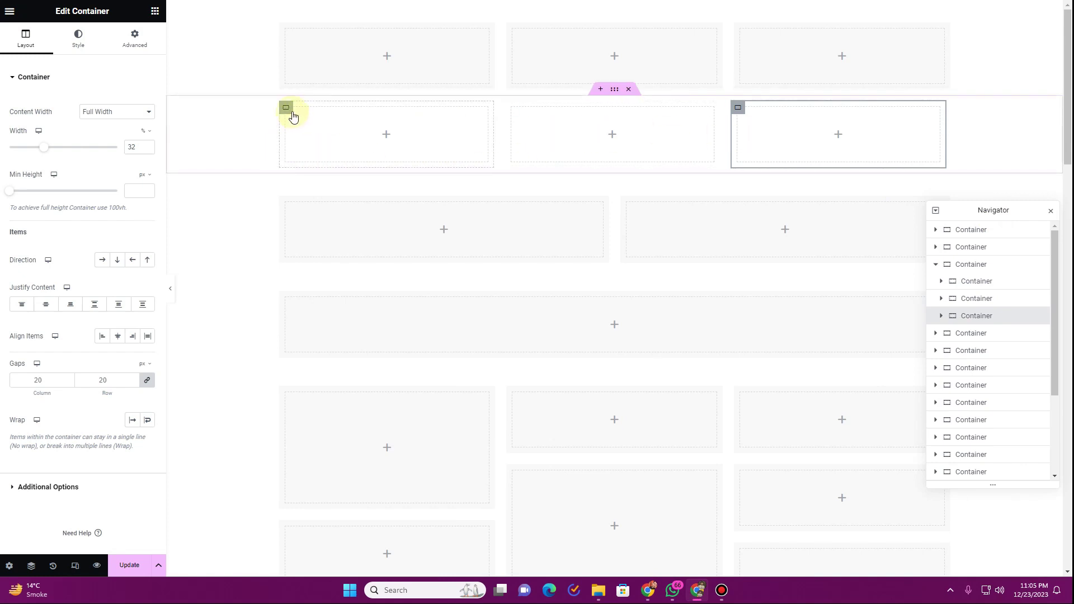
left_click(992, 282)
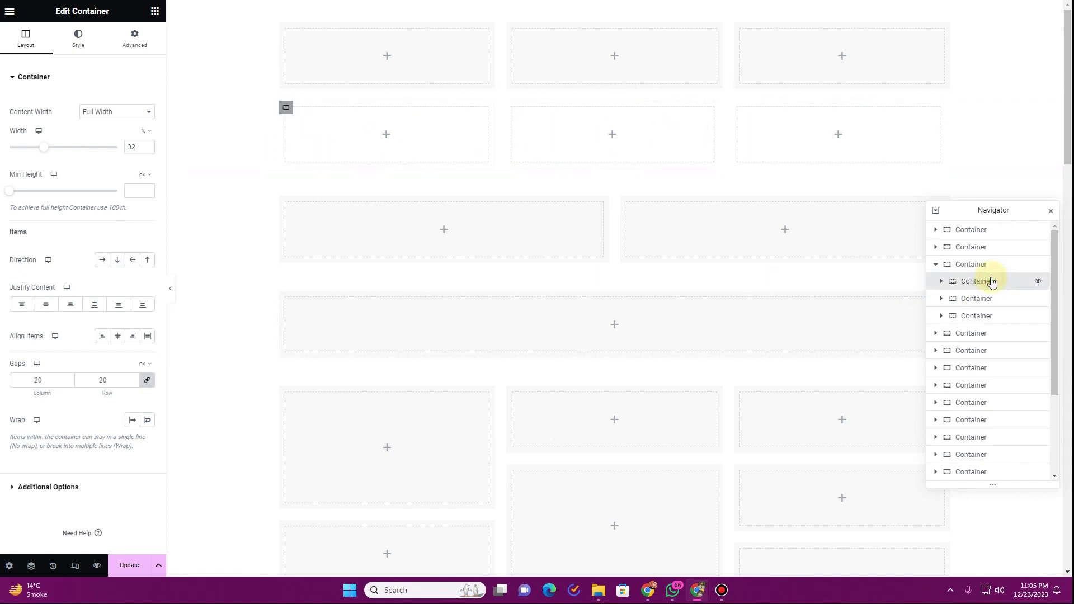
left_click(103, 126)
left_click(132, 150)
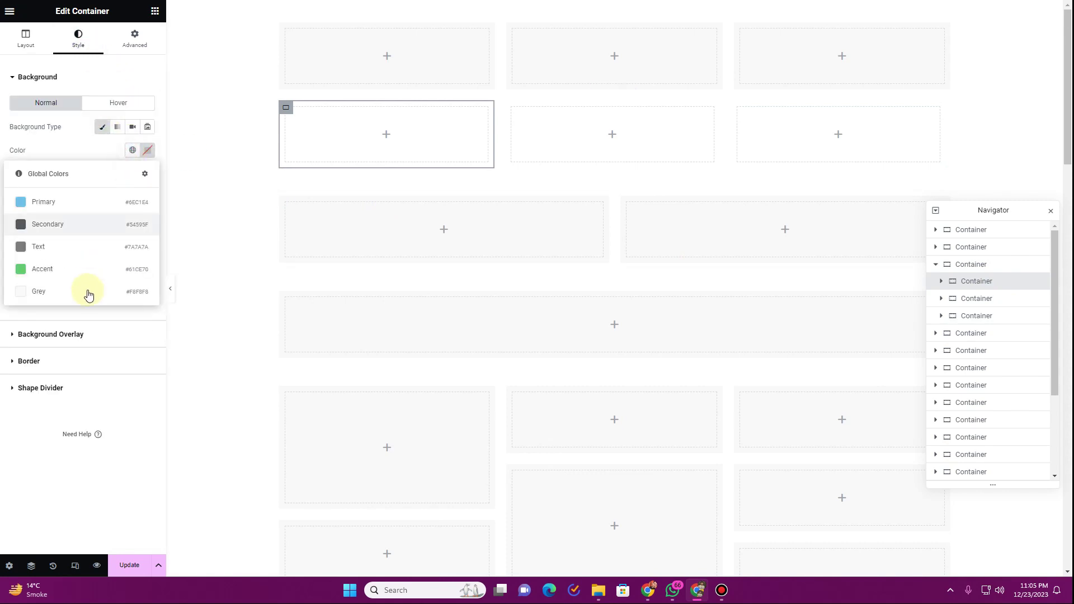
left_click(89, 291)
- Apply a classic background in the global Grey colour to the new row's second inner container
left_click(520, 116)
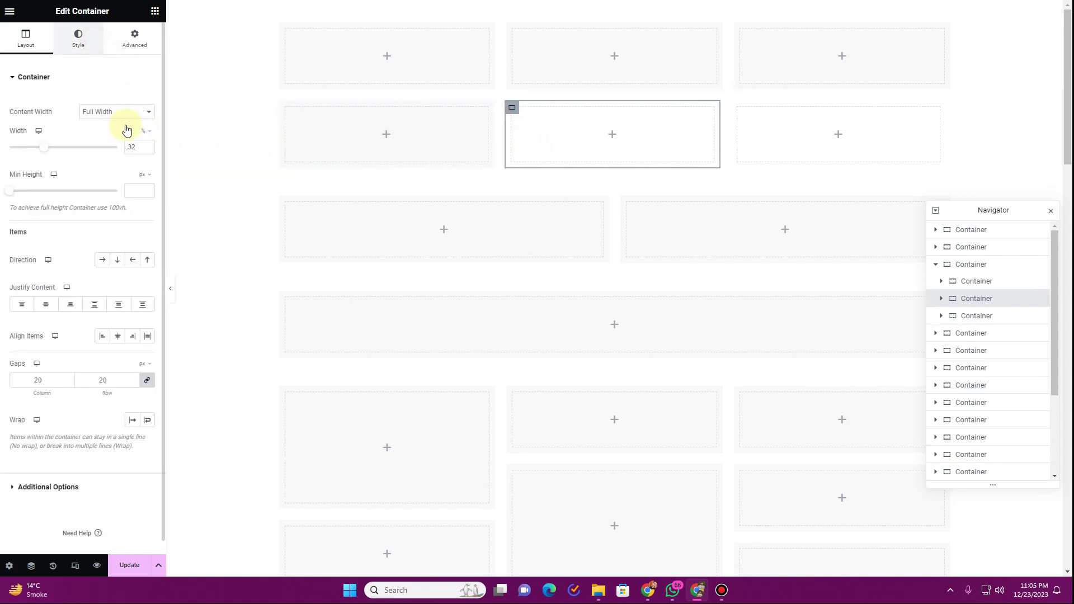
left_click(79, 39)
left_click(102, 127)
left_click(132, 149)
left_click(100, 290)
- Apply a classic background in the global Grey colour to the new row's third inner container
left_click(737, 107)
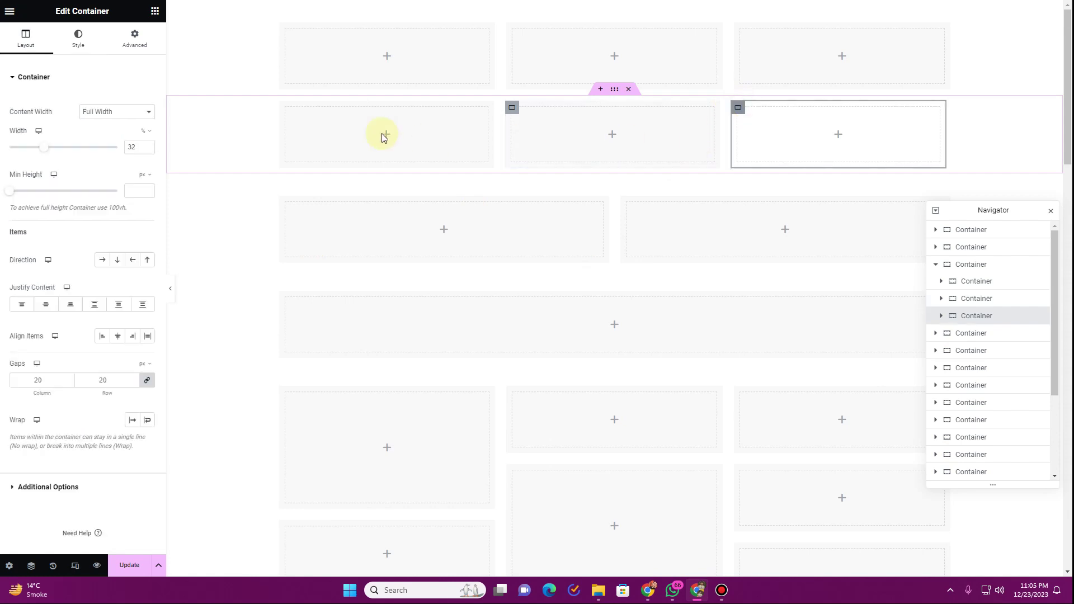
left_click(84, 40)
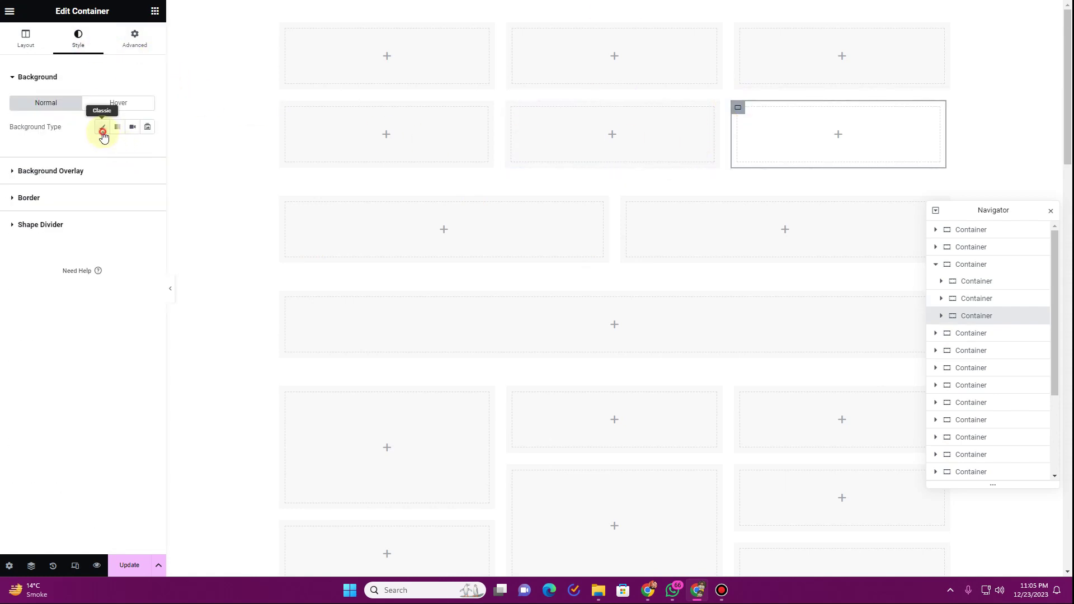
left_click(102, 127)
left_click(132, 150)
left_click(100, 296)
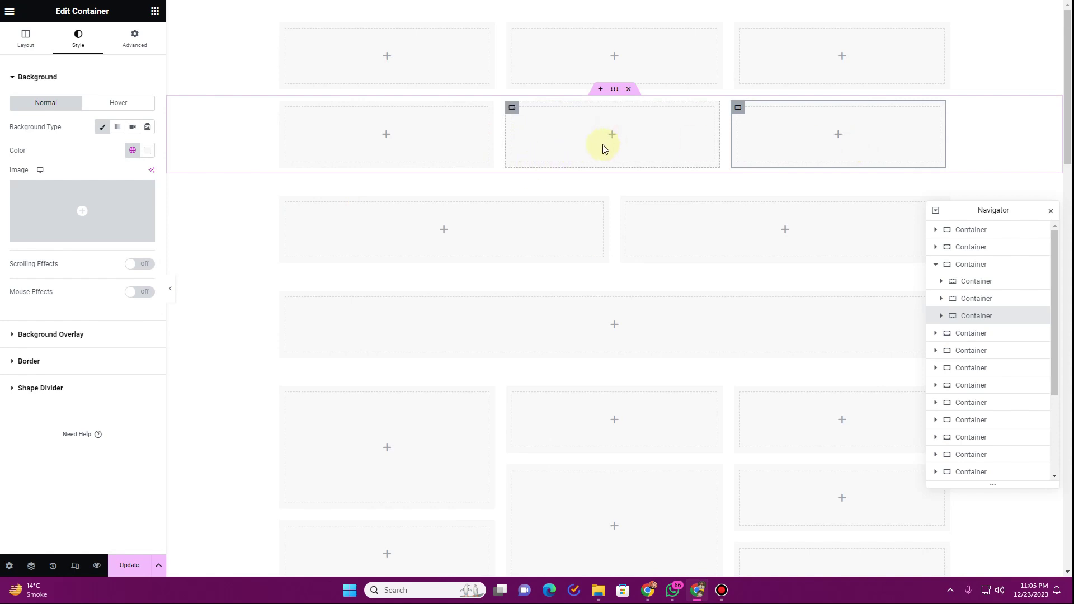
- Duplicate the last inner container three times to make six, and set the parent container to wrap its items
left_click(615, 92)
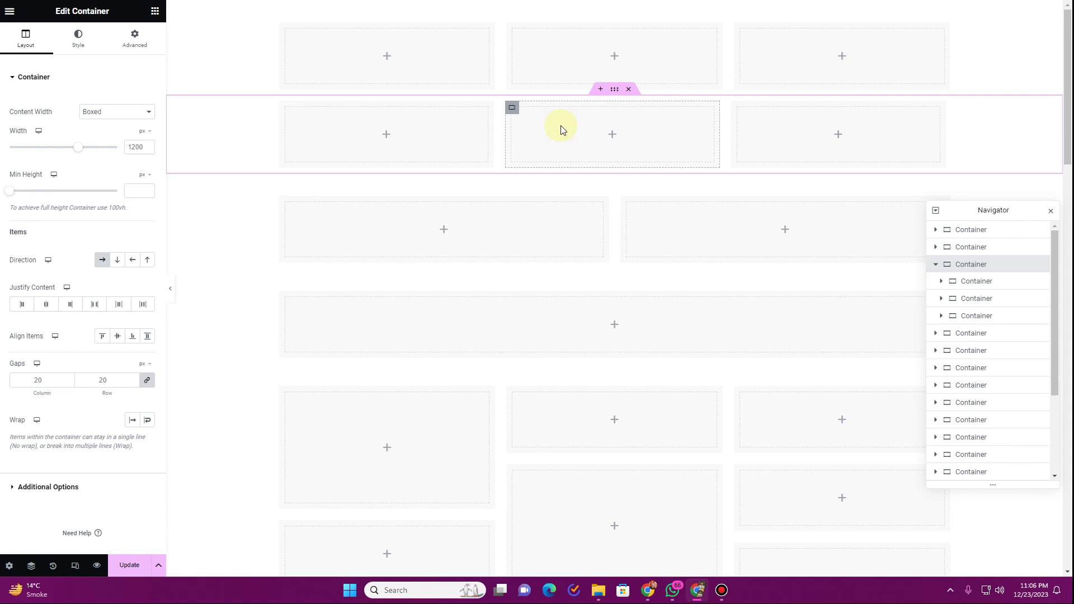
right_click(738, 107)
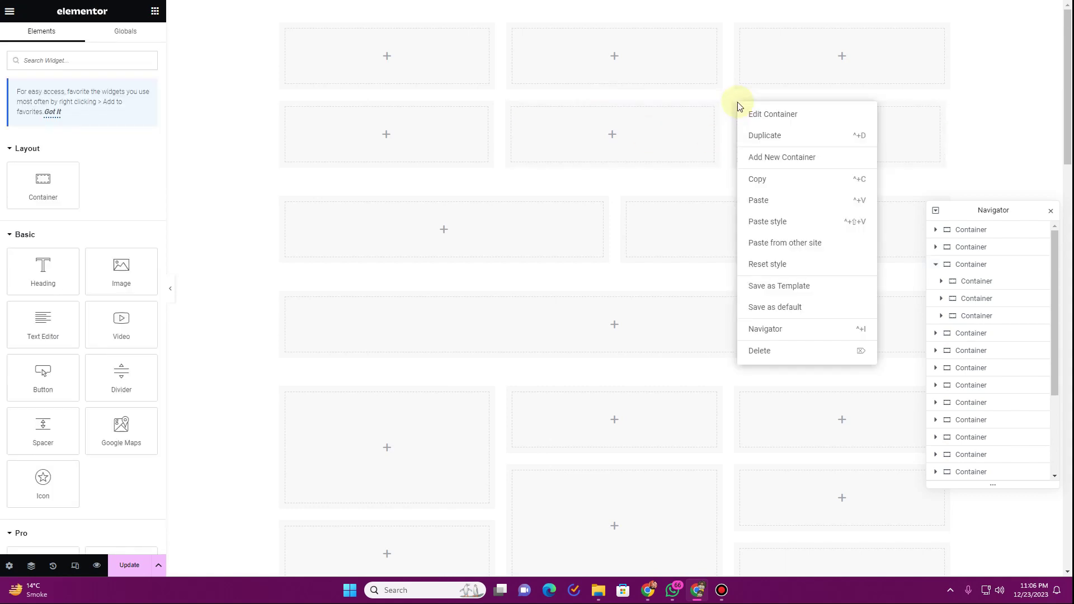
left_click(752, 137)
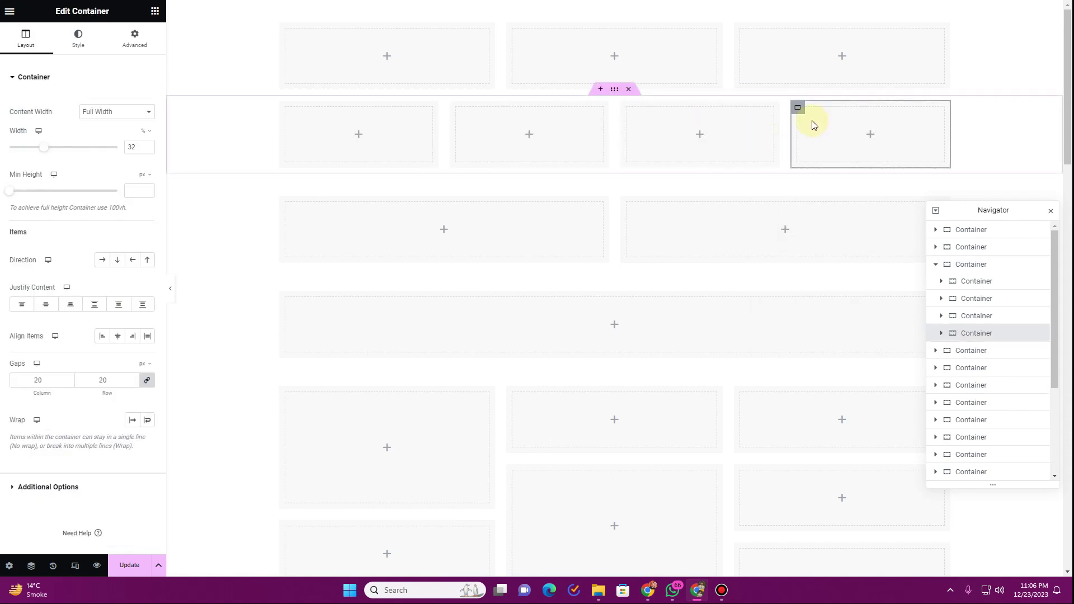
right_click(800, 106)
left_click(823, 136)
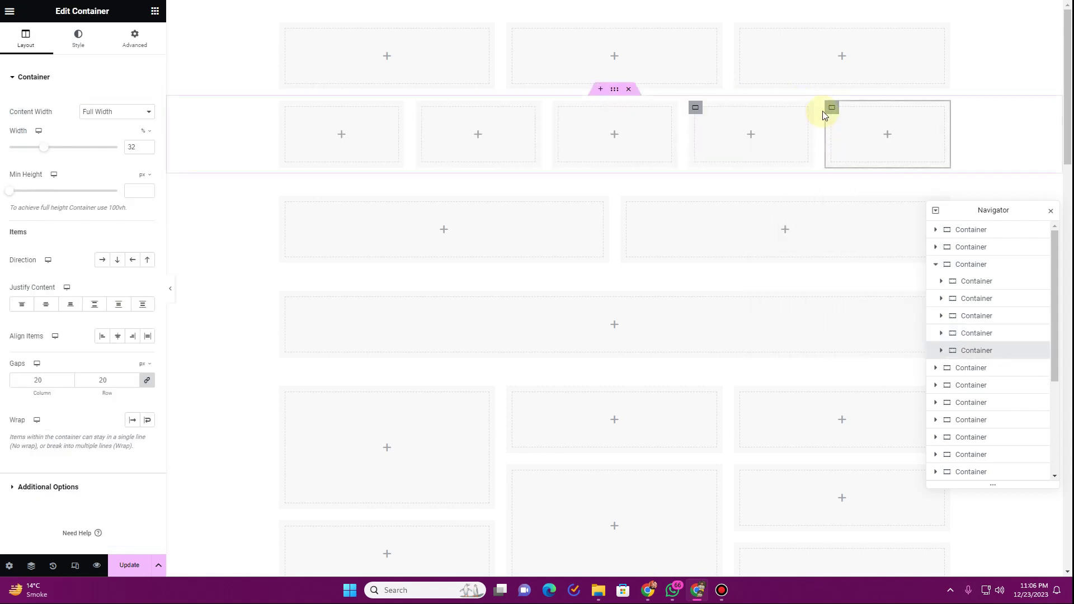
right_click(829, 109)
left_click(848, 140)
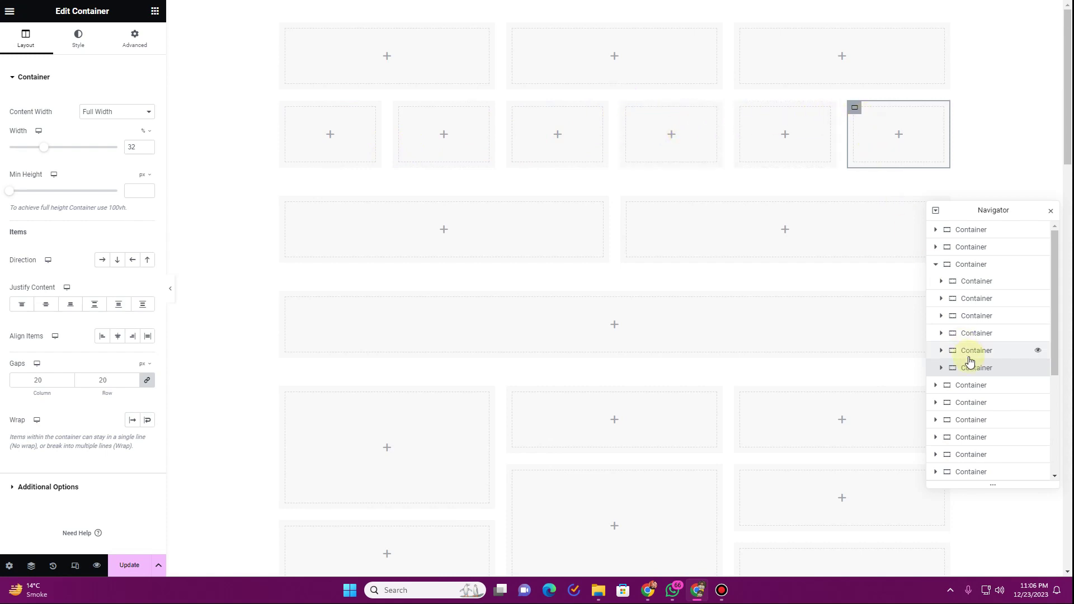
left_click(966, 271)
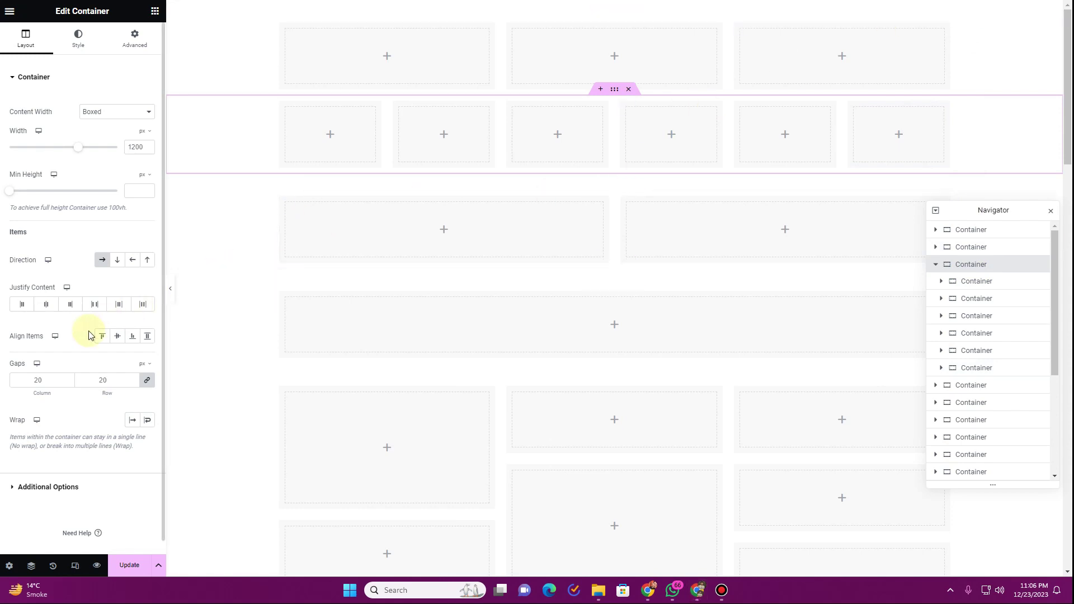
left_click(148, 420)
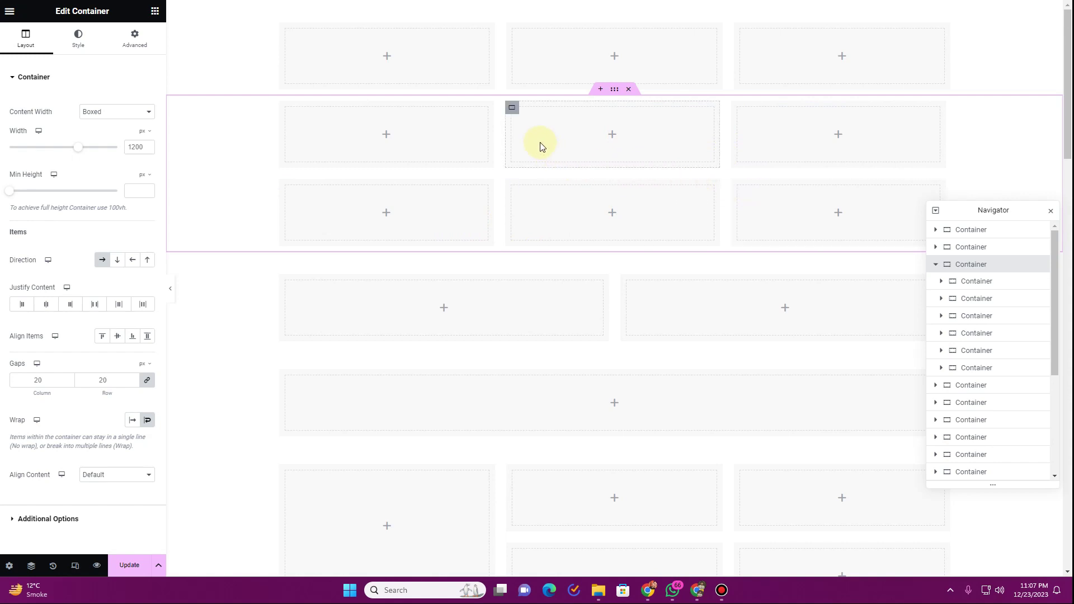
- Set the width of the second inner container in the wrapped layout to 50%
left_click(516, 107)
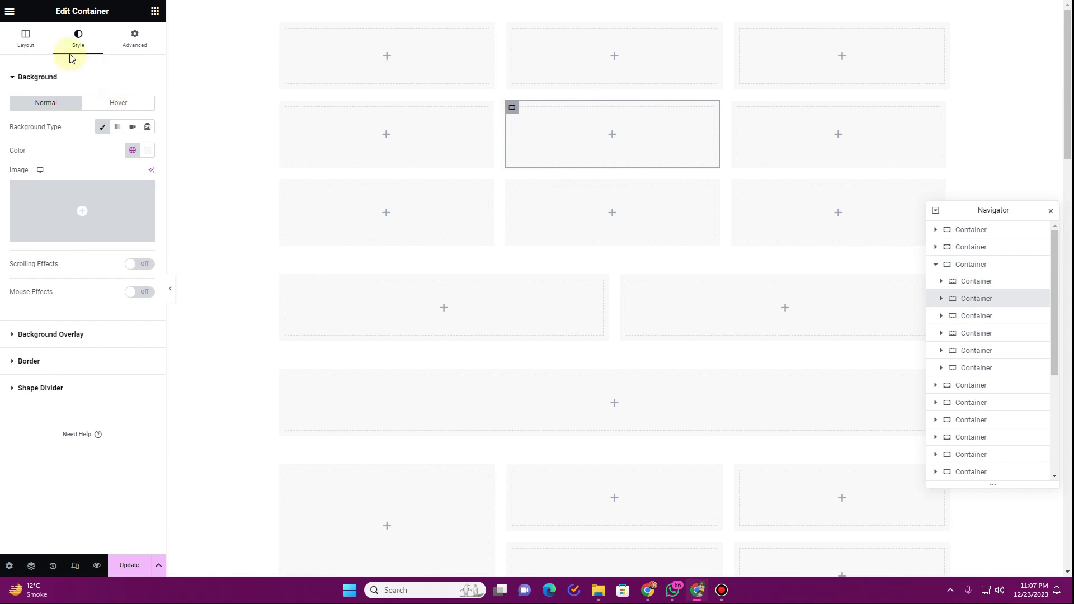
left_click(24, 42)
left_click_drag(133, 147, 117, 148)
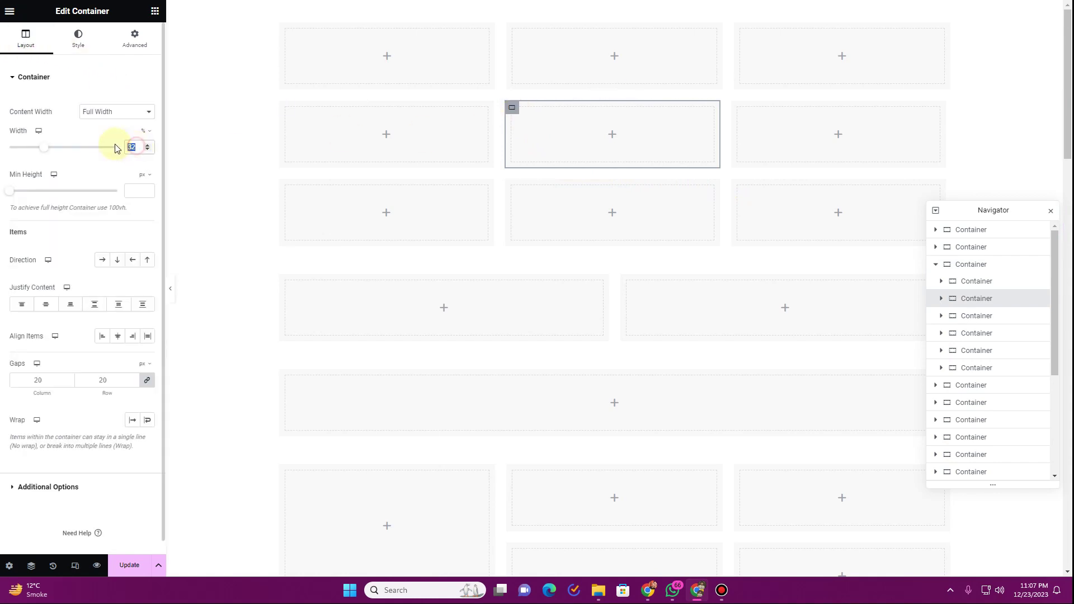
type("50")
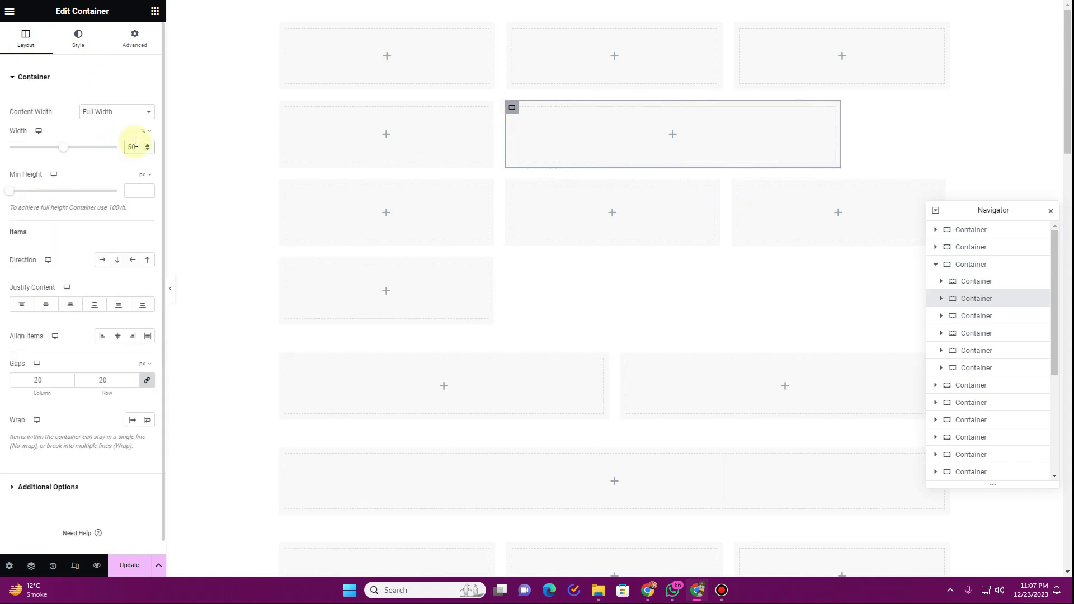
- Set the first inner container's width to 50% and reduce it to 49%
left_click(284, 114)
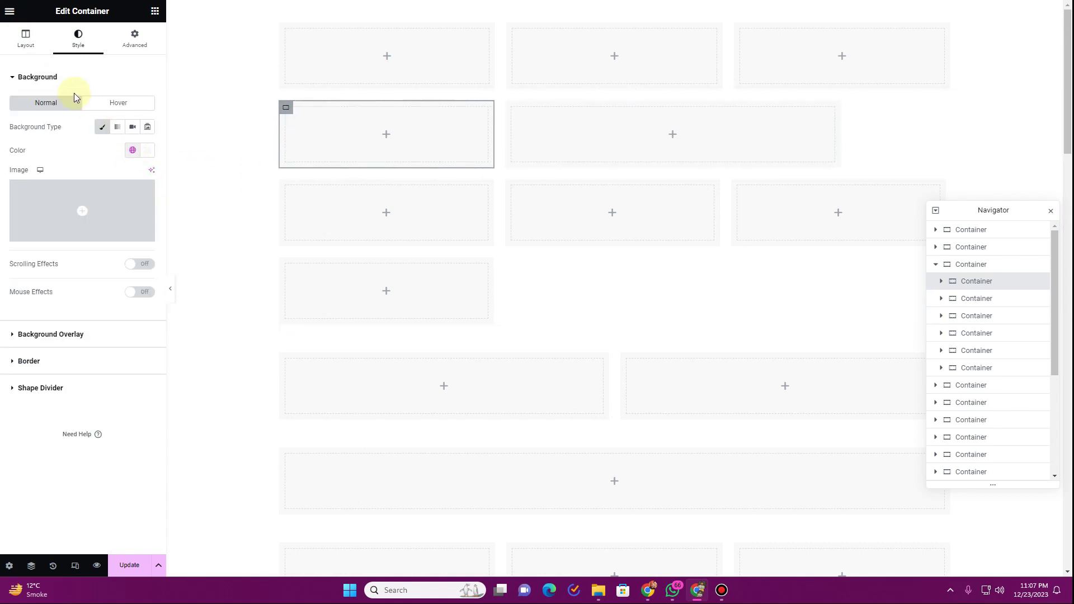
left_click(32, 43)
left_click_drag(134, 147, 118, 150)
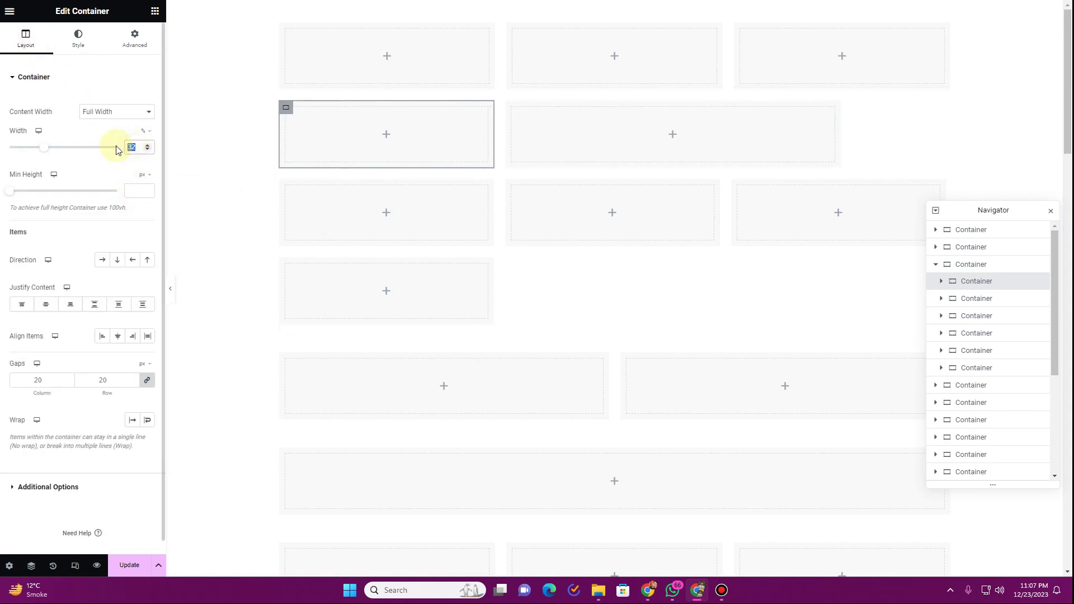
type("50")
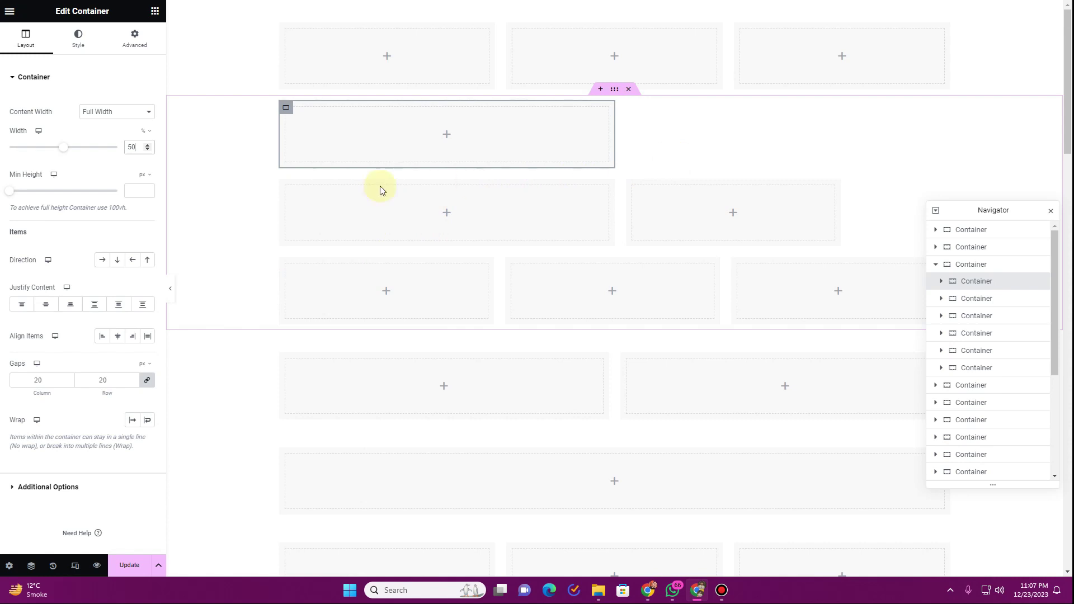
left_click(47, 382)
left_click(147, 149)
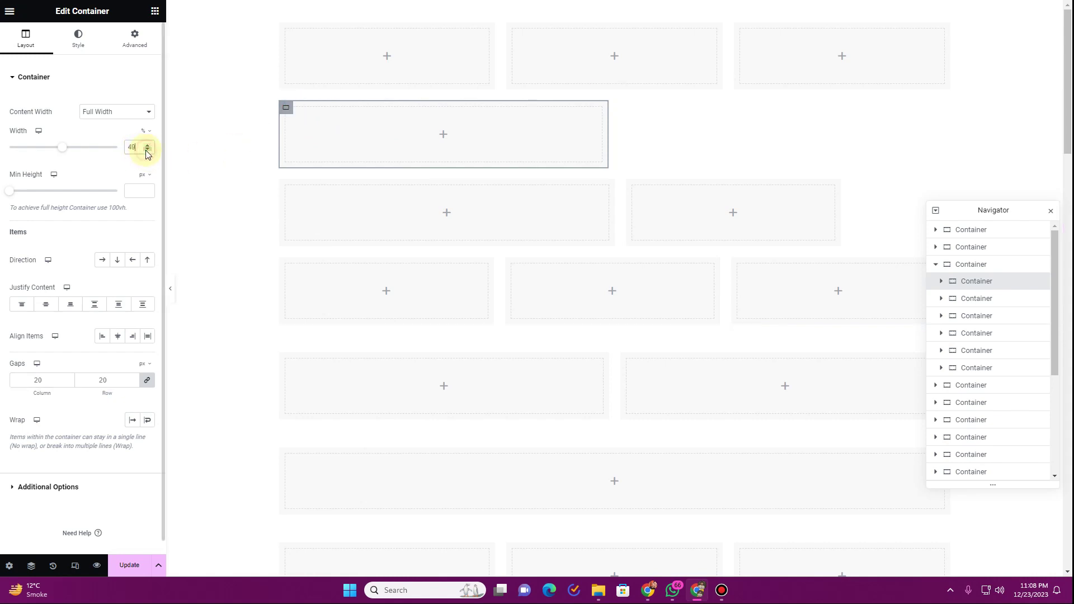
- Set the second inner container's width to 49% and the third inner container's width to 69%
left_click(286, 186)
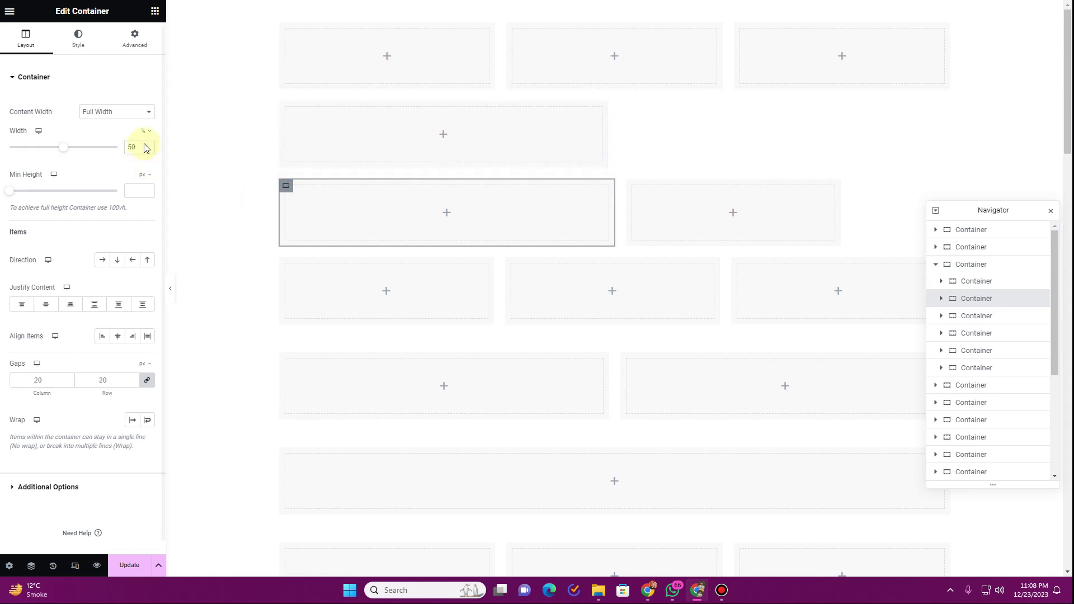
left_click(147, 149)
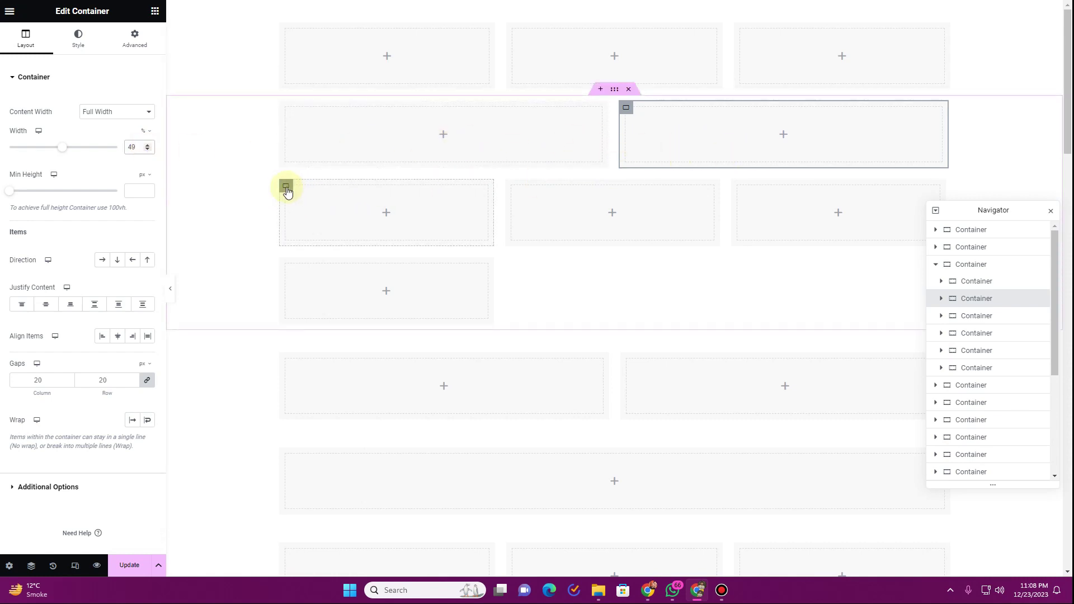
left_click(285, 187)
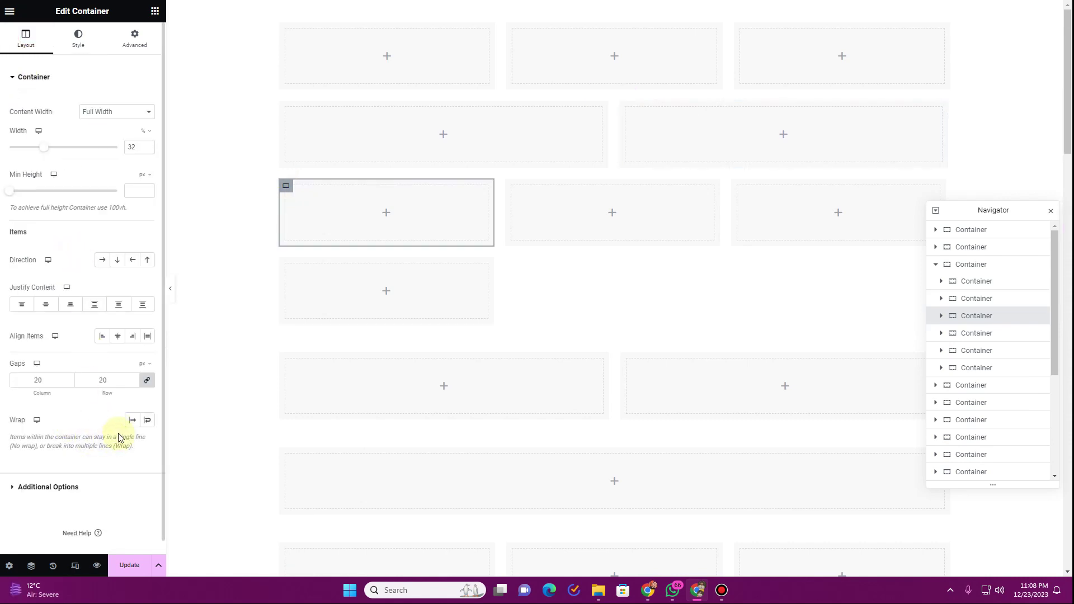
double_click(135, 147)
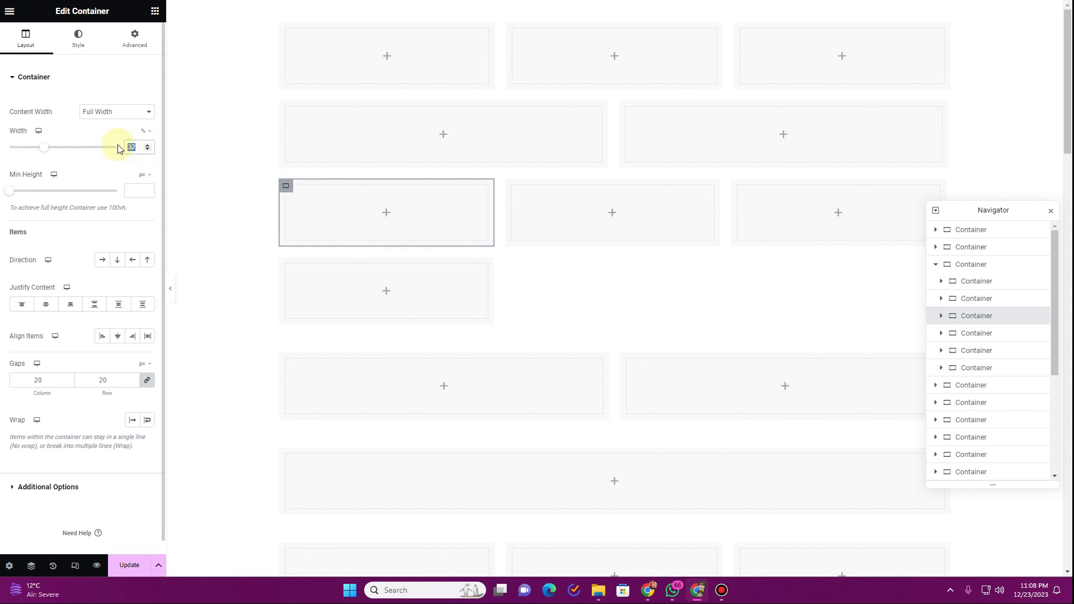
type("69")
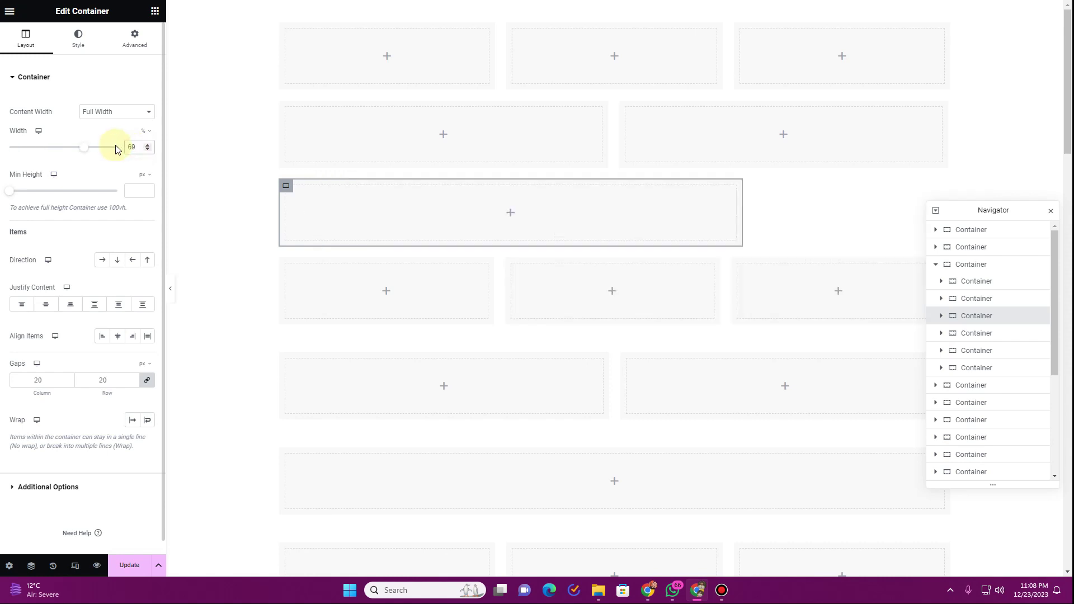
- Set the fourth inner container's width to 30% and reduce it to 29%
left_click(285, 263)
double_click(138, 146)
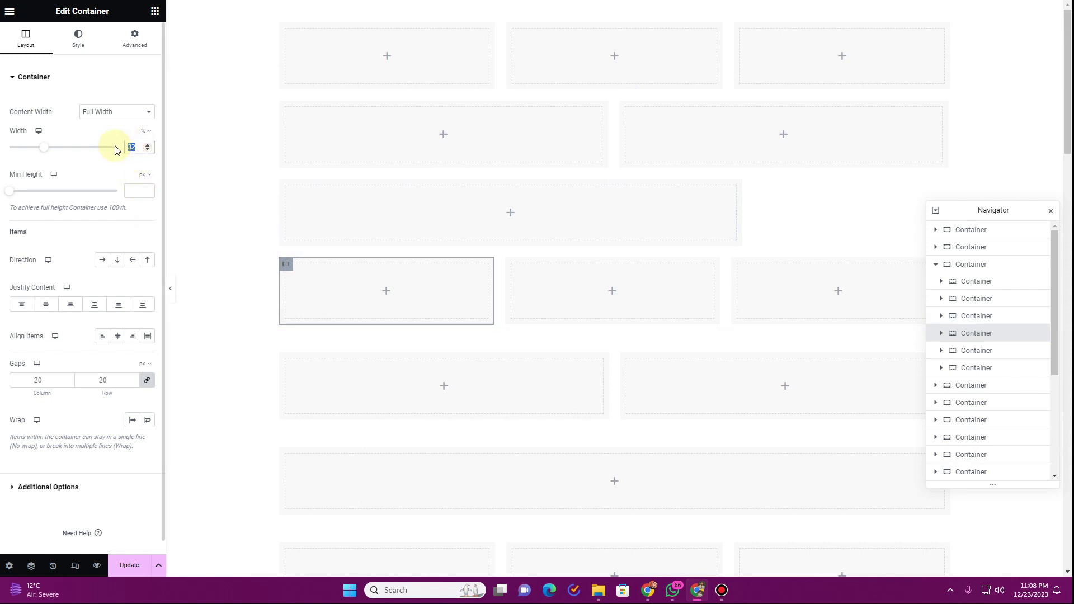
type("30")
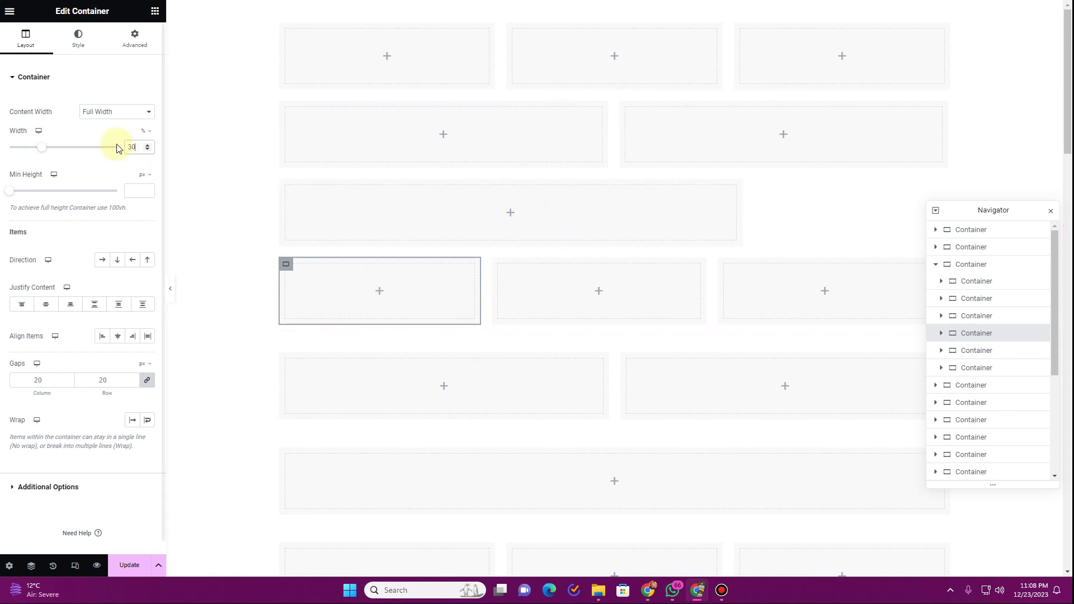
left_click(149, 149)
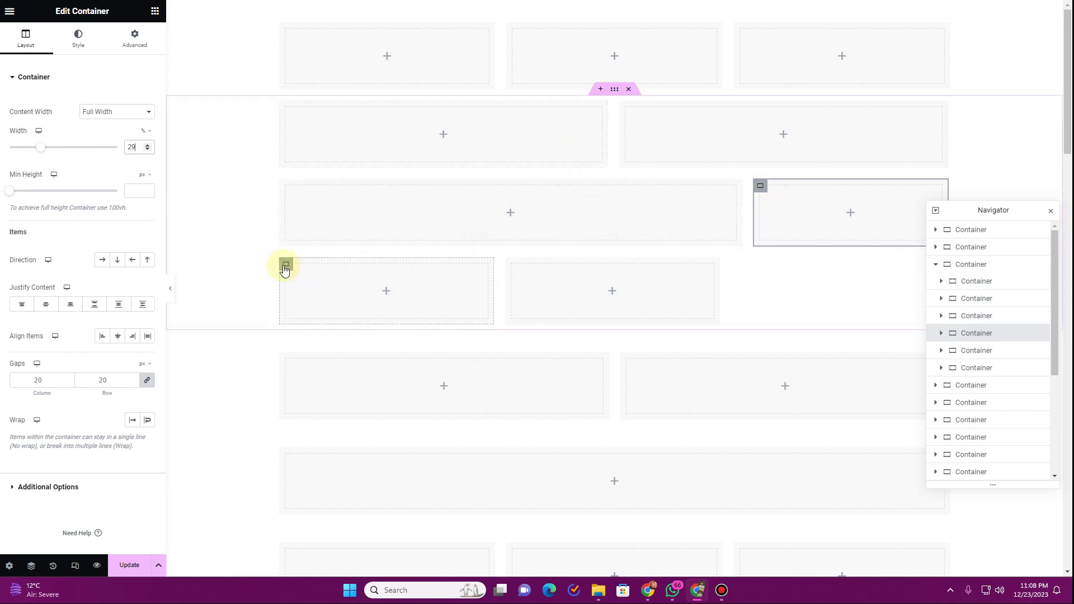
- Reduce the fifth inner container's width to 29%
left_click(388, 282)
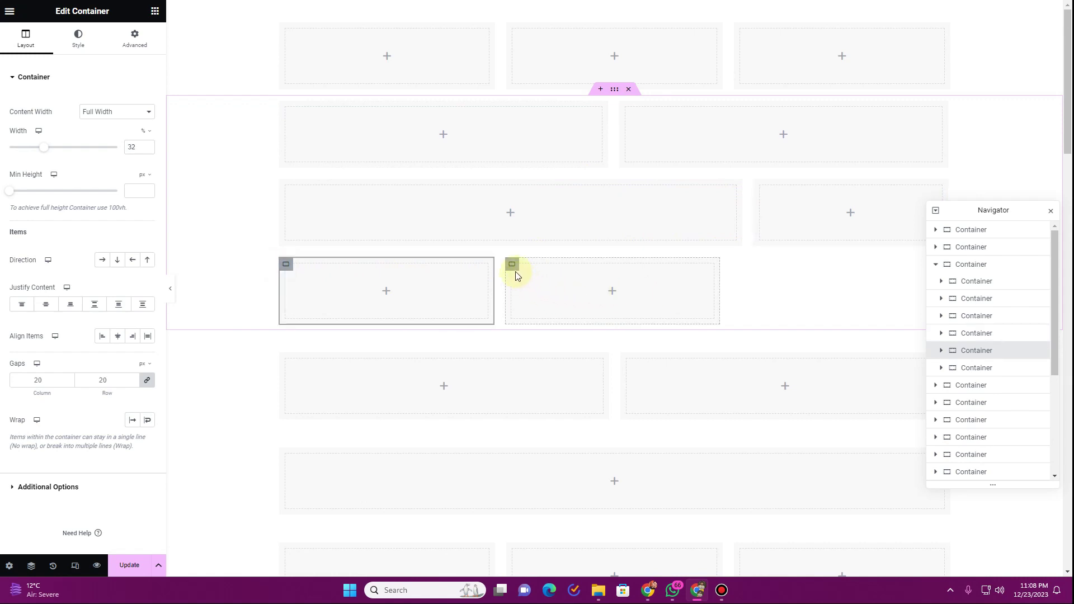
left_click(148, 150)
left_click(147, 150)
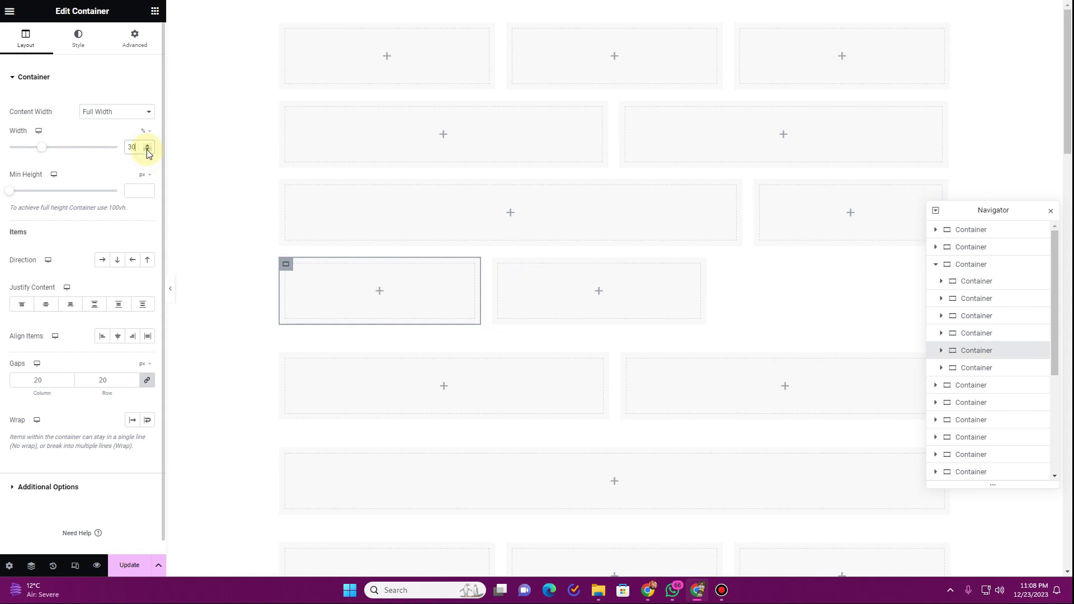
left_click(148, 150)
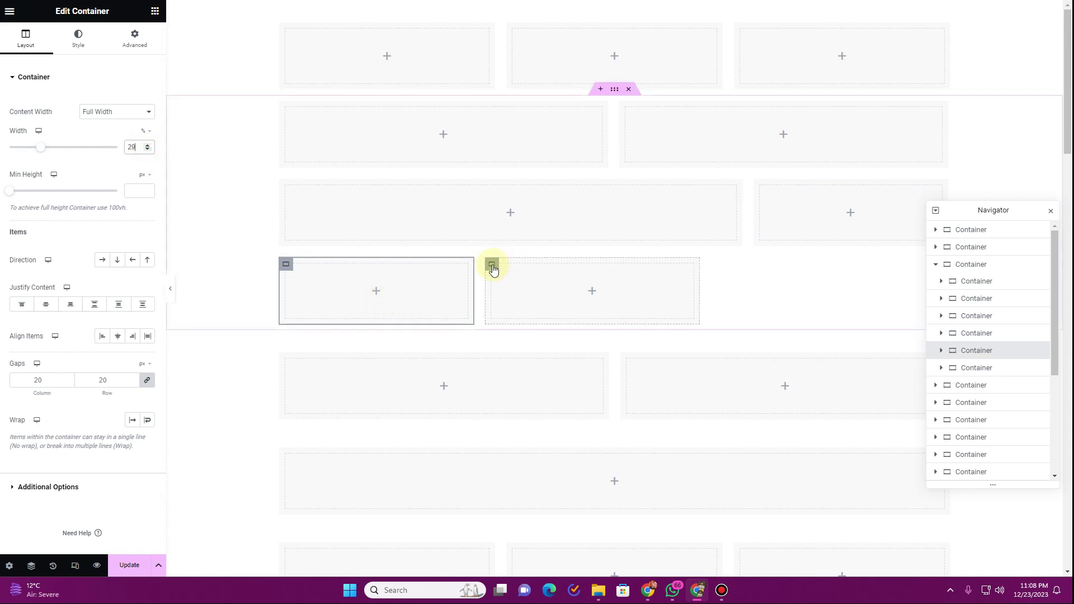
- Set the sixth inner container's width to 69%, matching the third one, and close the Navigator
left_click(574, 269)
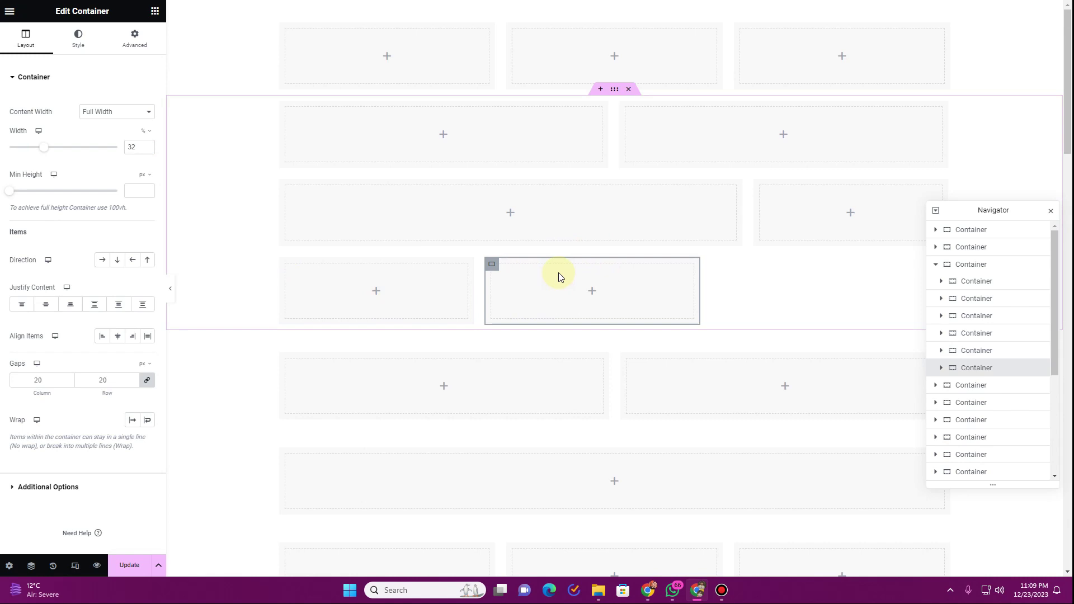
left_click(286, 186)
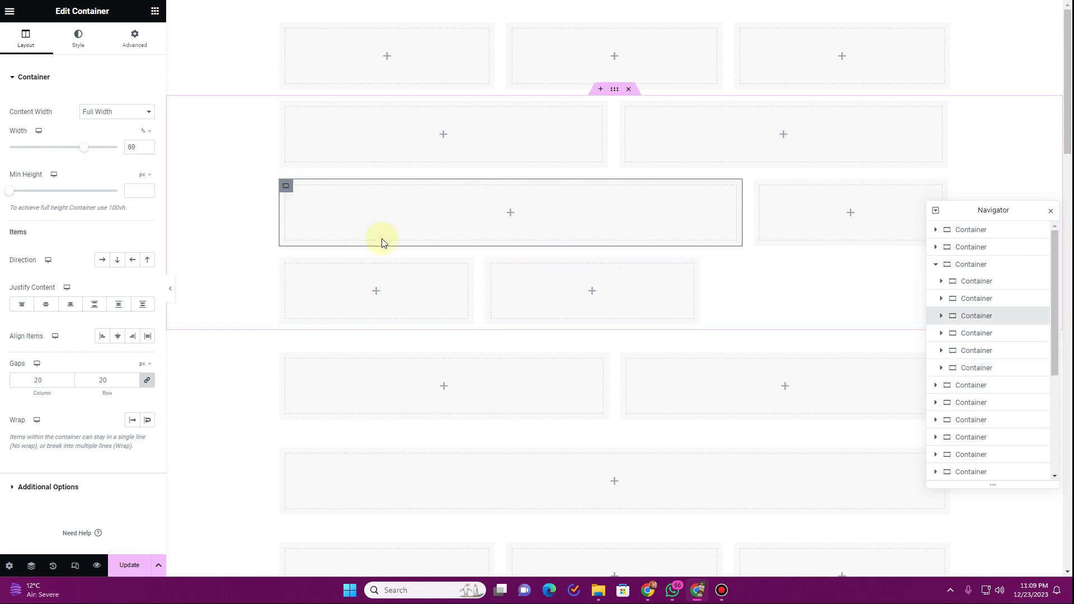
left_click(491, 264)
left_click_drag(137, 145, 125, 151)
type("69")
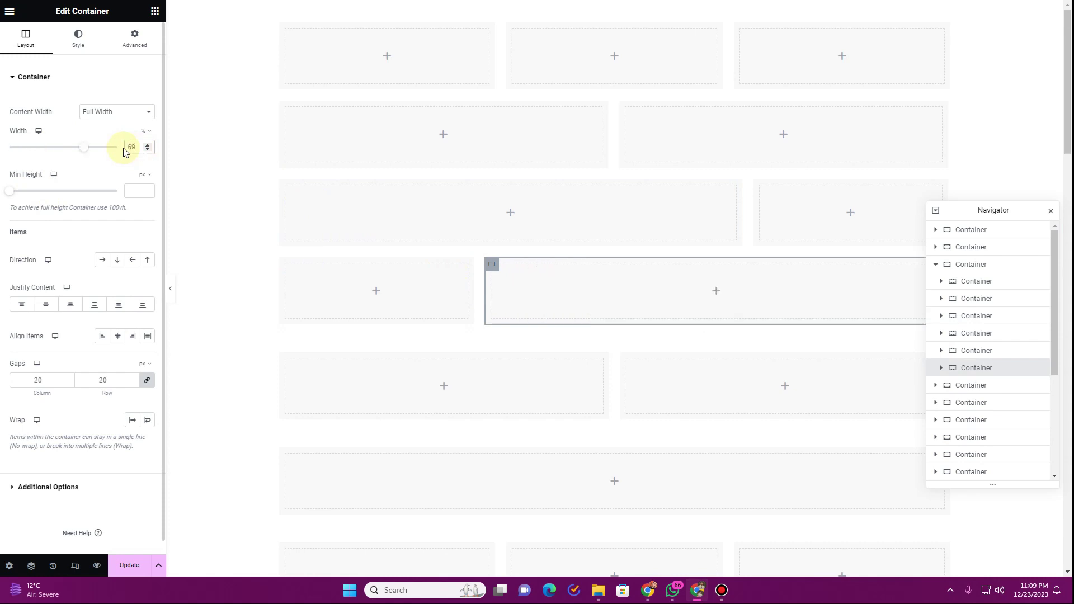
left_click(1051, 211)
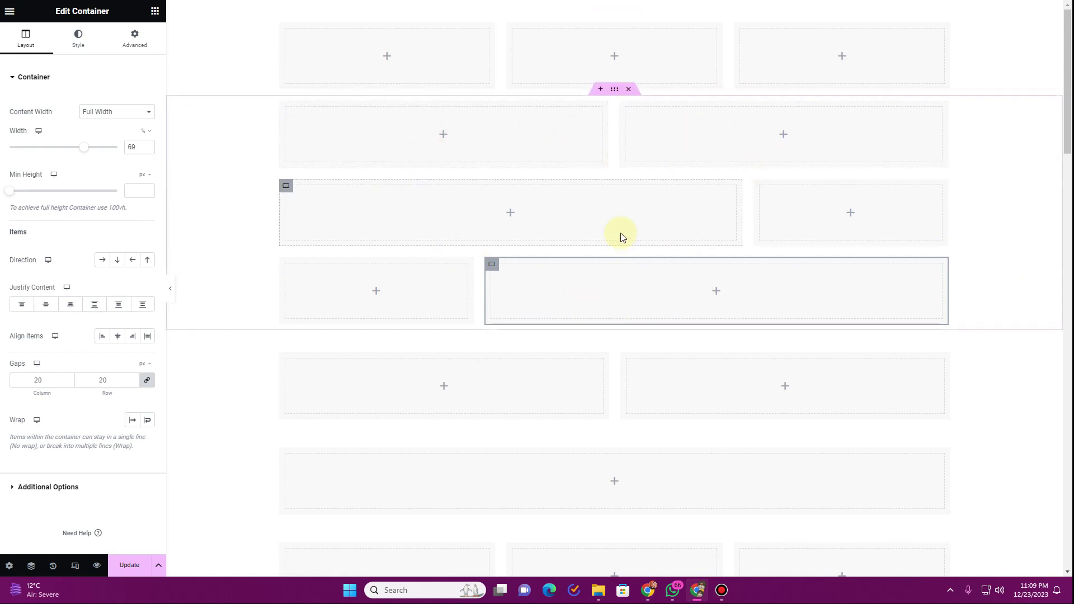
- Insert two separate two-column containers above the wrapped layout and duplicate the second one
left_click(600, 89)
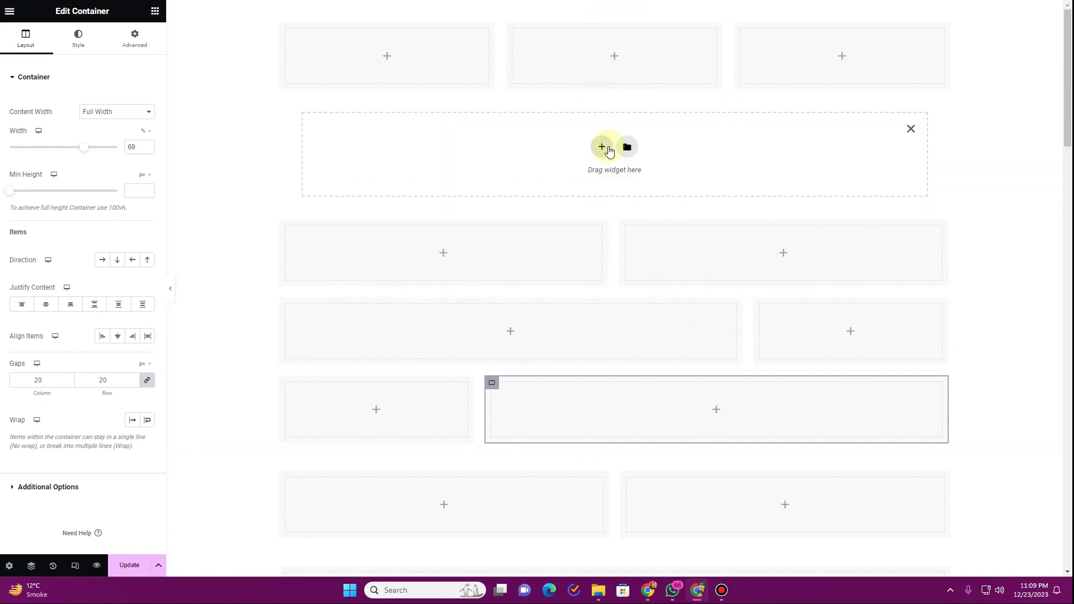
left_click(602, 148)
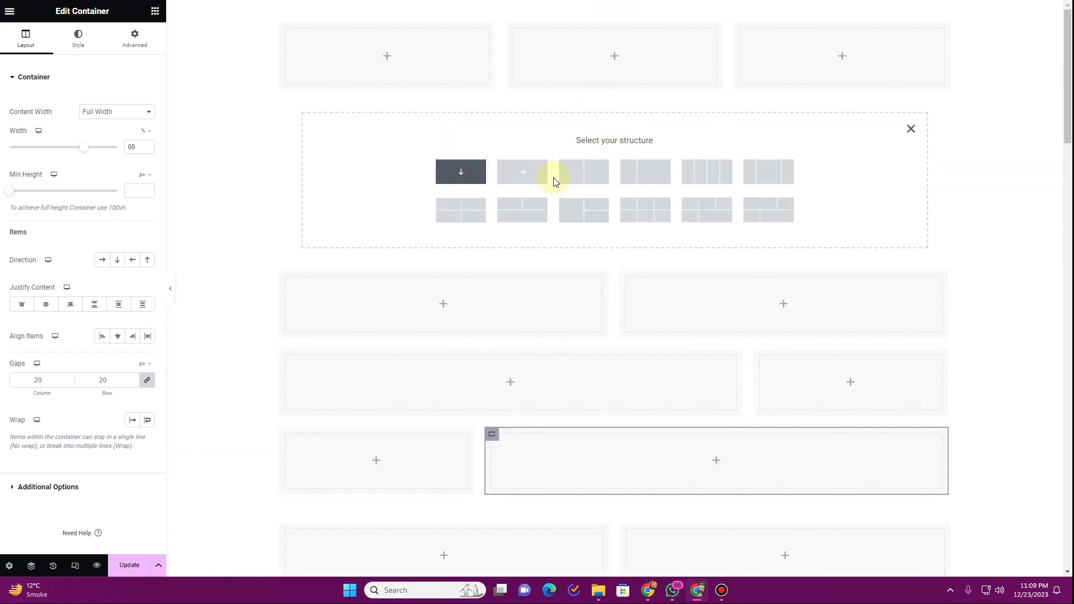
left_click(572, 176)
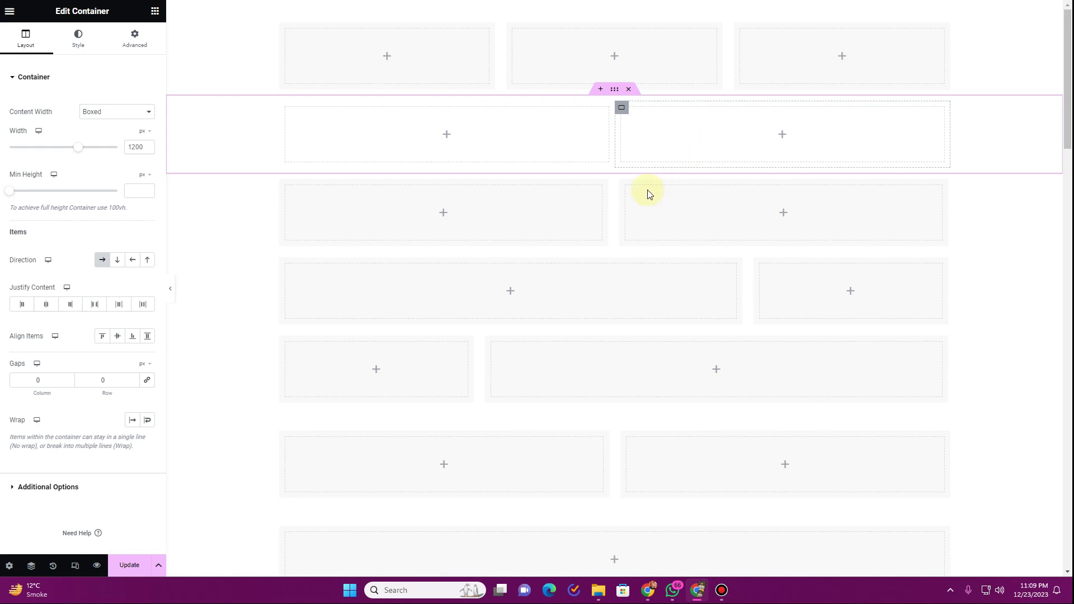
left_click(602, 171)
left_click(603, 227)
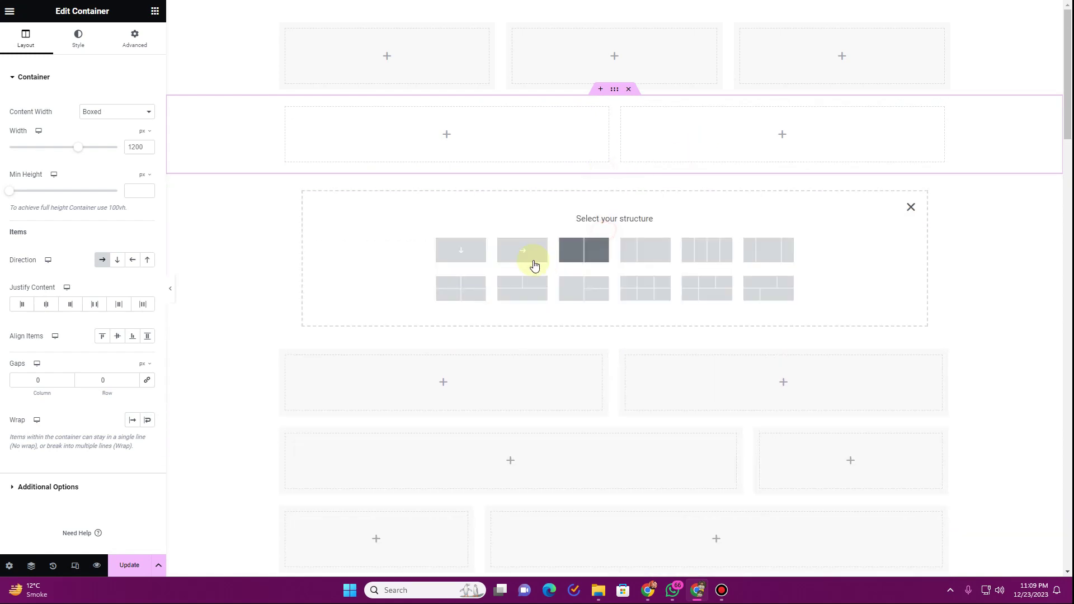
left_click(596, 256)
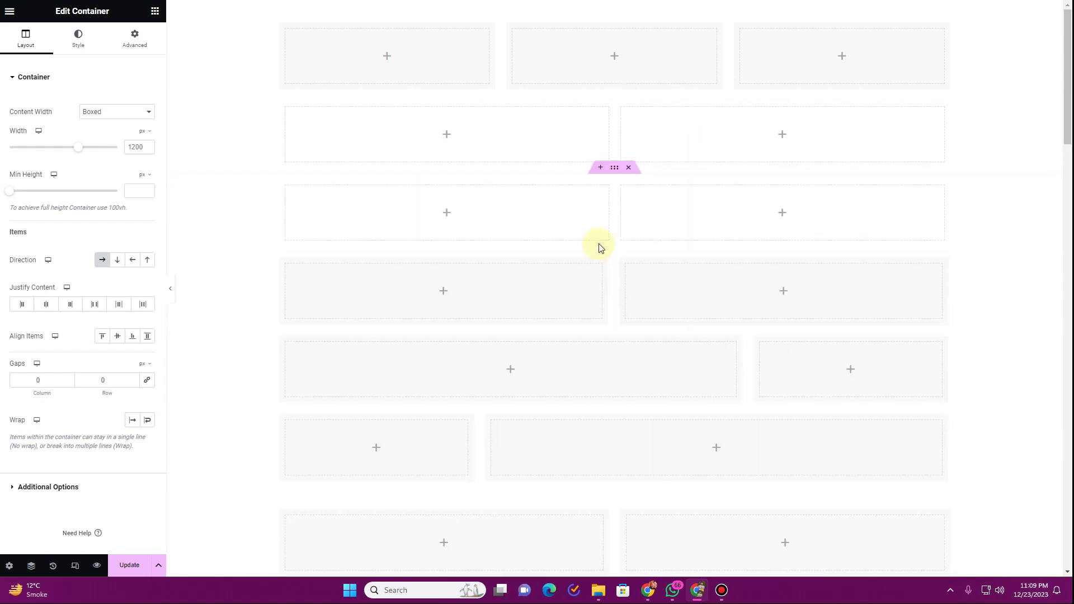
right_click(613, 171)
left_click(625, 203)
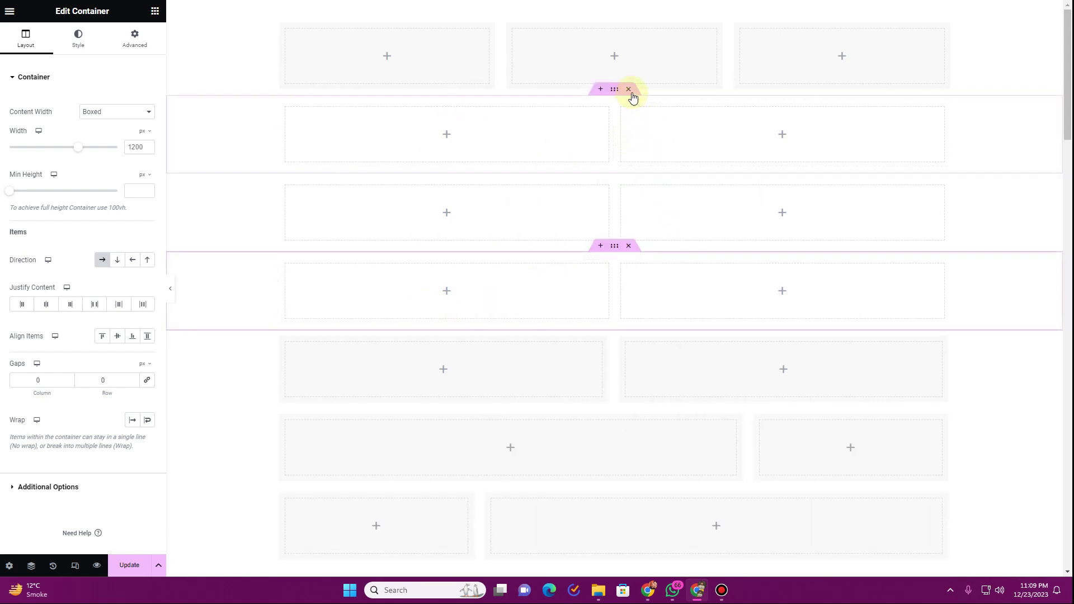
- Delete the three separate two-column containers above the wrapped layout
left_click(629, 89)
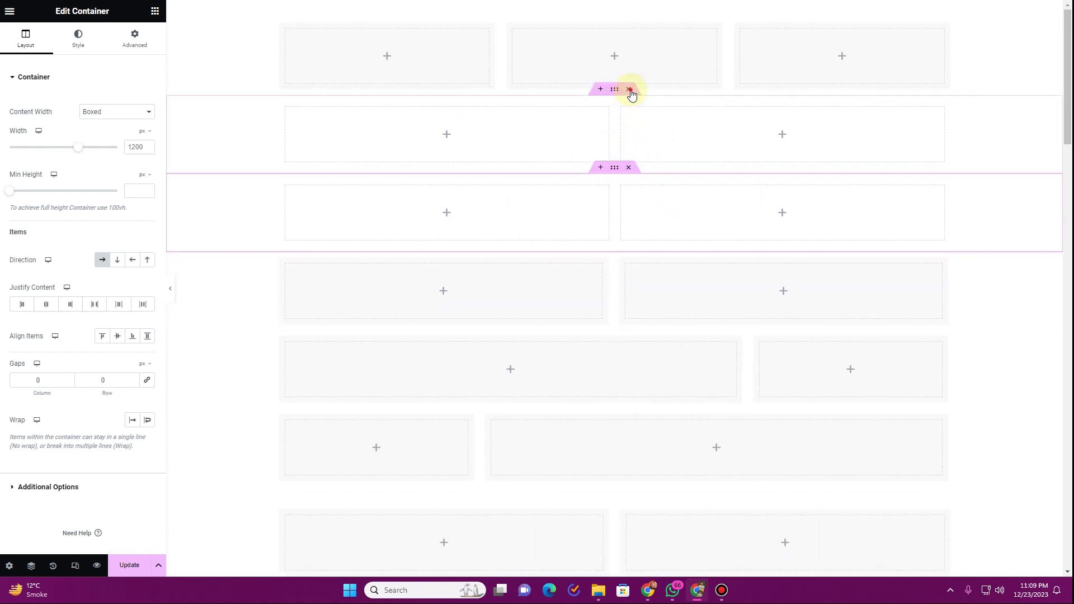
left_click(629, 89)
left_click(629, 89)
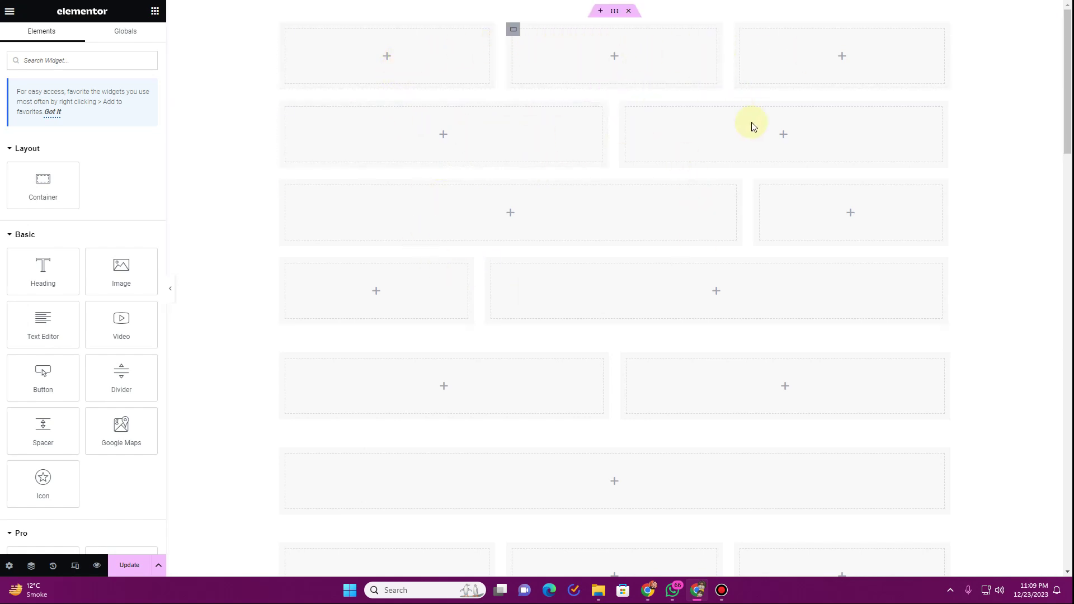
- Set the width of the fifth inner container in the wrapped layout to 100%
scroll(748, 169, "down", 5)
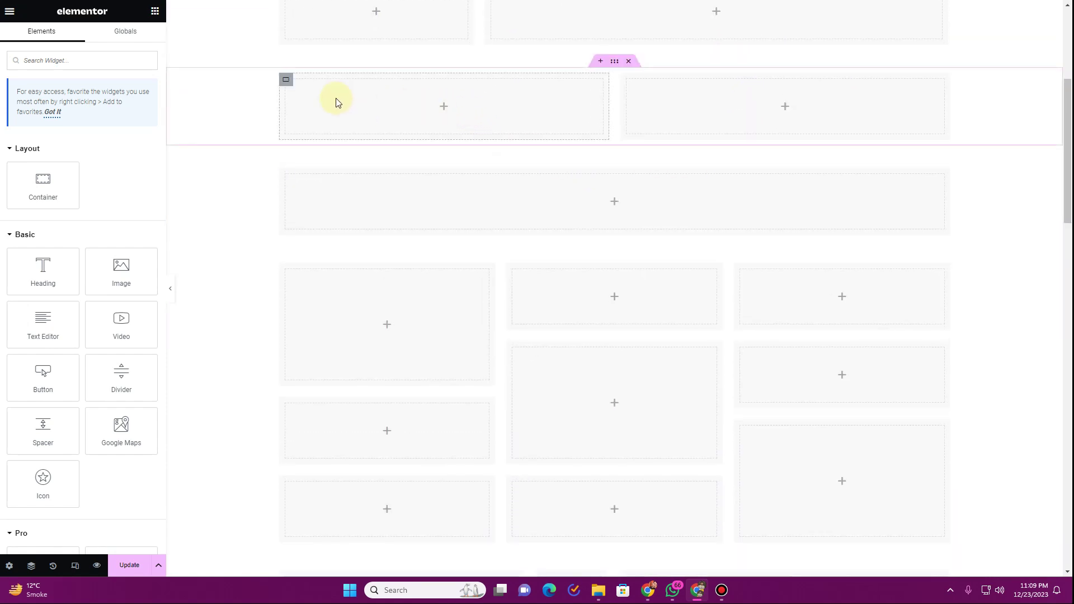
left_click(286, 79)
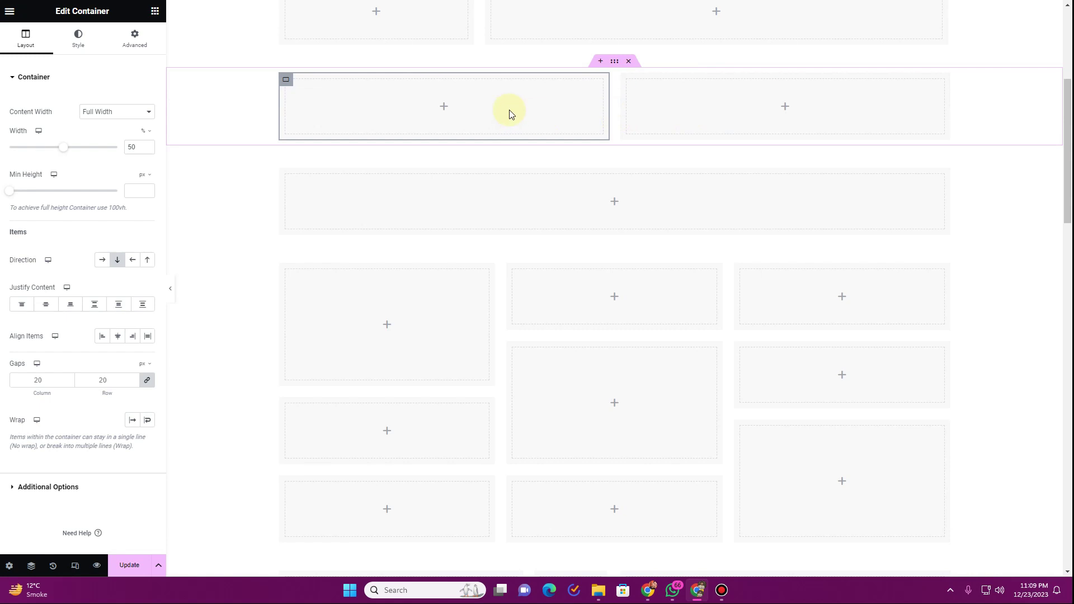
scroll(671, 126, "up", 4)
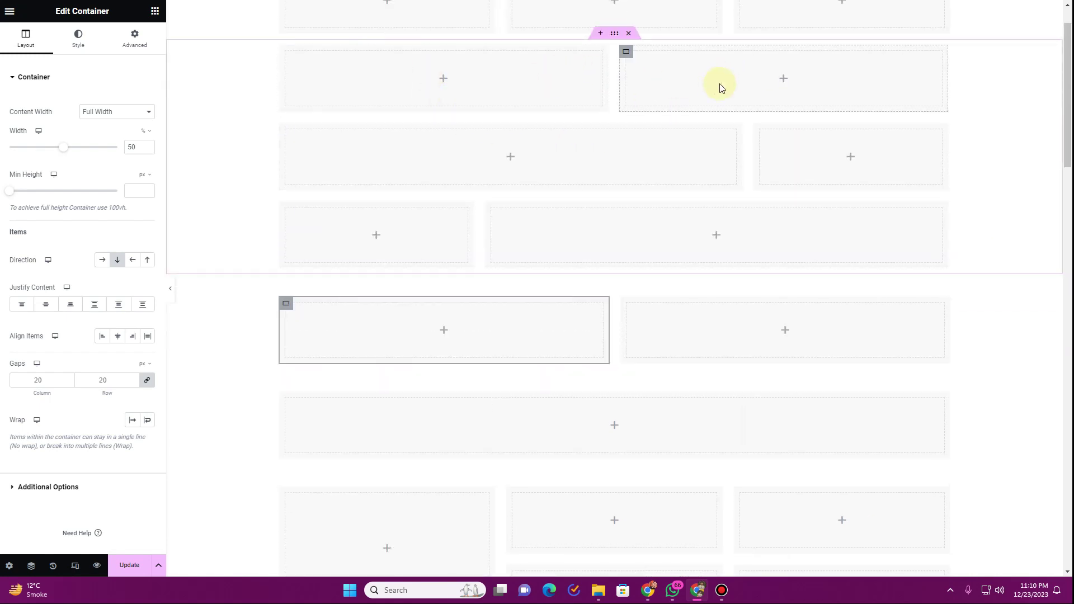
scroll(720, 87, "down", 1)
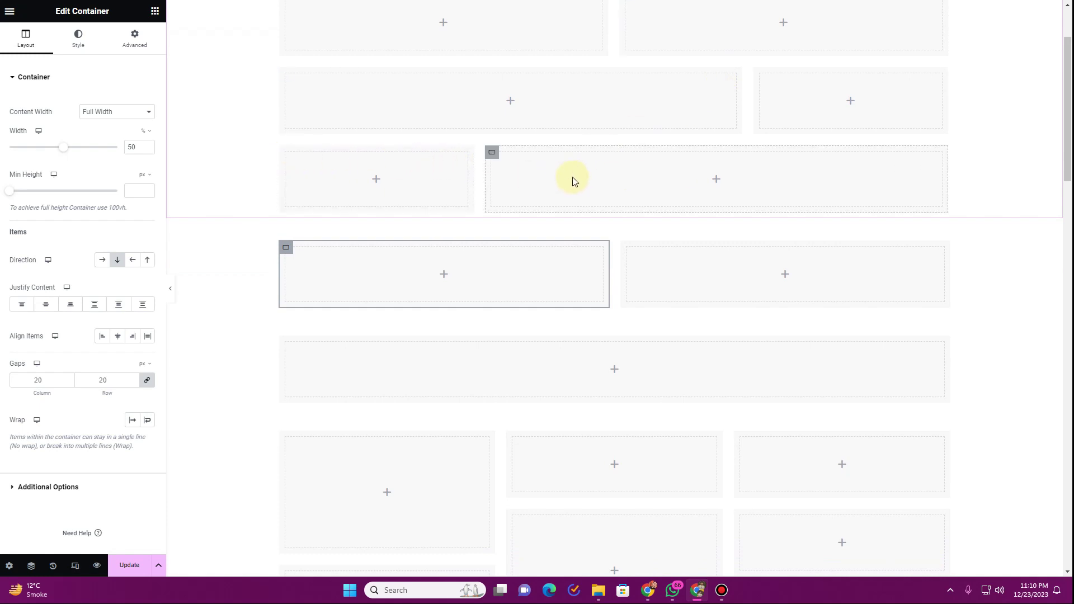
left_click(285, 152)
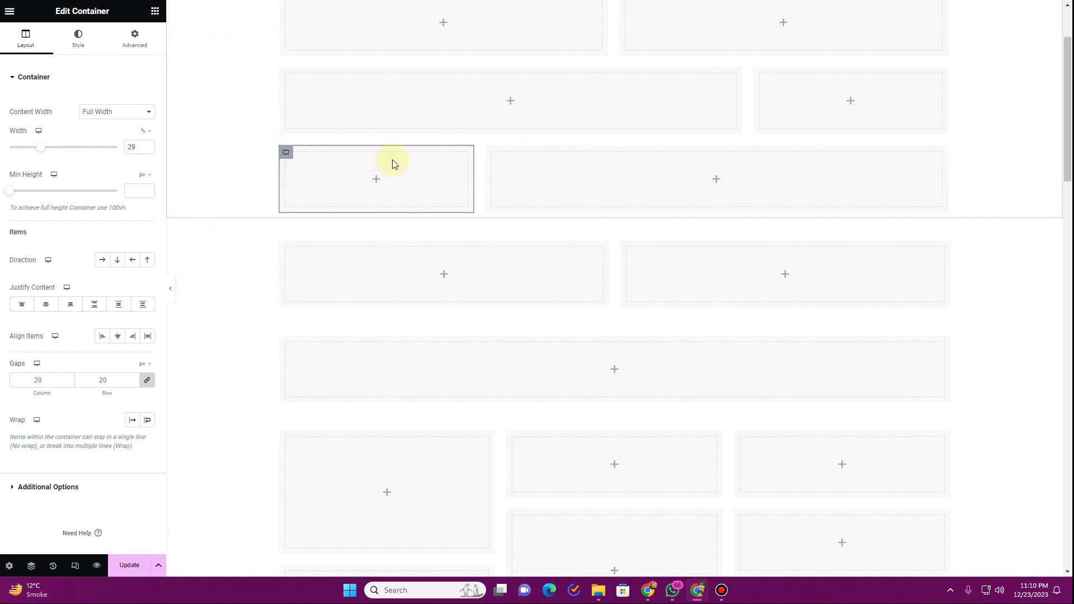
double_click(130, 146)
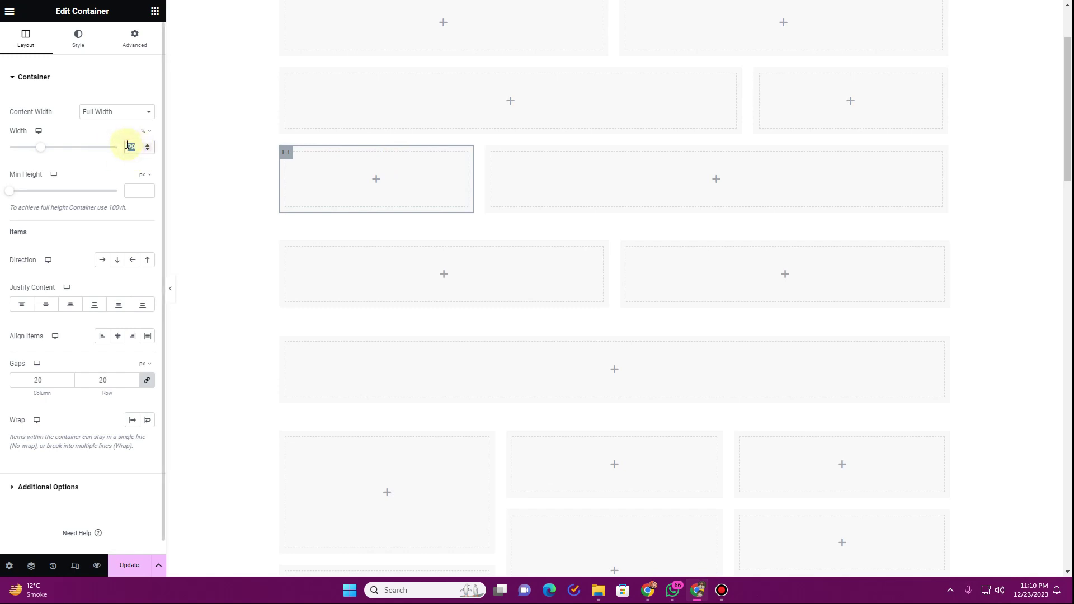
type("100")
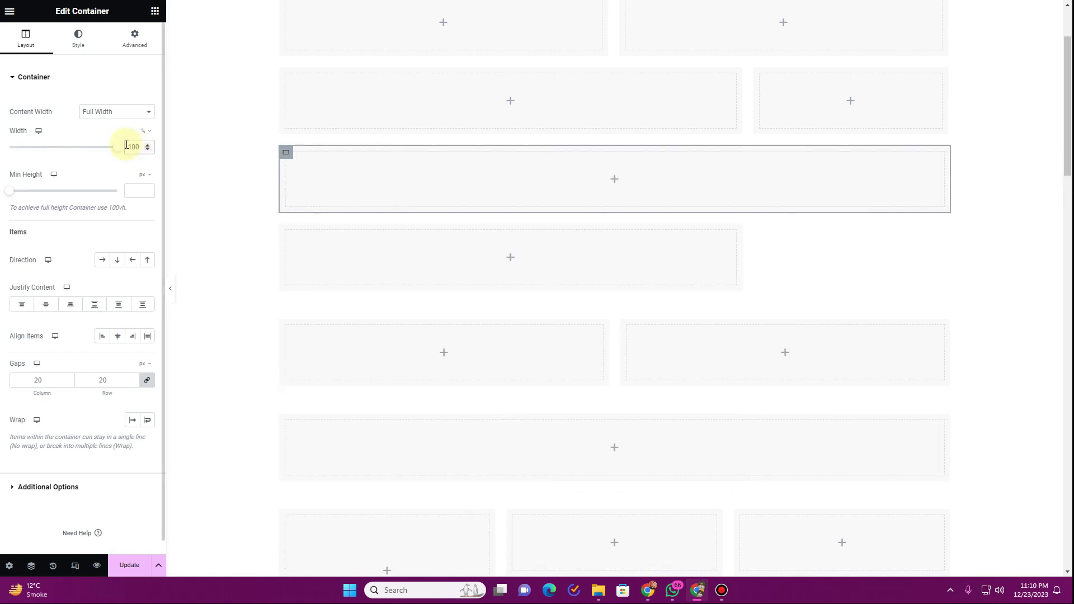
- Duplicate the last inner container of the wrapped layout and set the copy's width to 29%
scroll(567, 202, "up", 2)
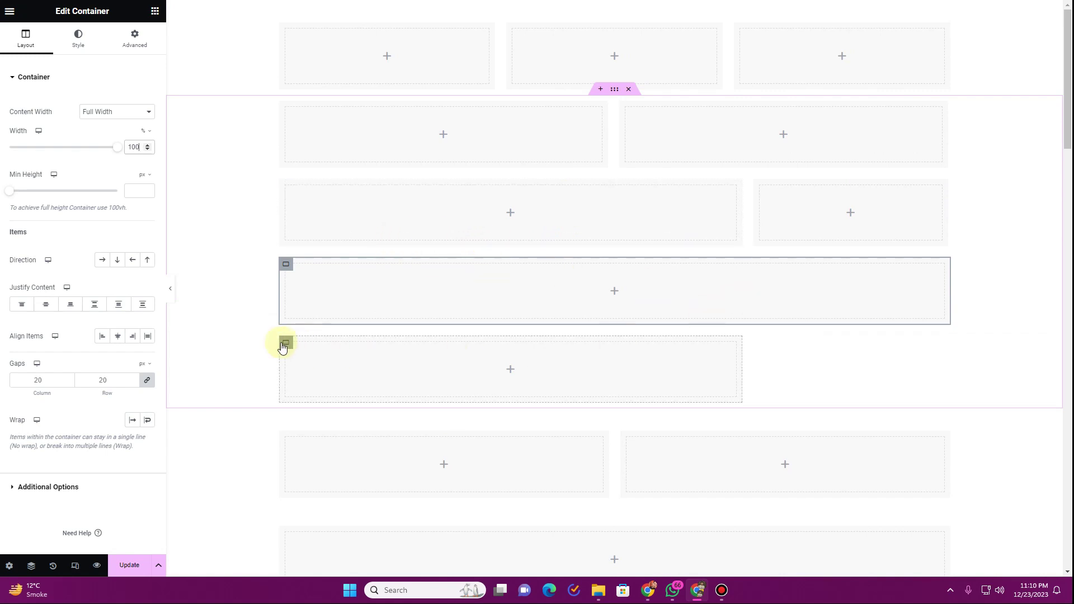
left_click(285, 343)
right_click(286, 342)
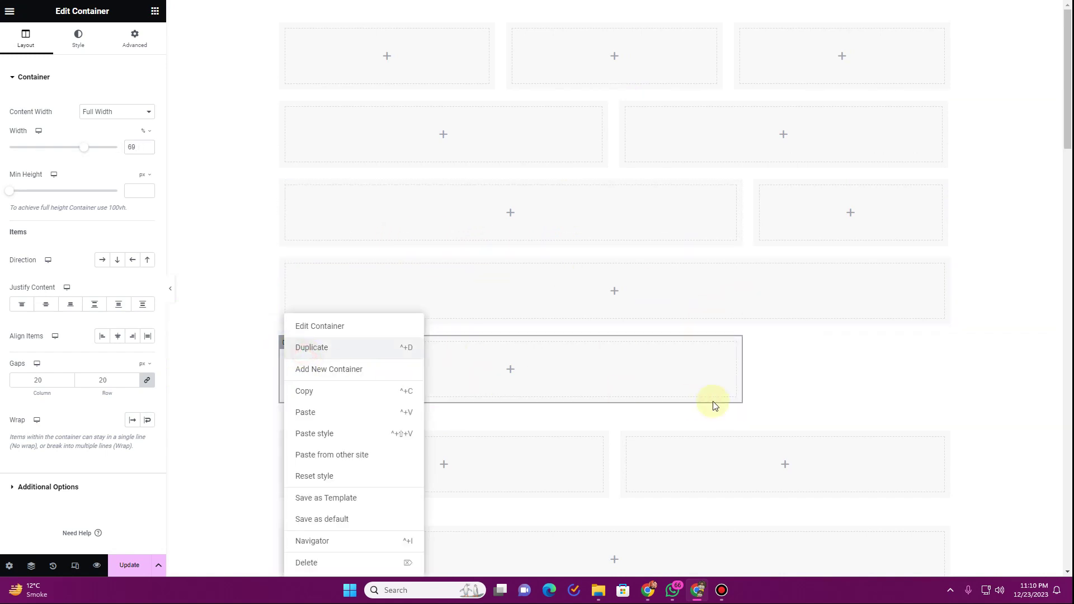
left_click(304, 355)
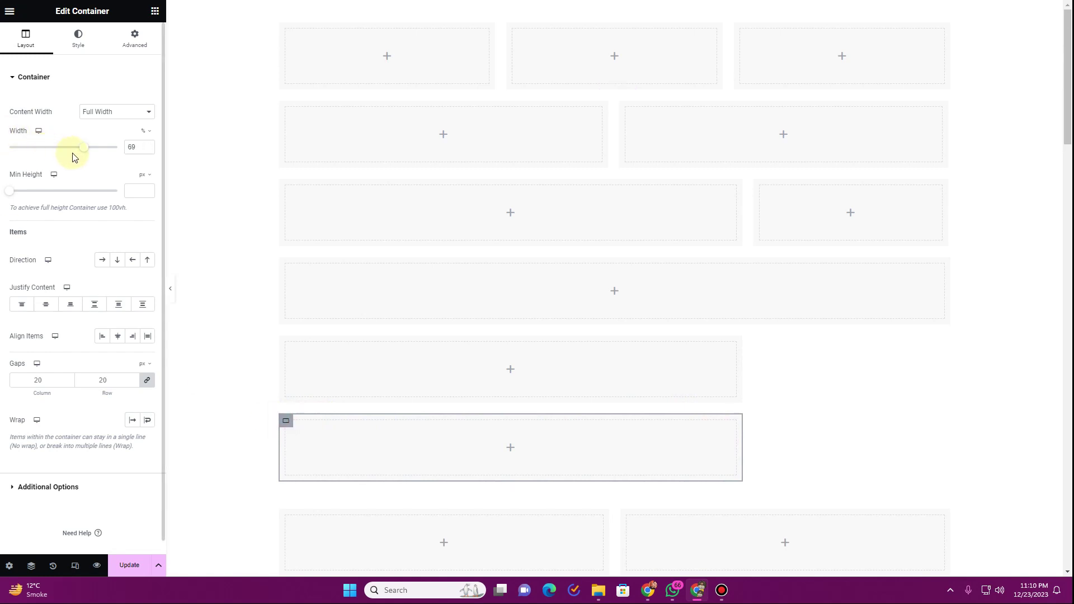
left_click_drag(83, 148, 36, 153)
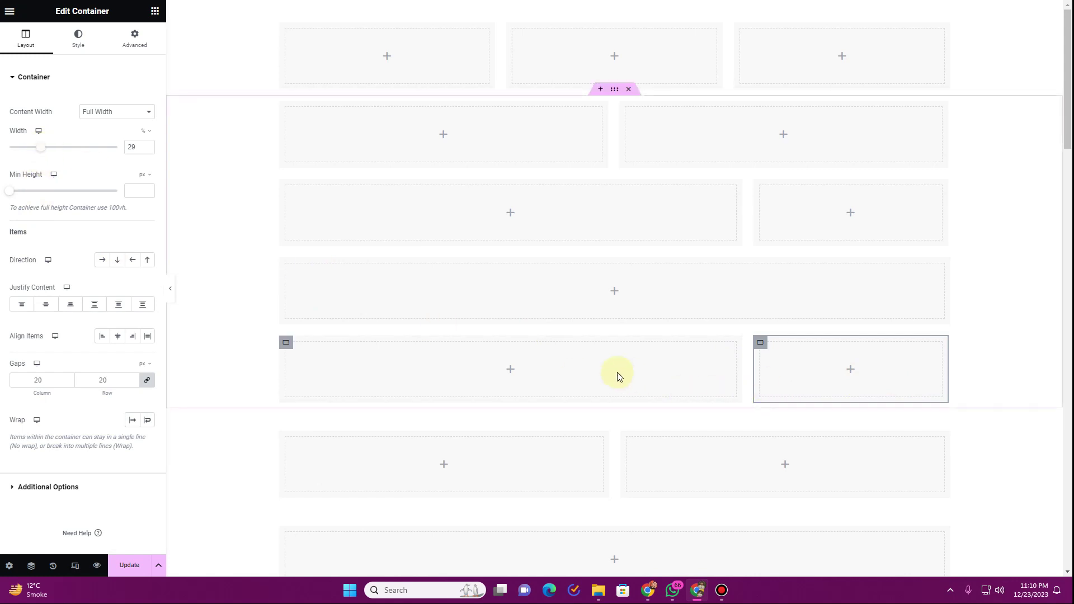
scroll(548, 372, "down", 4)
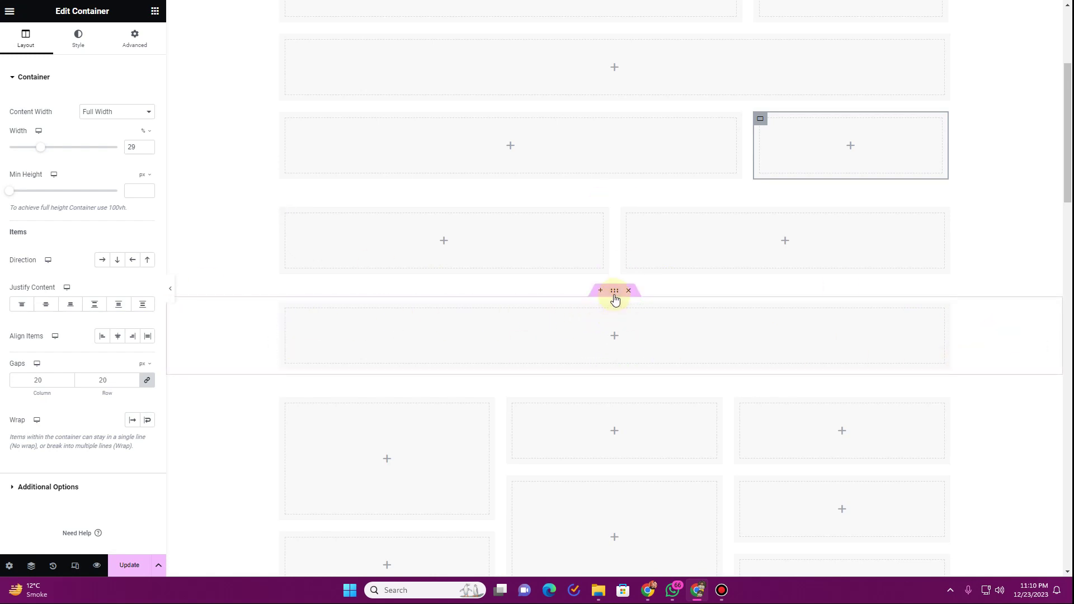
- Set the single-column container's content width to Full Width, unlink its padding at 0 on all sides, and preview it across the page
left_click(614, 295)
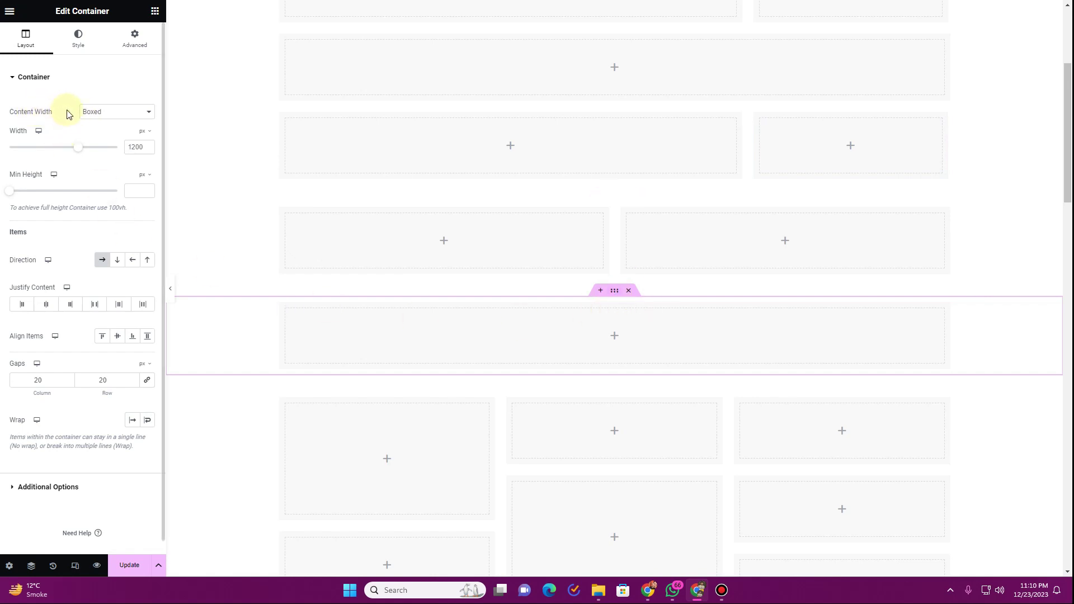
left_click(106, 118)
left_click(108, 132)
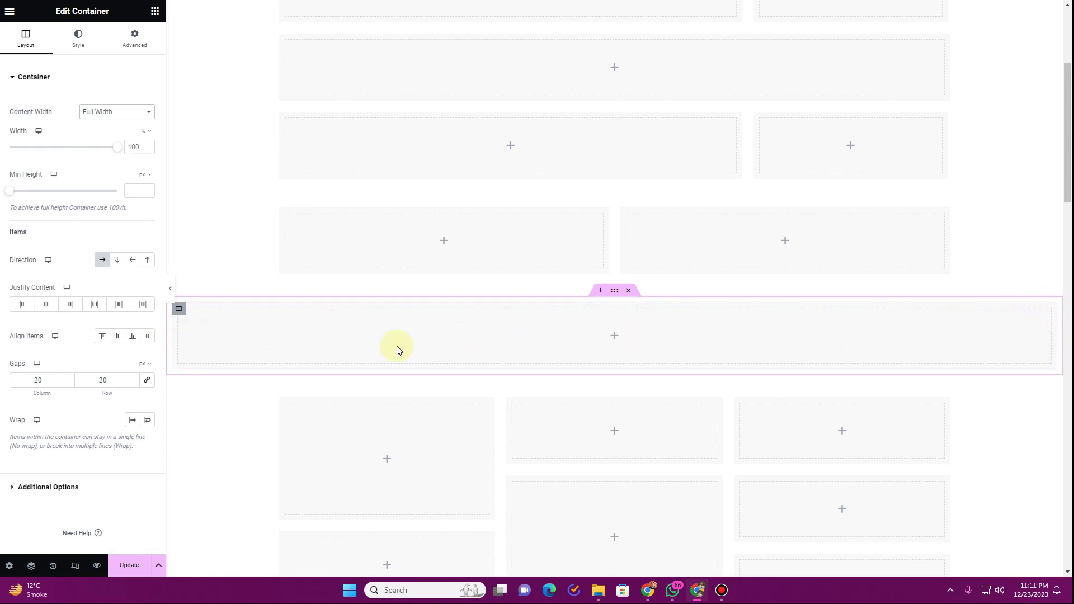
left_click(132, 44)
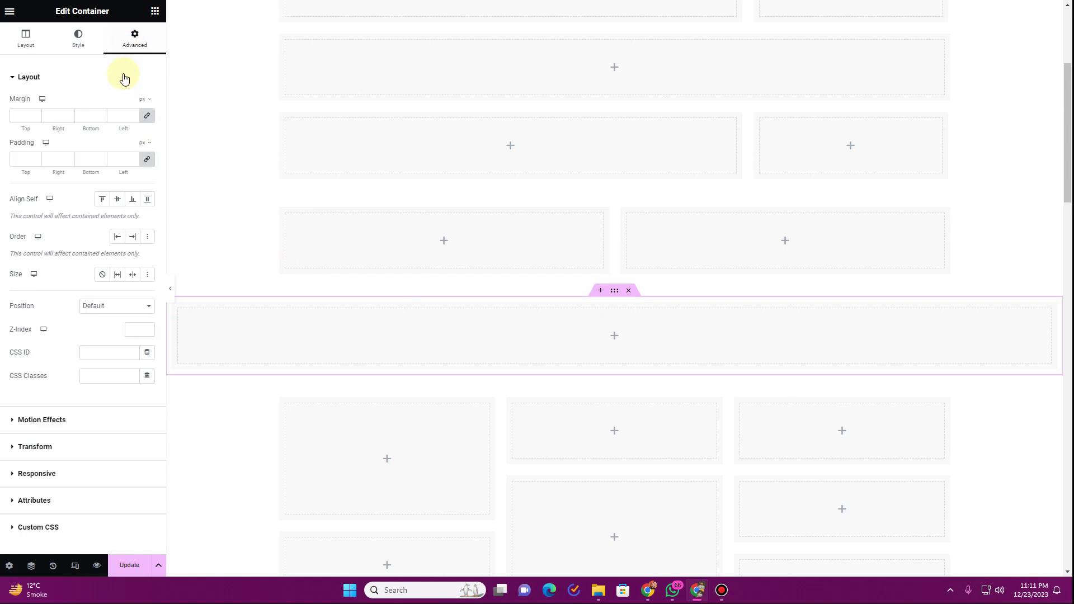
left_click(152, 162)
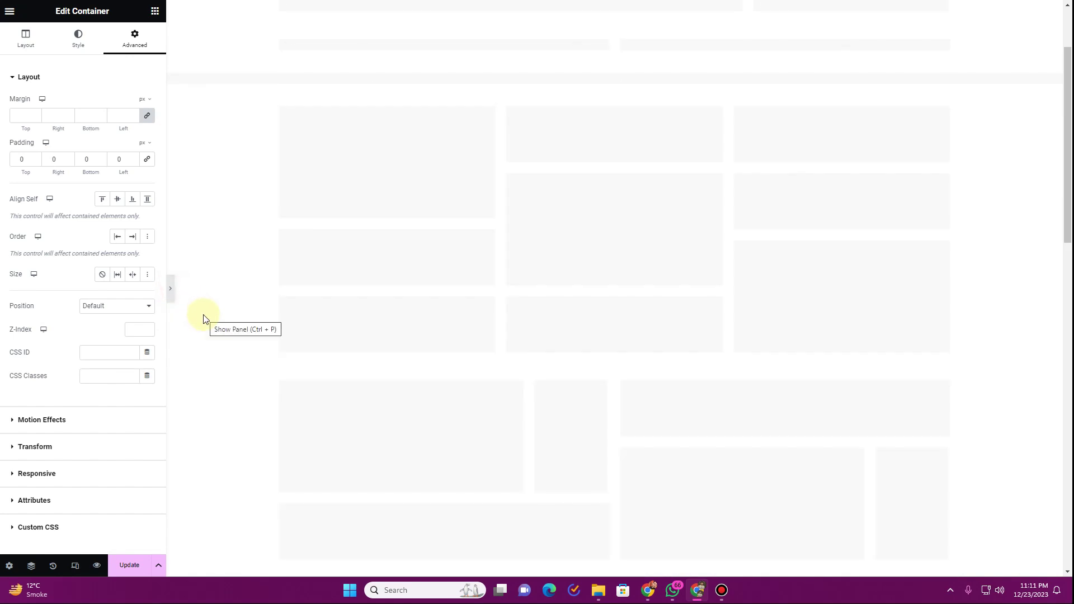
left_click(172, 289)
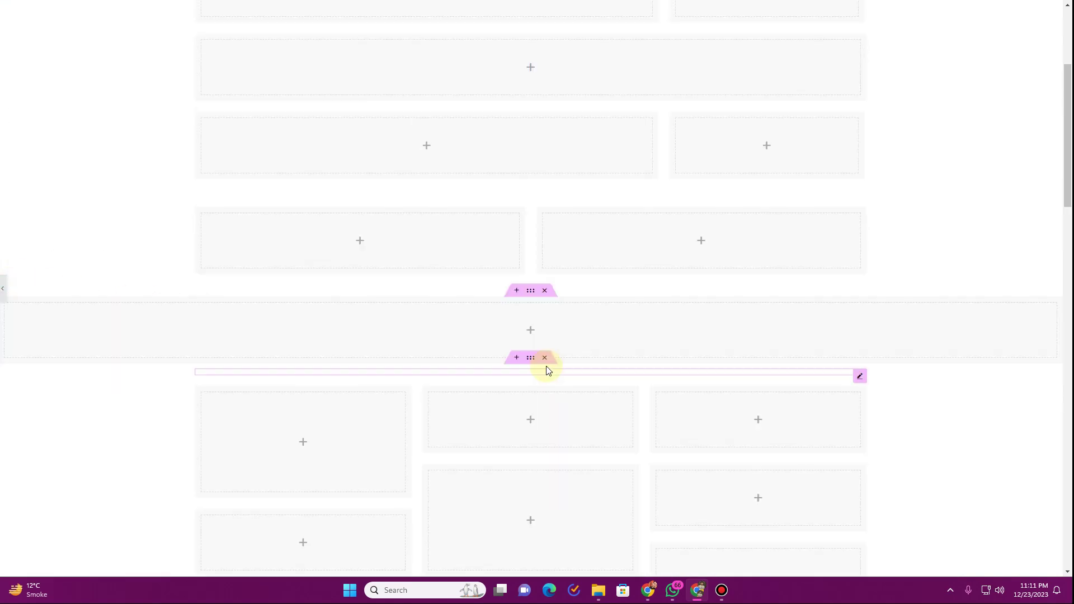
left_click(535, 333)
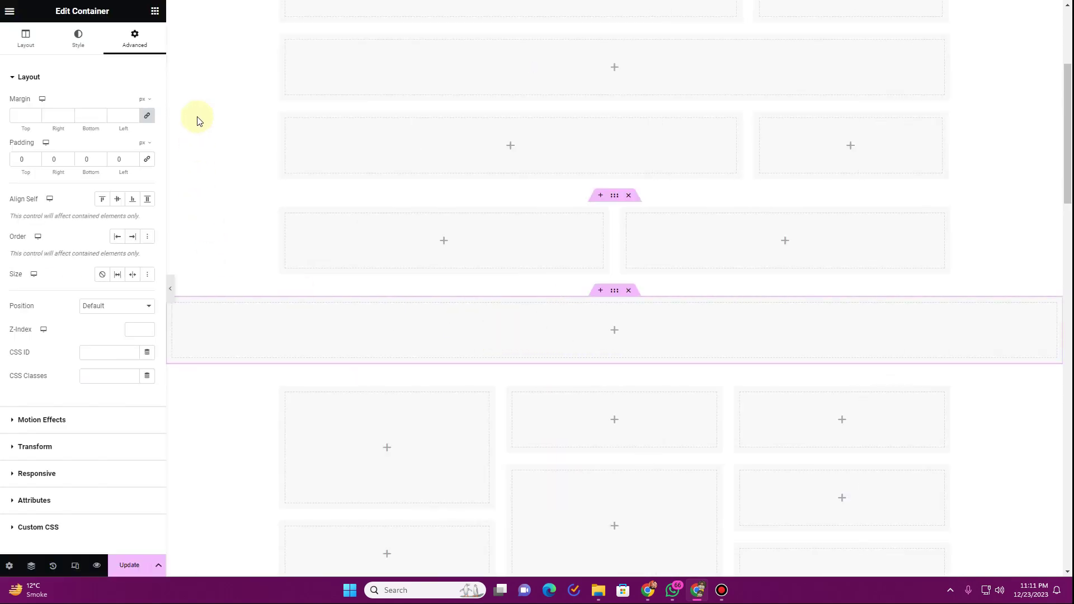
- Add a Spacer widget to the full-width container and set its space to 135 px
left_click(155, 12)
left_click_drag(48, 427, 380, 324)
left_click_drag(21, 116, 35, 121)
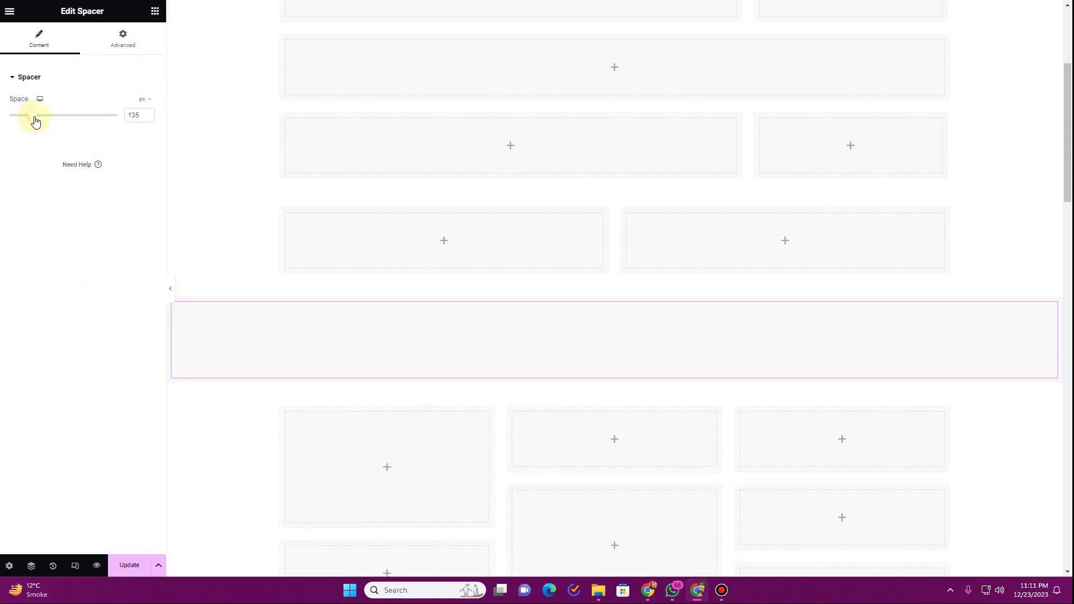
left_click(171, 289)
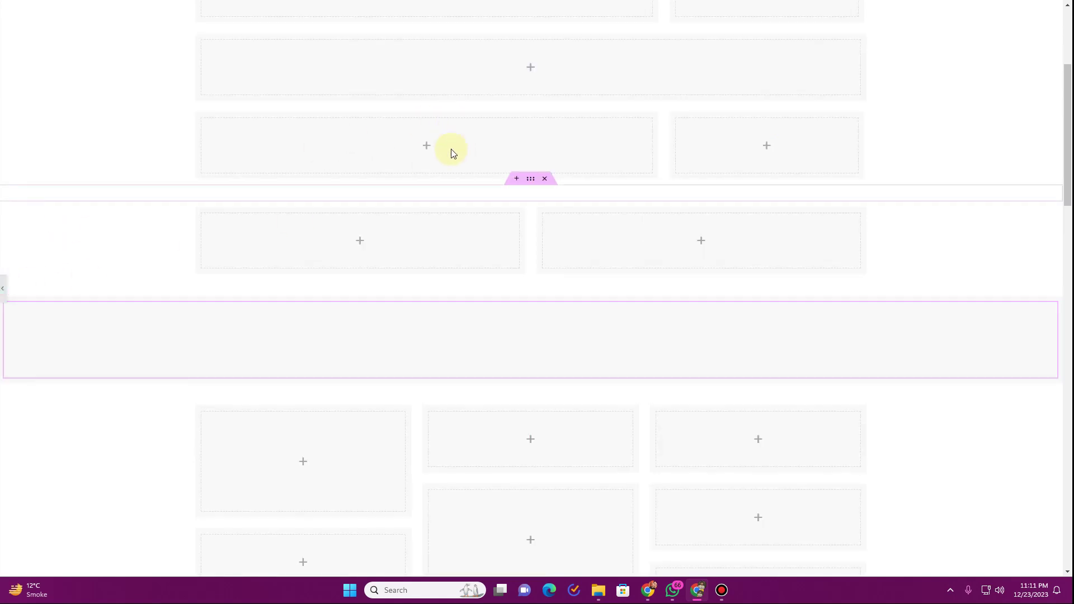
- Delete the full-width container holding the spacer
left_click(592, 329)
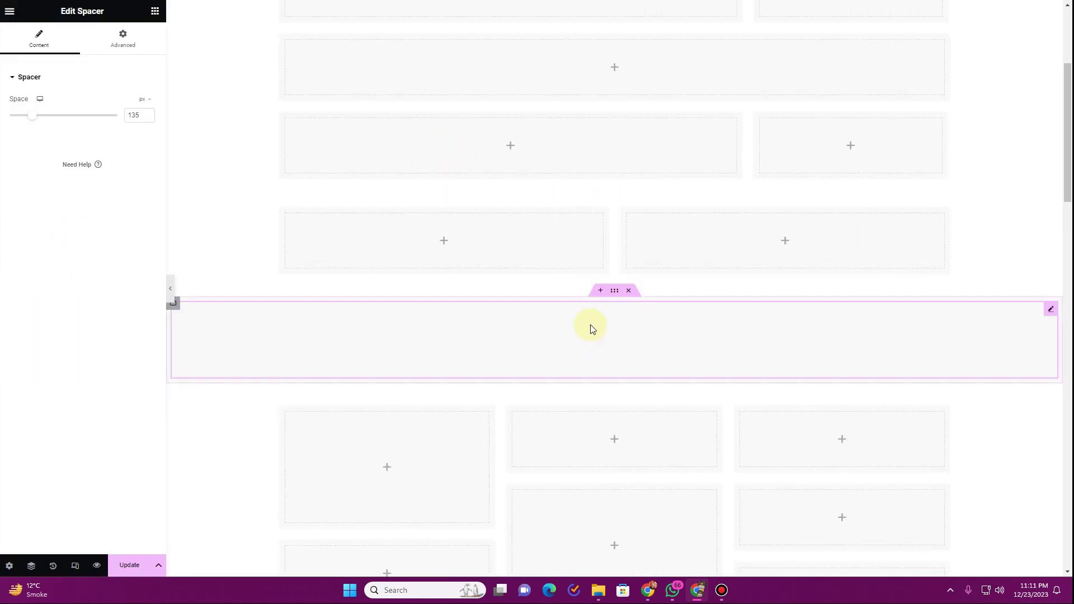
left_click(630, 292)
- Insert a single row-direction container between the three-column grid layout and the mixed-size layout below it
scroll(383, 308, "down", 3)
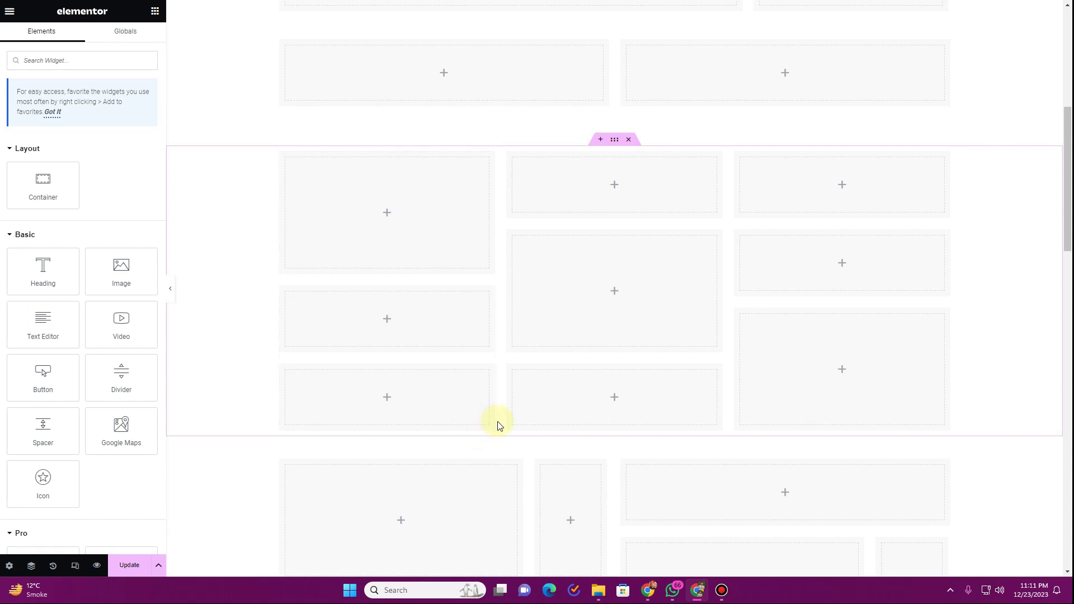
scroll(498, 426, "down", 2)
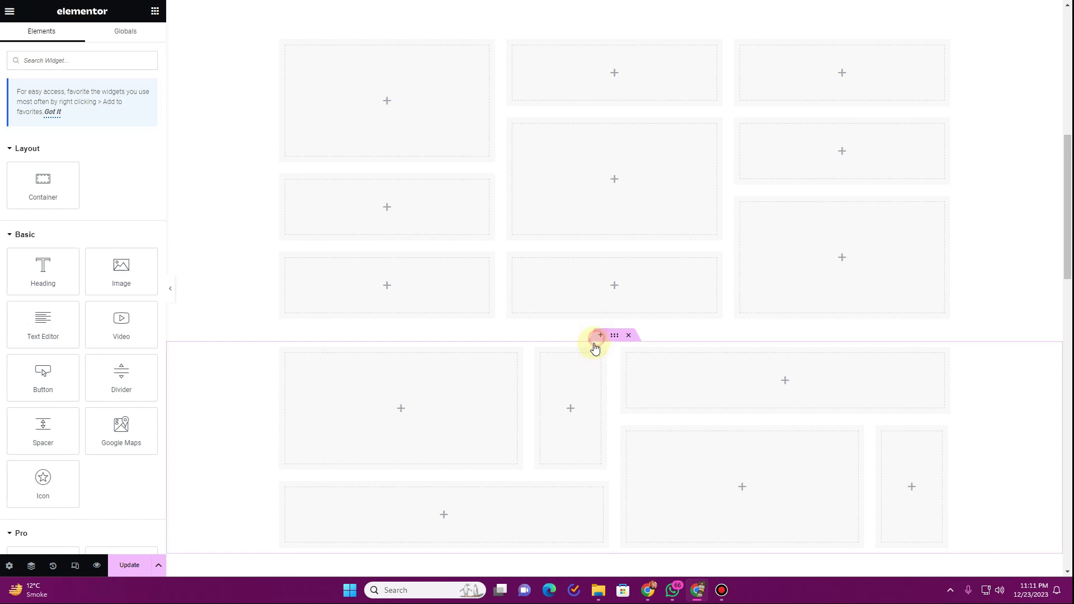
left_click(600, 335)
left_click(599, 394)
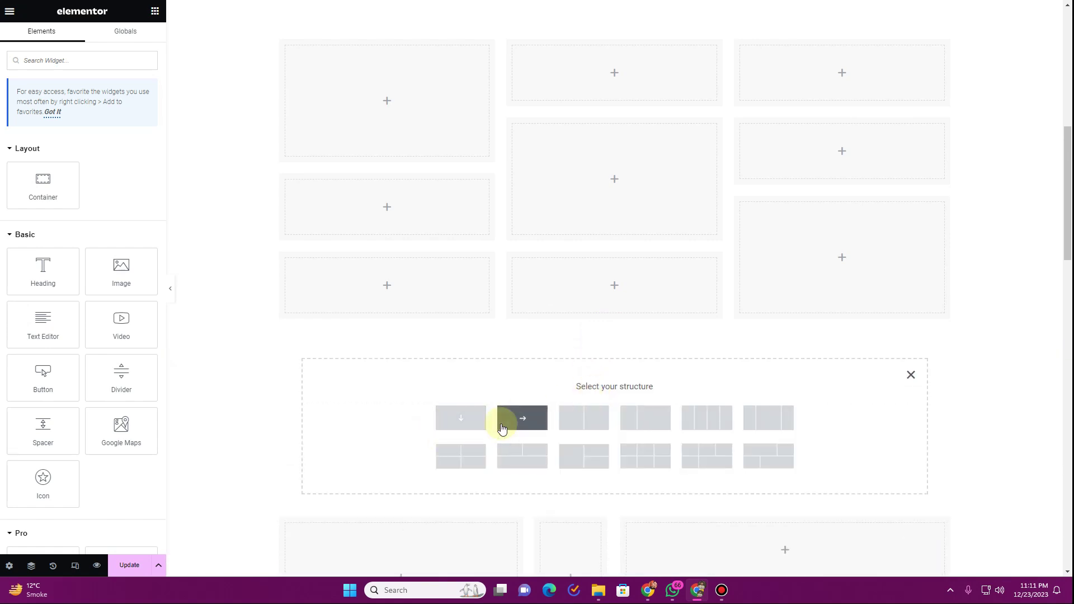
left_click(519, 426)
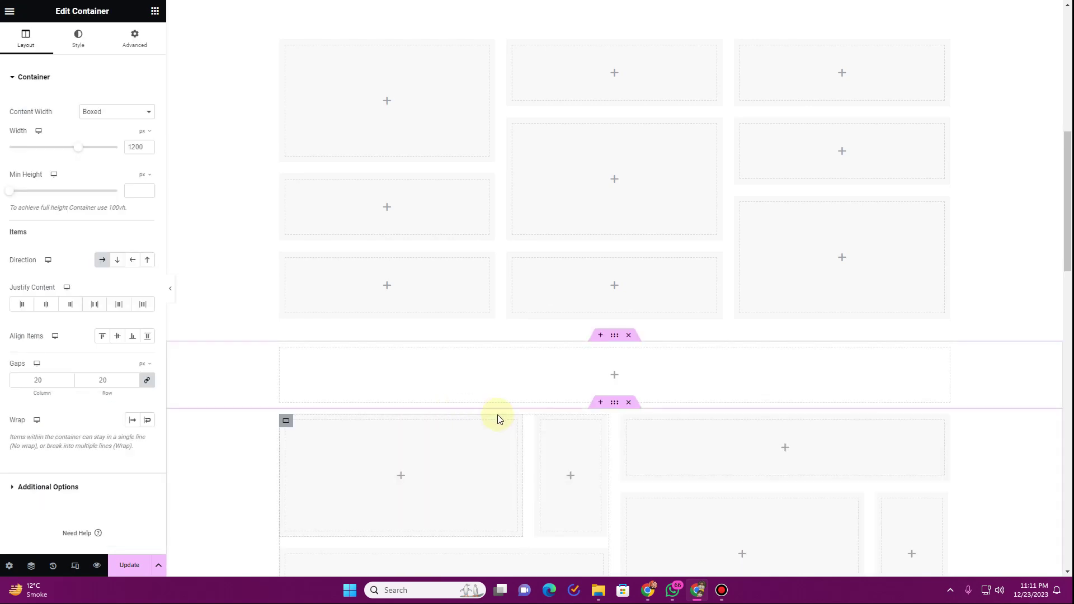
- Add an inner container to the new row container, with Full Width content and a width of 32%
left_click(153, 13)
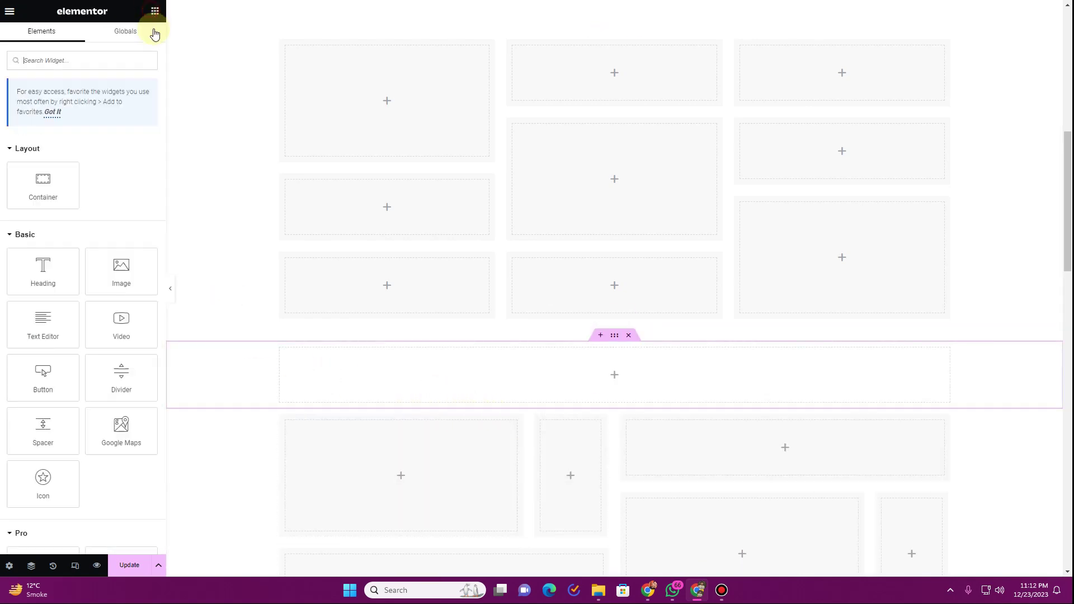
left_click_drag(43, 185, 407, 395)
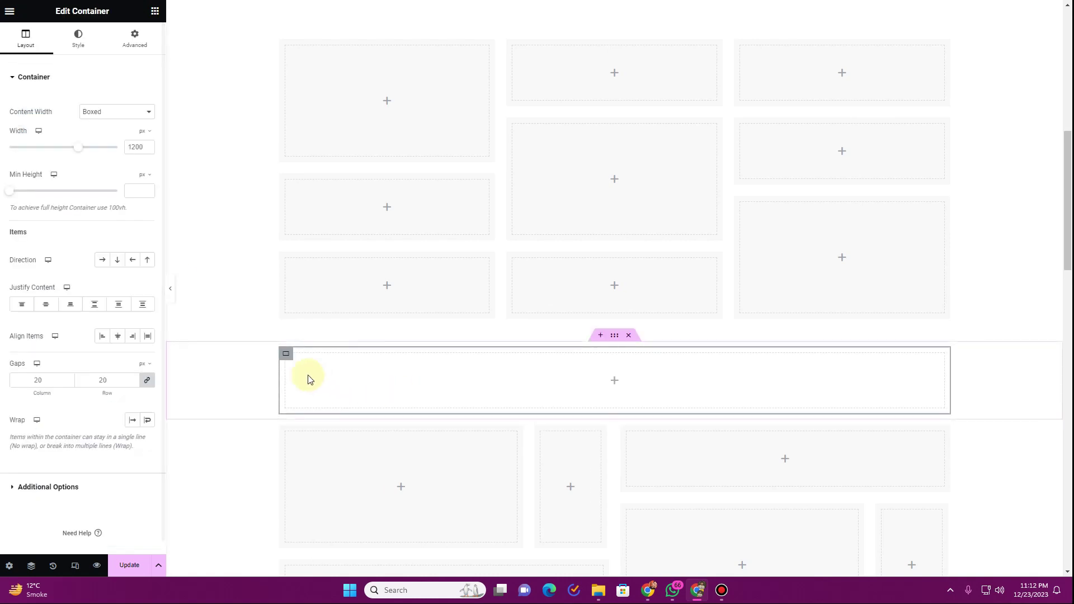
left_click(115, 111)
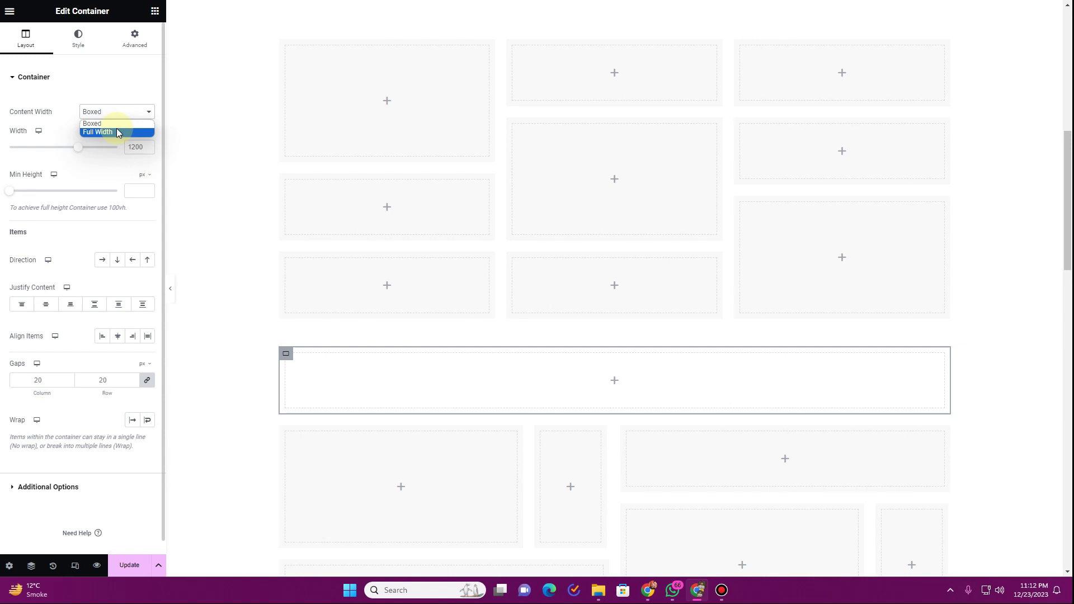
left_click(116, 130)
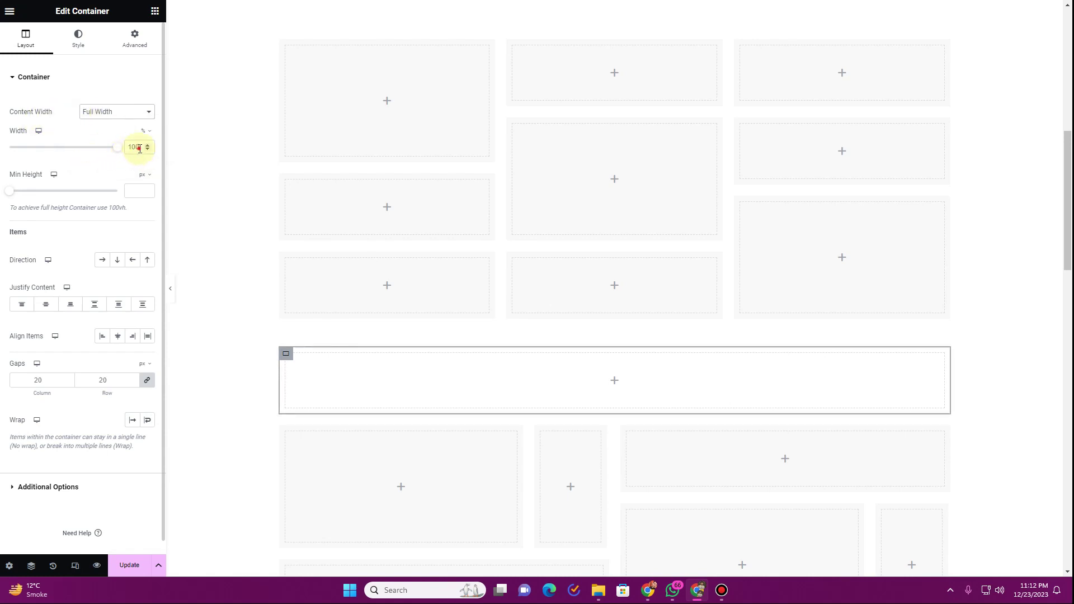
type("32")
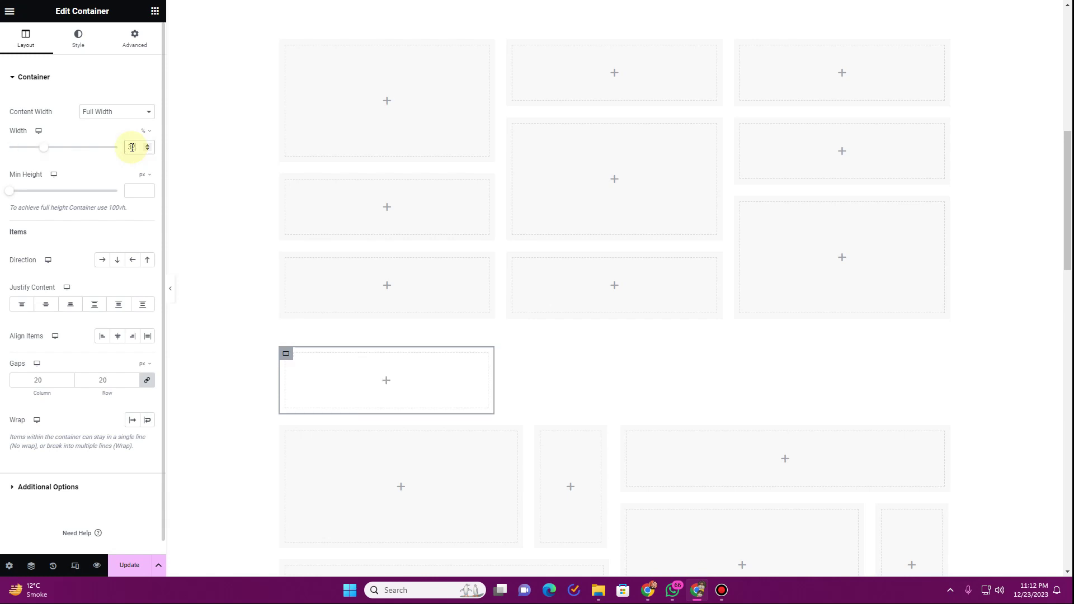
- Duplicate the 32% inner container twice to make three columns
right_click(321, 348)
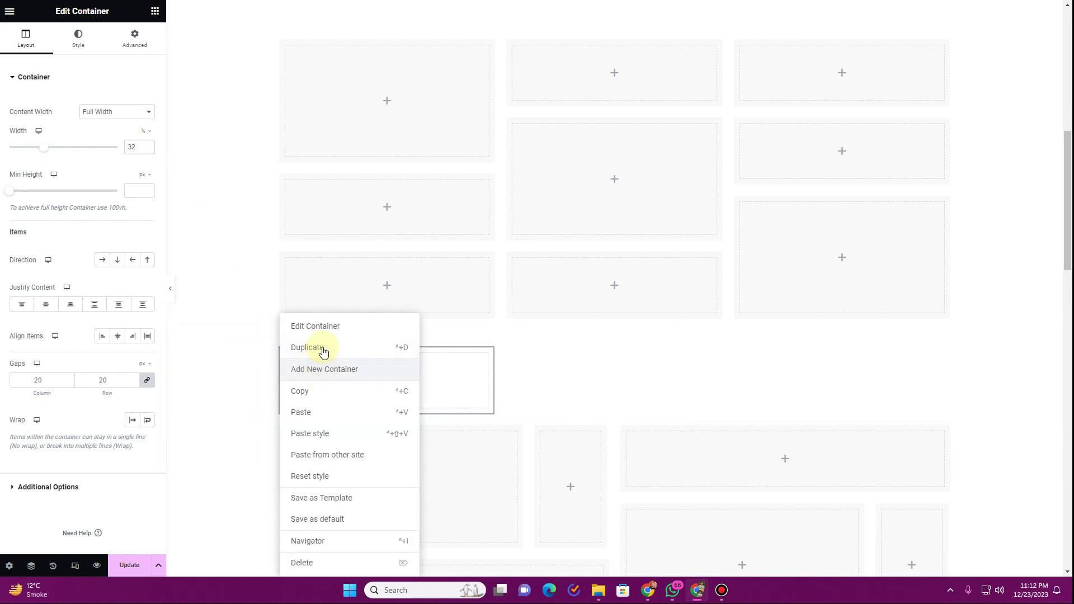
key("ctrl+d")
right_click(542, 348)
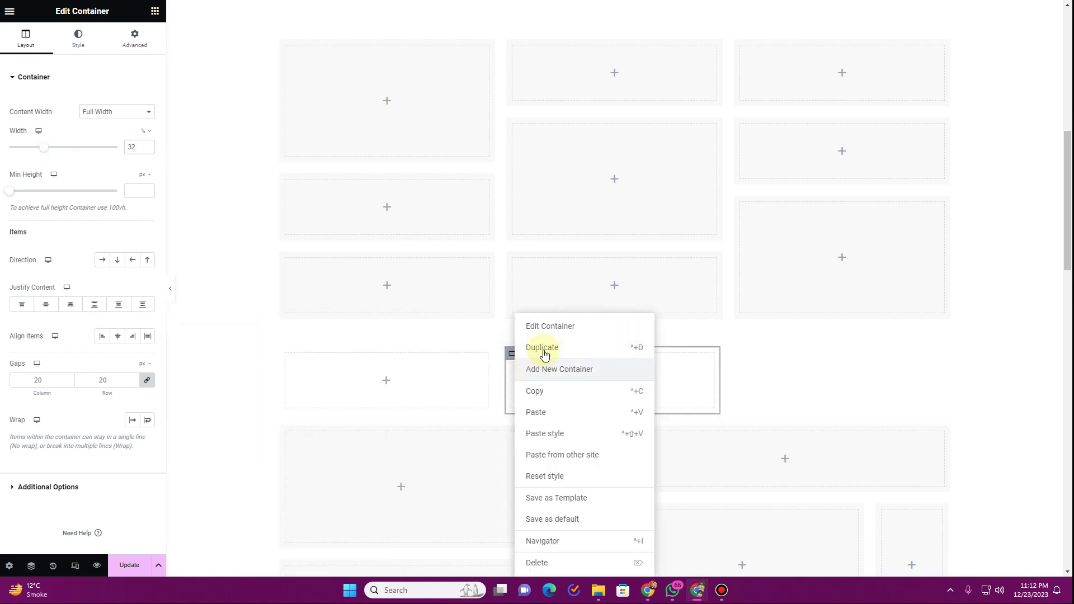
key("ctrl+d")
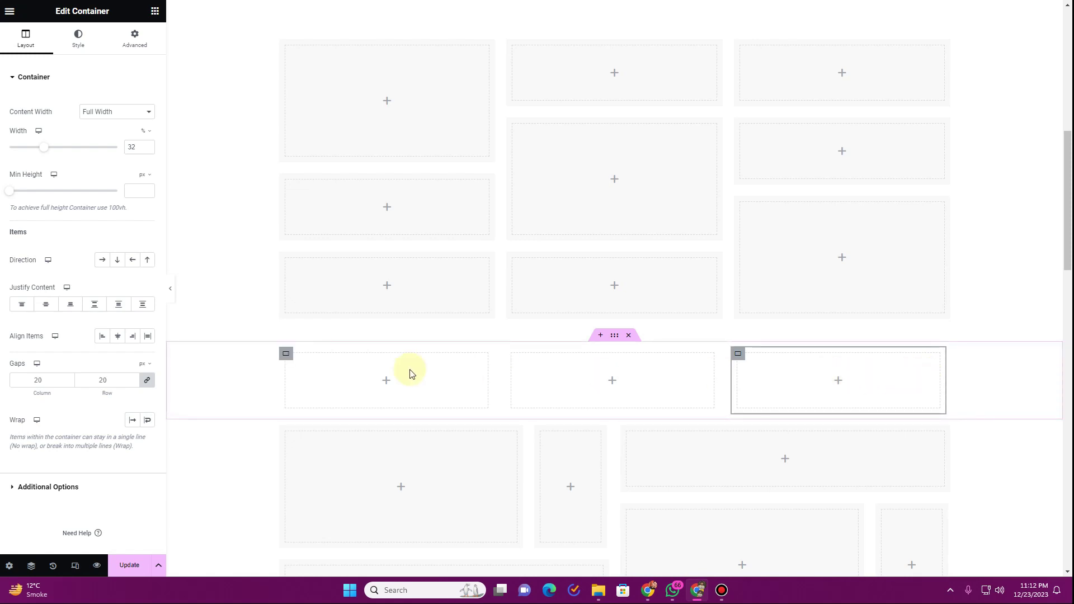
- Nest a new container inside the first of the three 32% columns
left_click(287, 353)
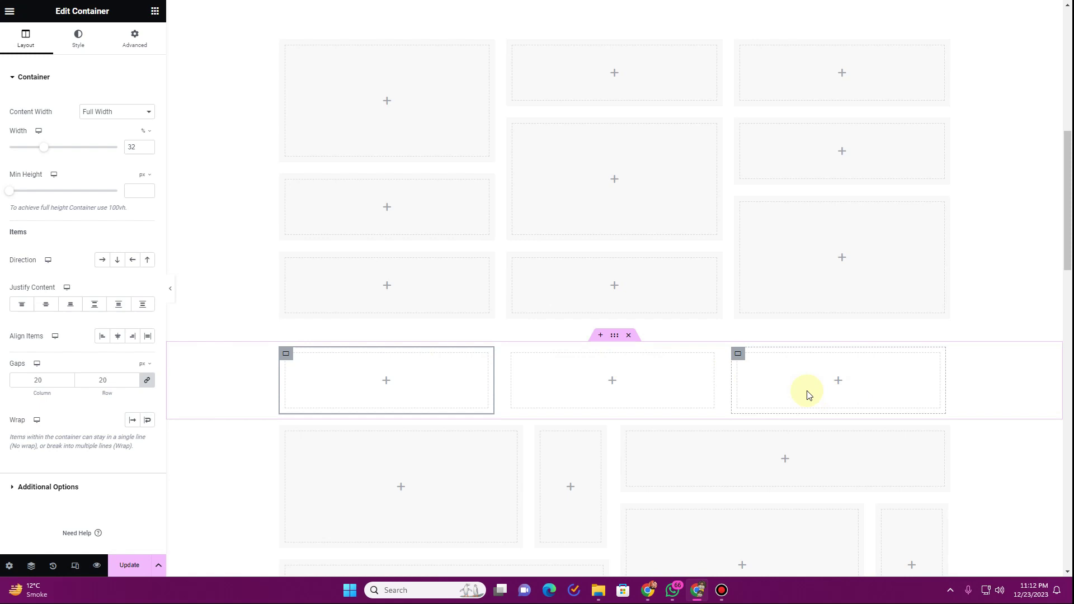
scroll(372, 384, "up", 2)
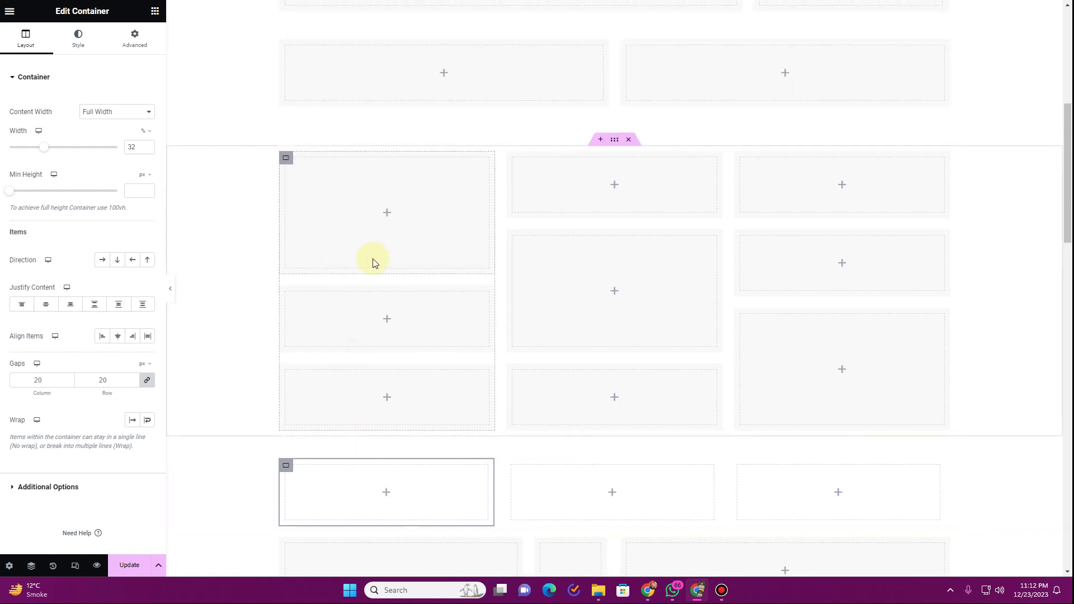
scroll(392, 399, "down", 3)
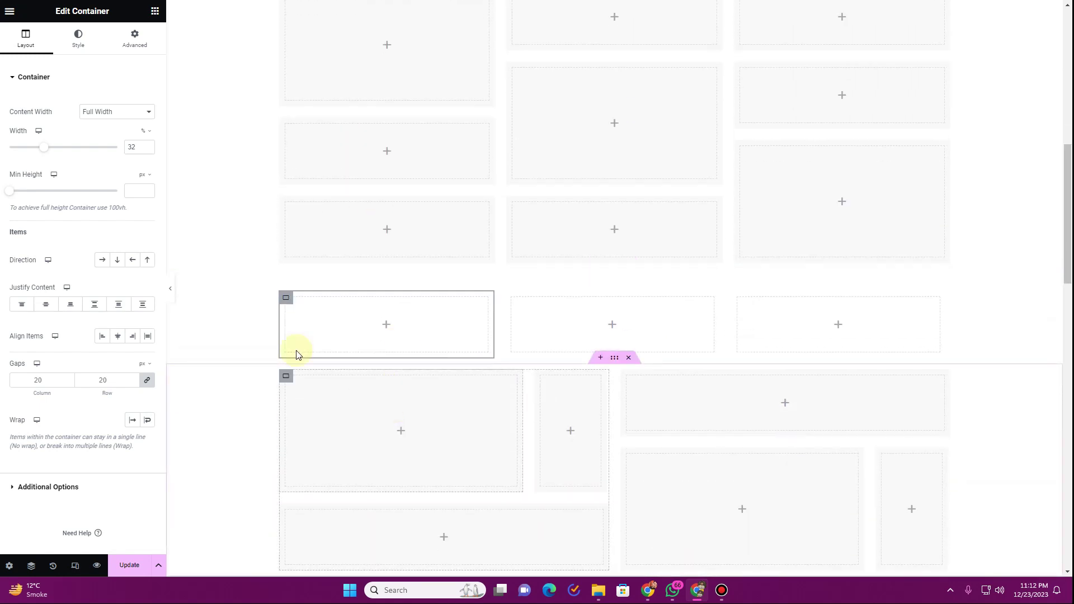
left_click(154, 11)
left_click_drag(42, 182, 372, 347)
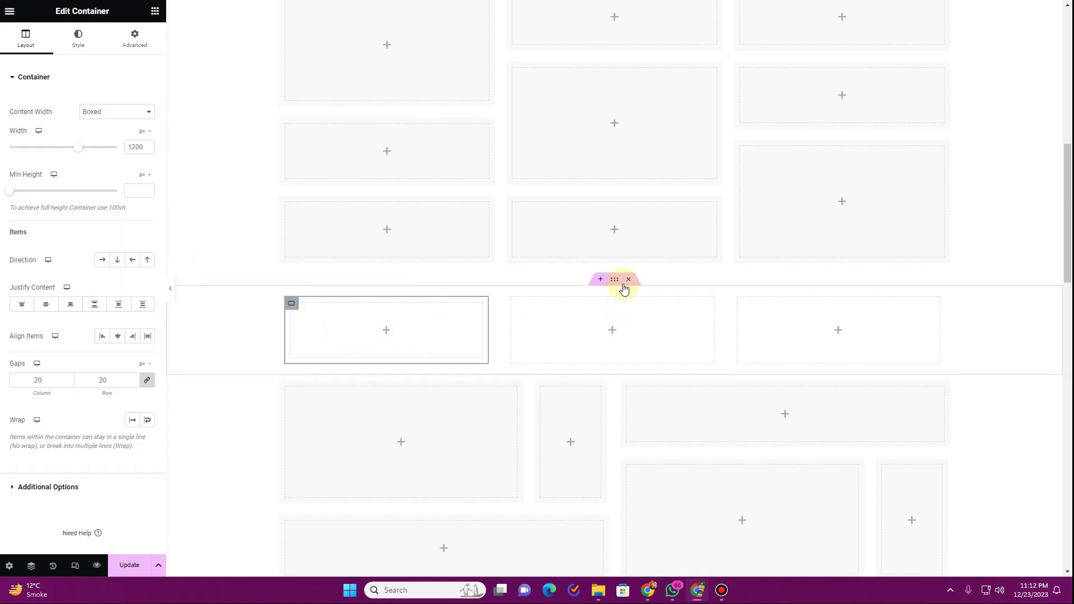
- Open the Navigator, select the container nested in the first column, and give it a classic background in a light grey global color
left_click(32, 565)
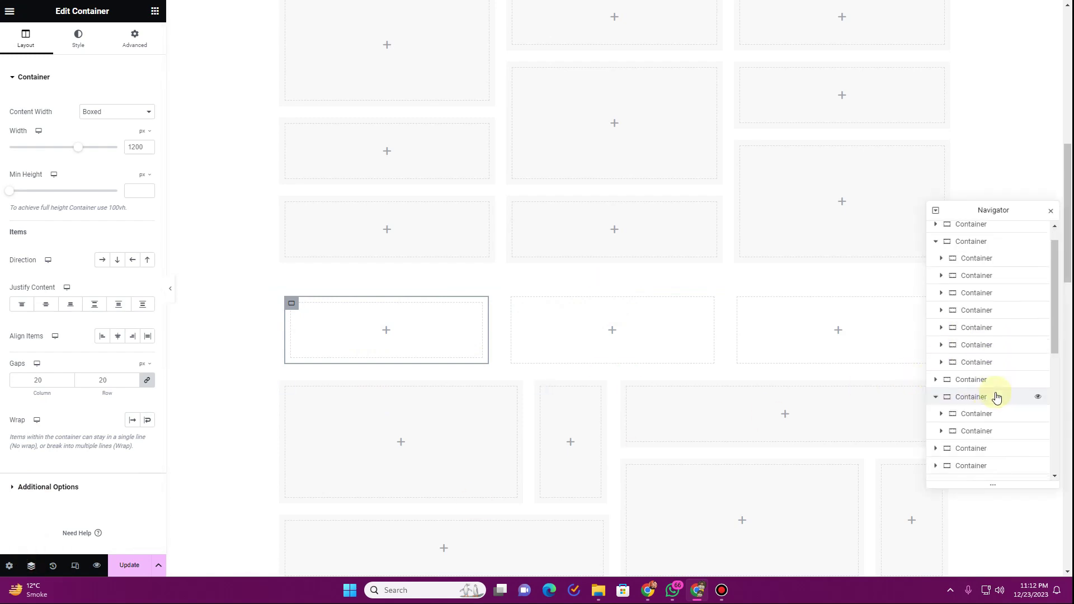
scroll(995, 396, "down", 3)
left_click(962, 380)
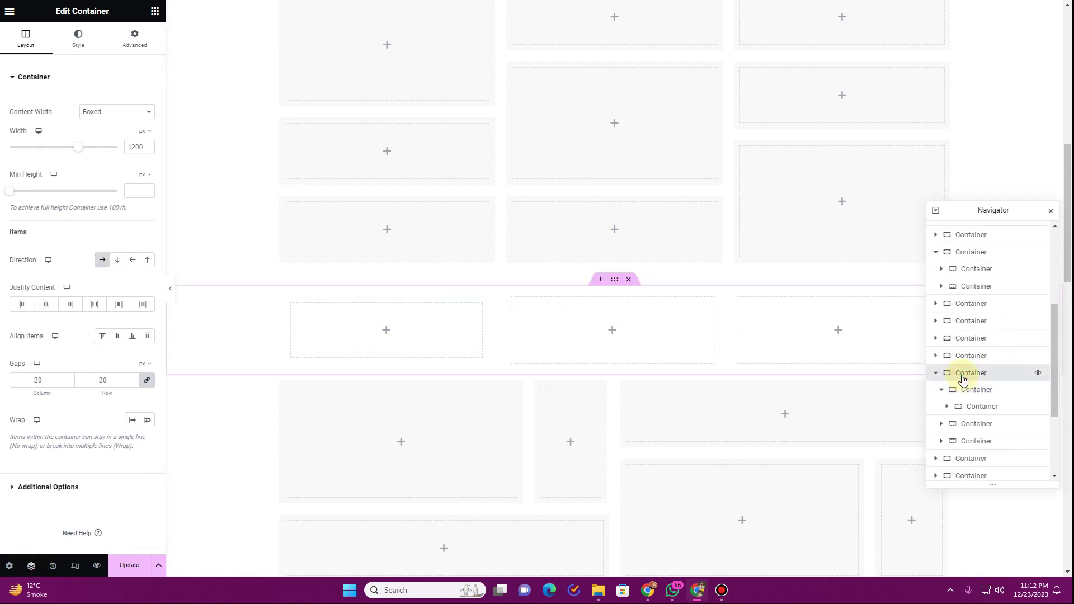
left_click(967, 396)
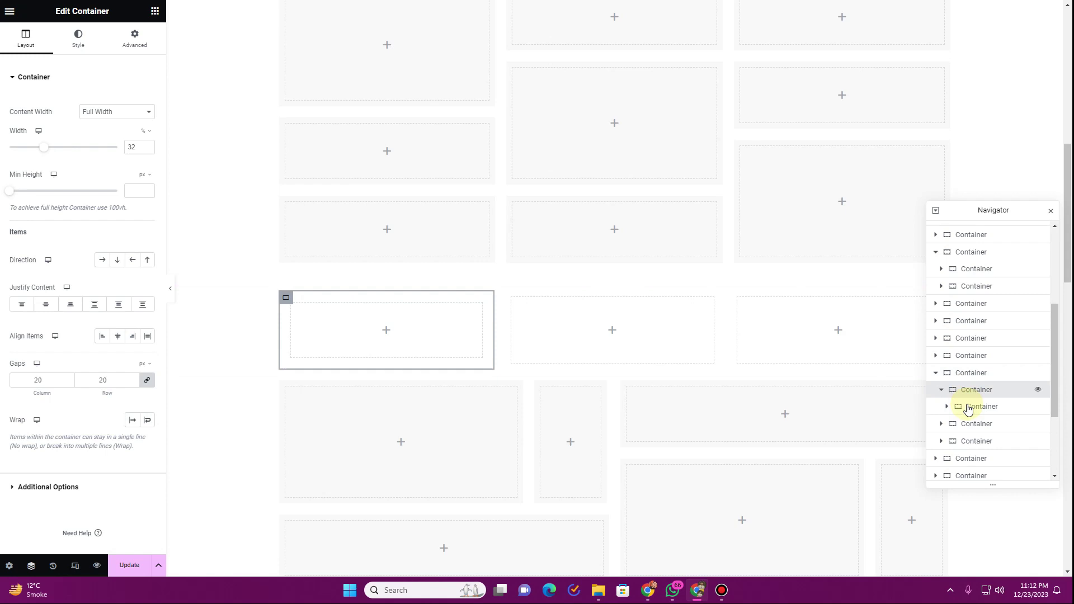
left_click(969, 414)
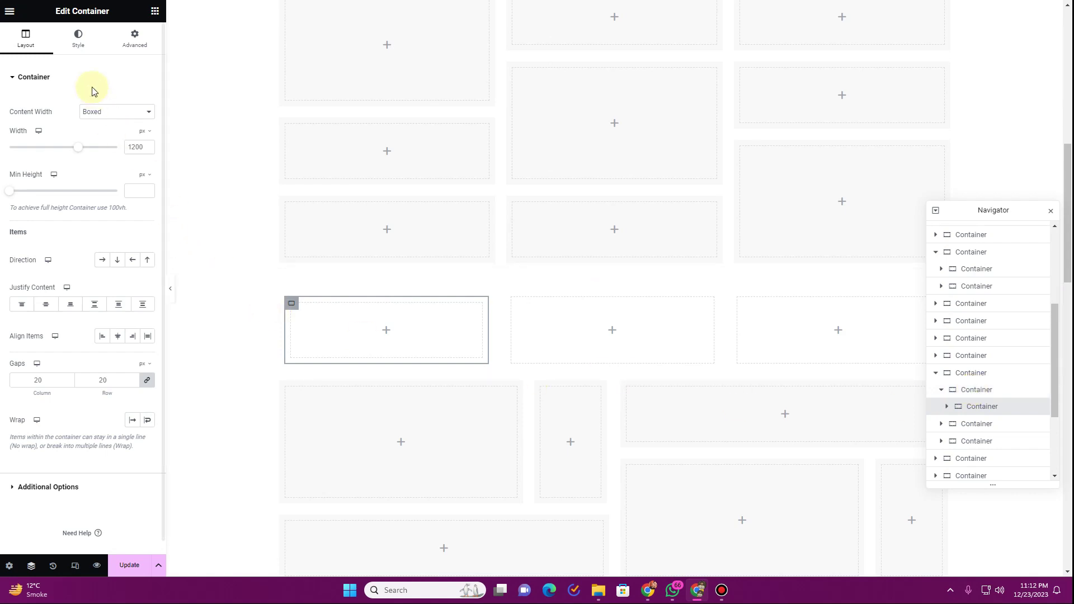
left_click(79, 37)
left_click(103, 127)
left_click(133, 150)
left_click(56, 296)
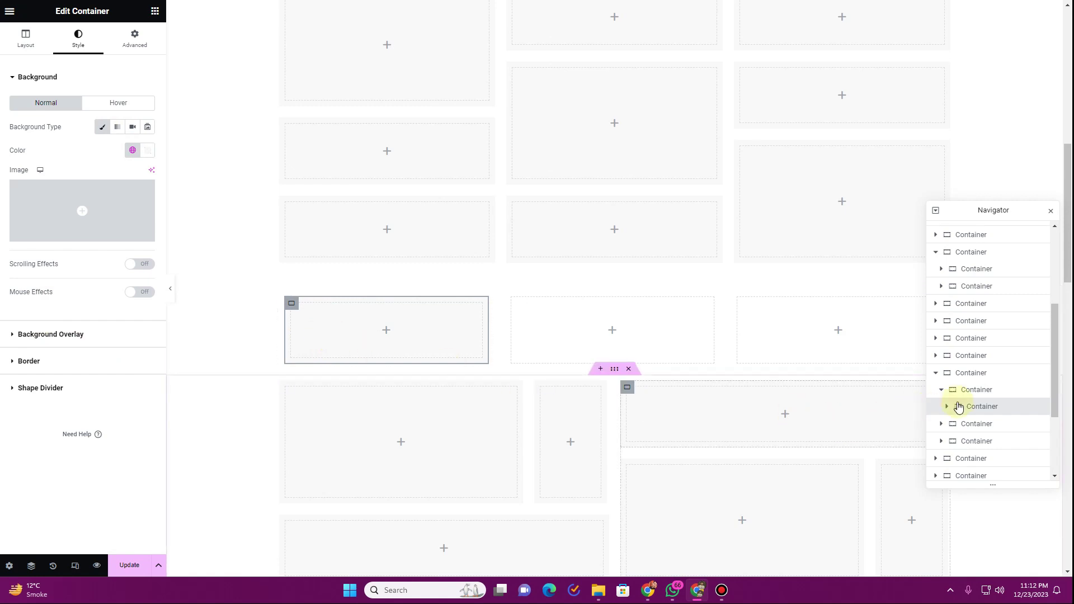
- Set the first column container's padding to 0 on all sides
left_click(964, 391)
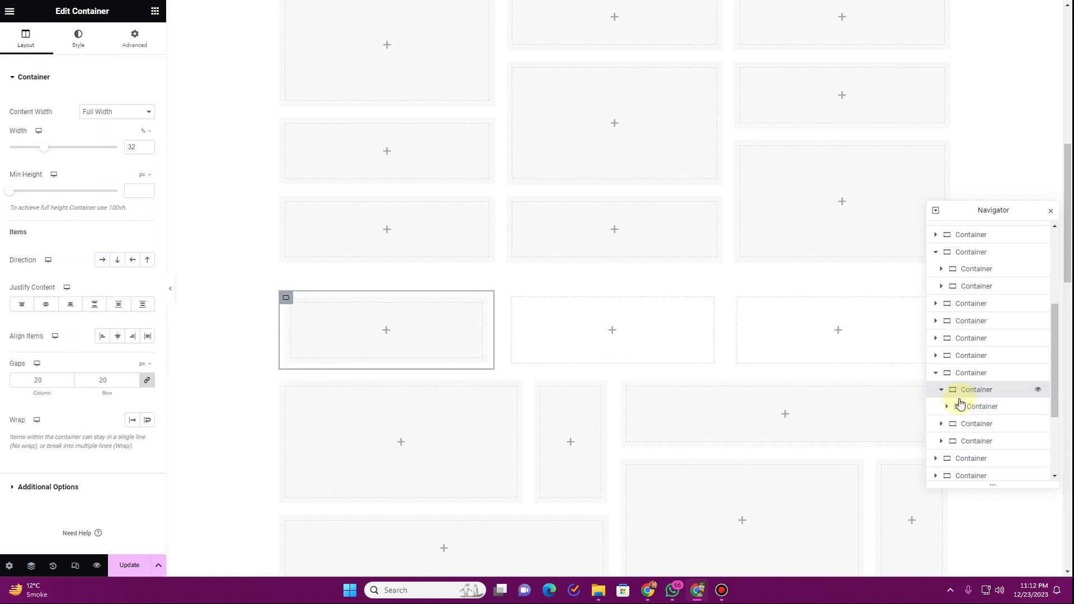
left_click(122, 35)
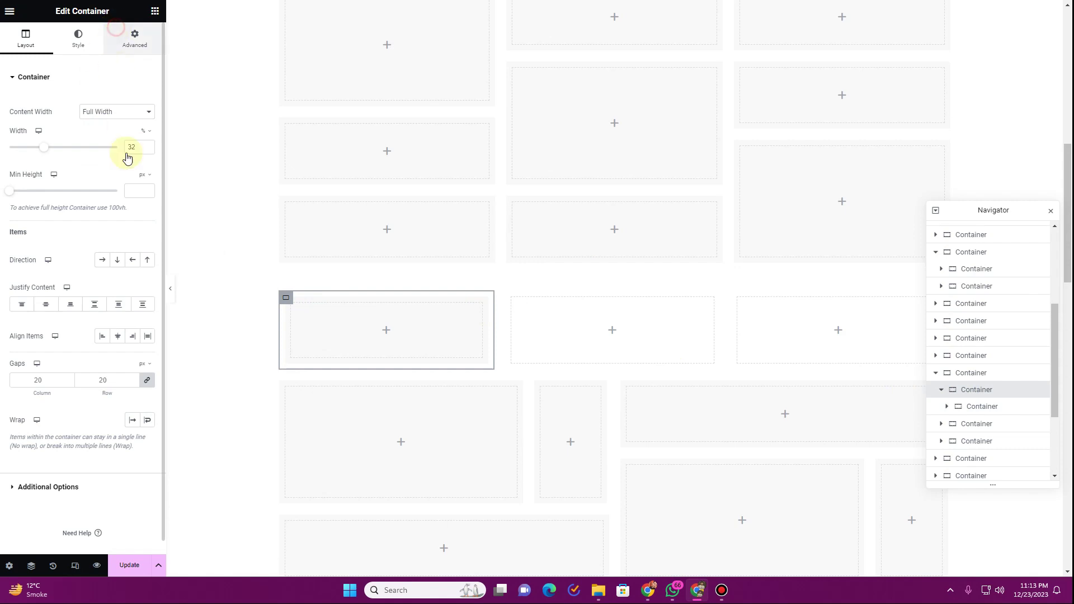
left_click(147, 159)
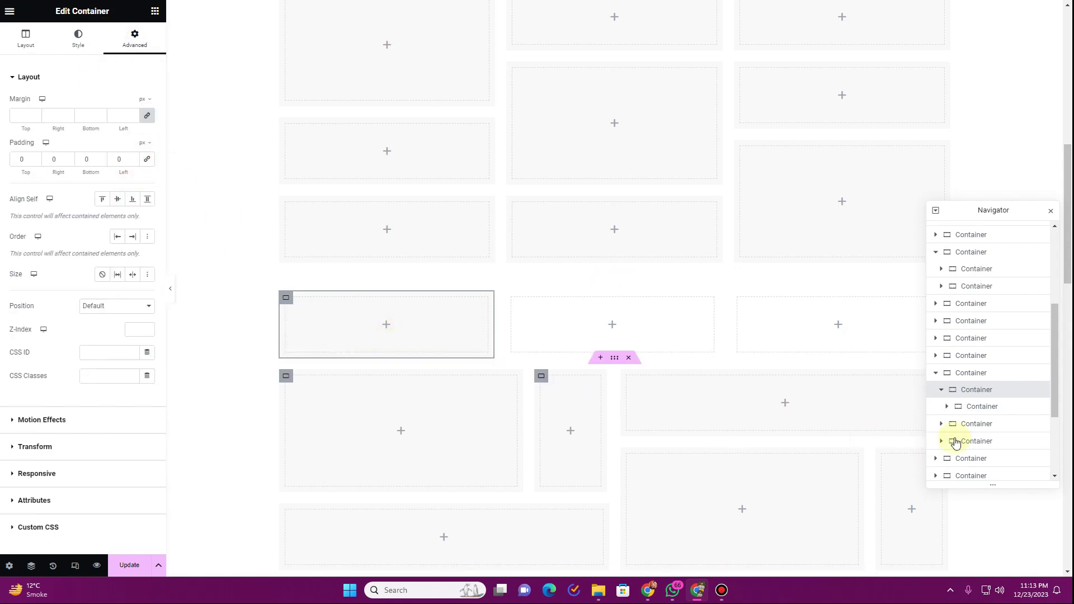
- Duplicate the grey container nested in the first column
left_click(970, 411)
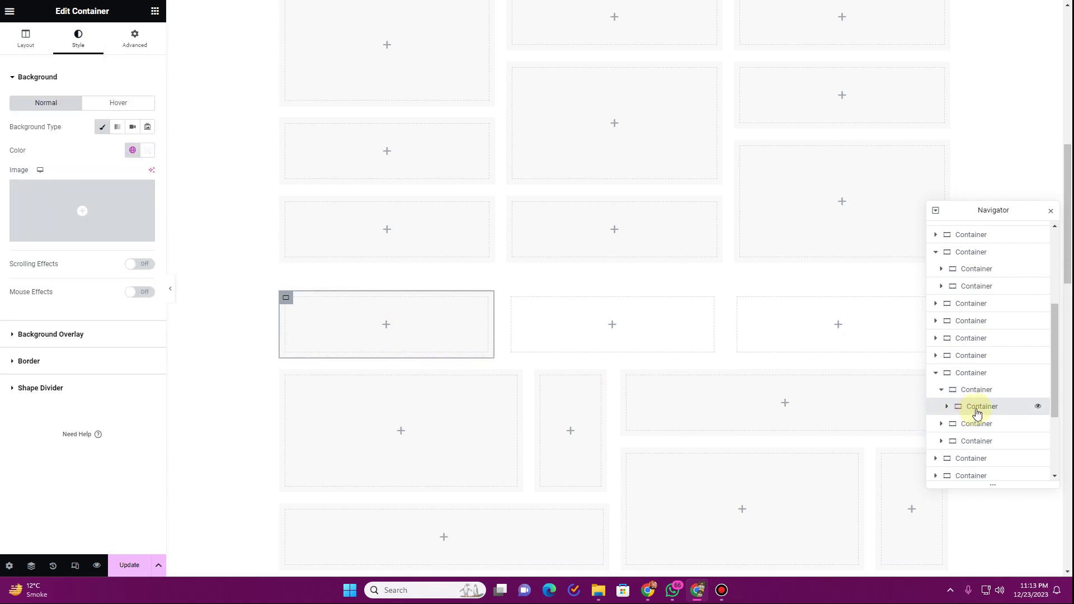
right_click(974, 412)
left_click(971, 345)
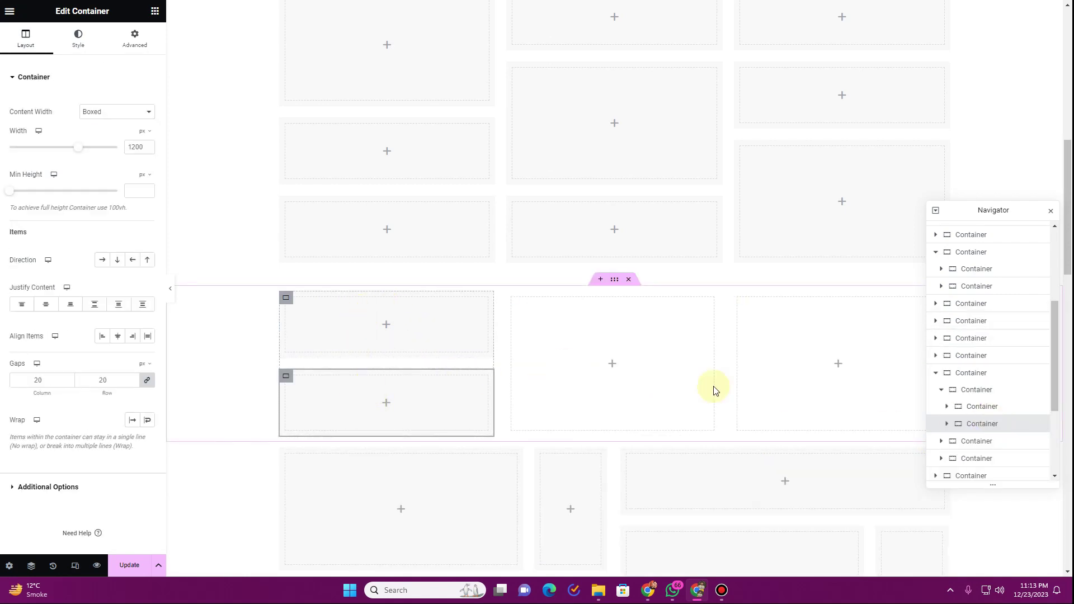
- Duplicate the lower grey container in the first column to stack a third one beneath it
right_click(972, 424)
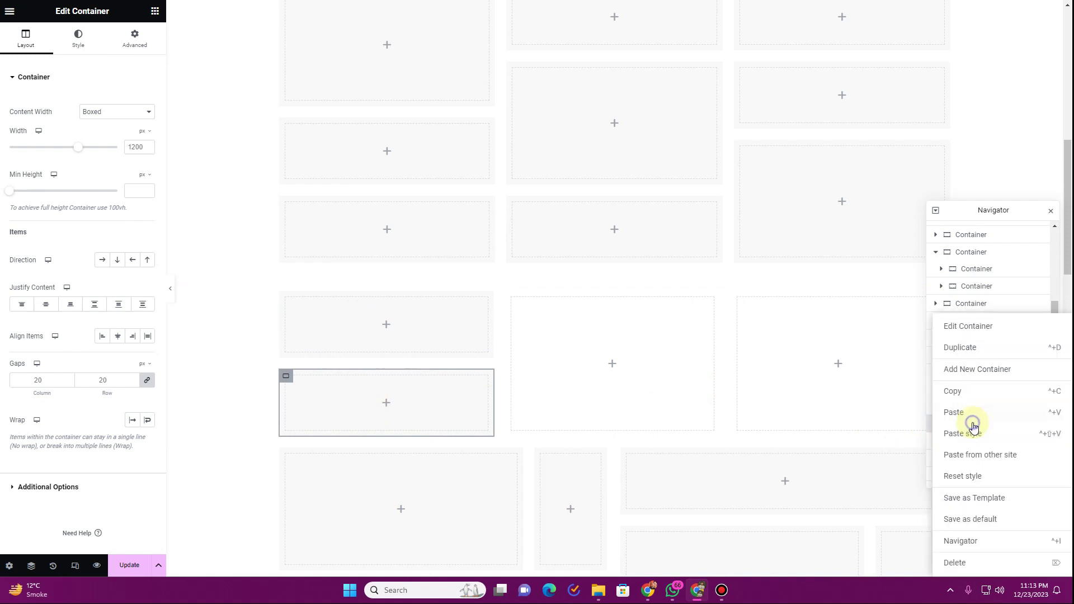
left_click(972, 348)
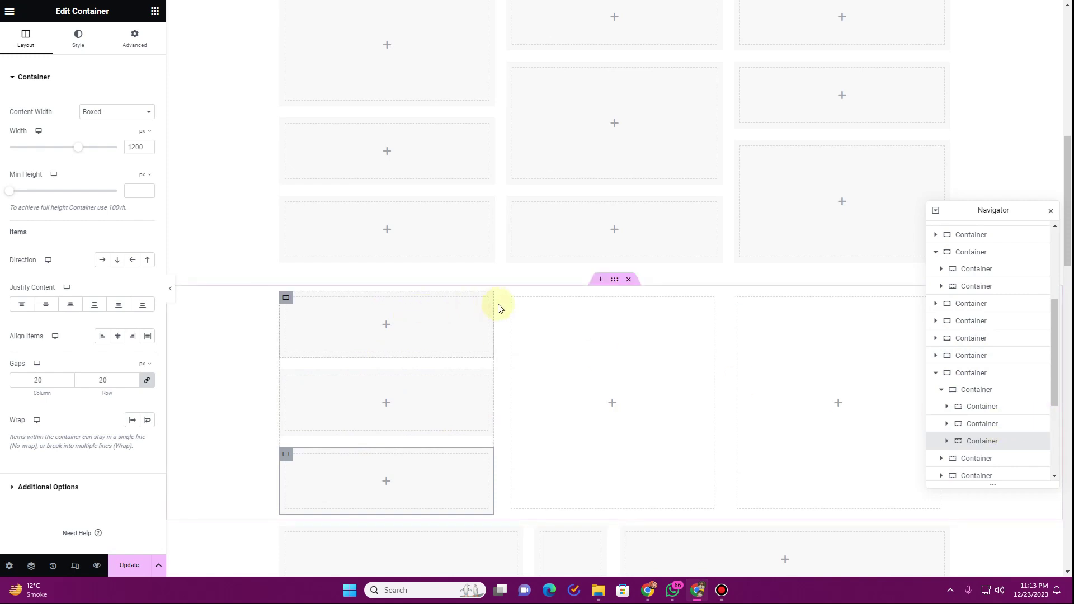
- Try the horizontal row direction on the first 32% column container, and return it to the vertical column direction
left_click(615, 280)
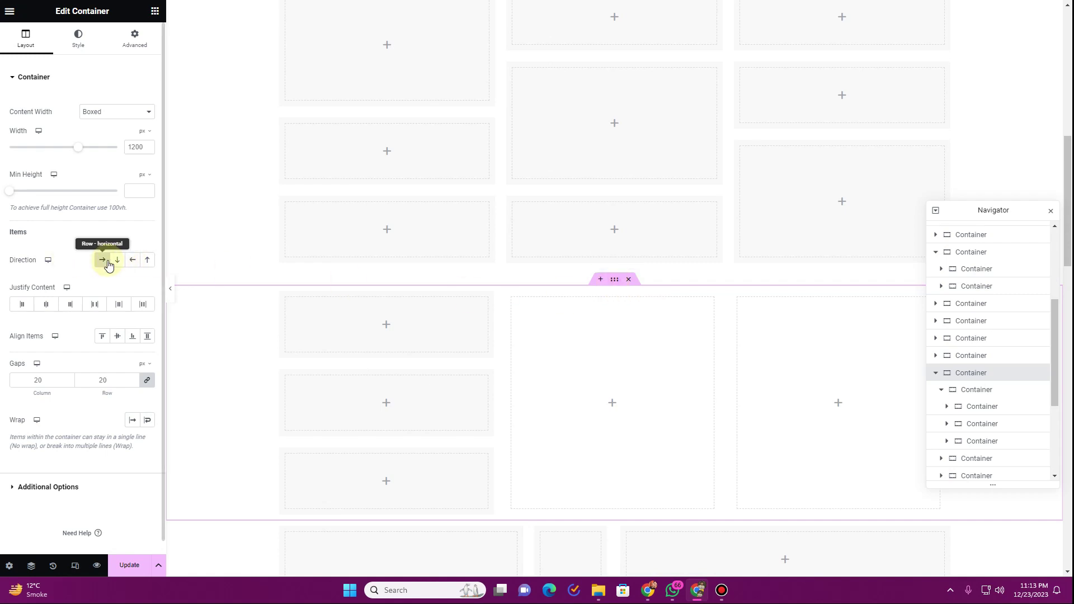
left_click(968, 393)
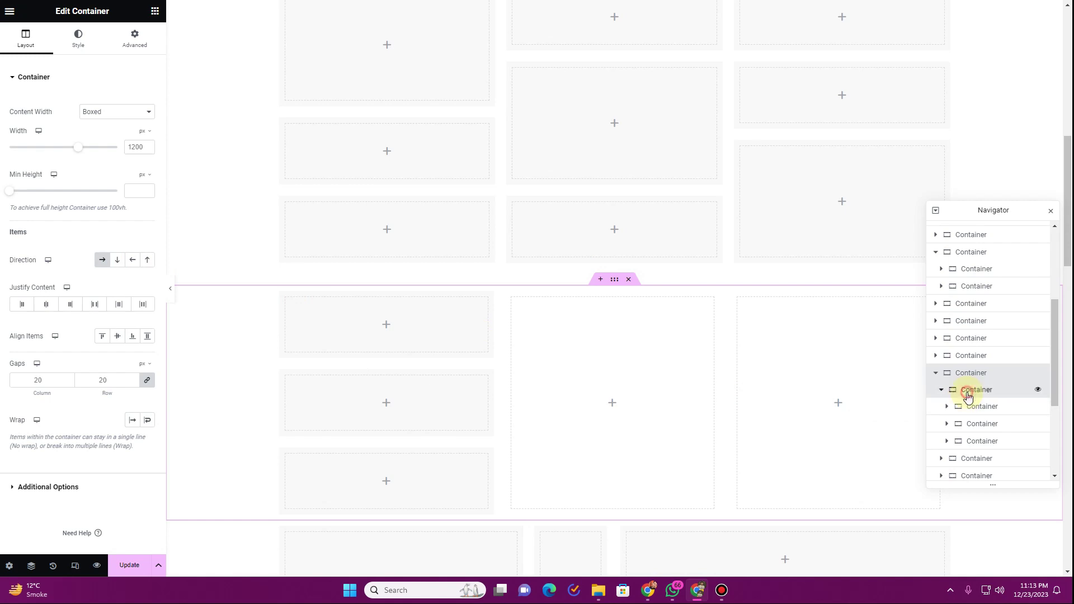
left_click(22, 45)
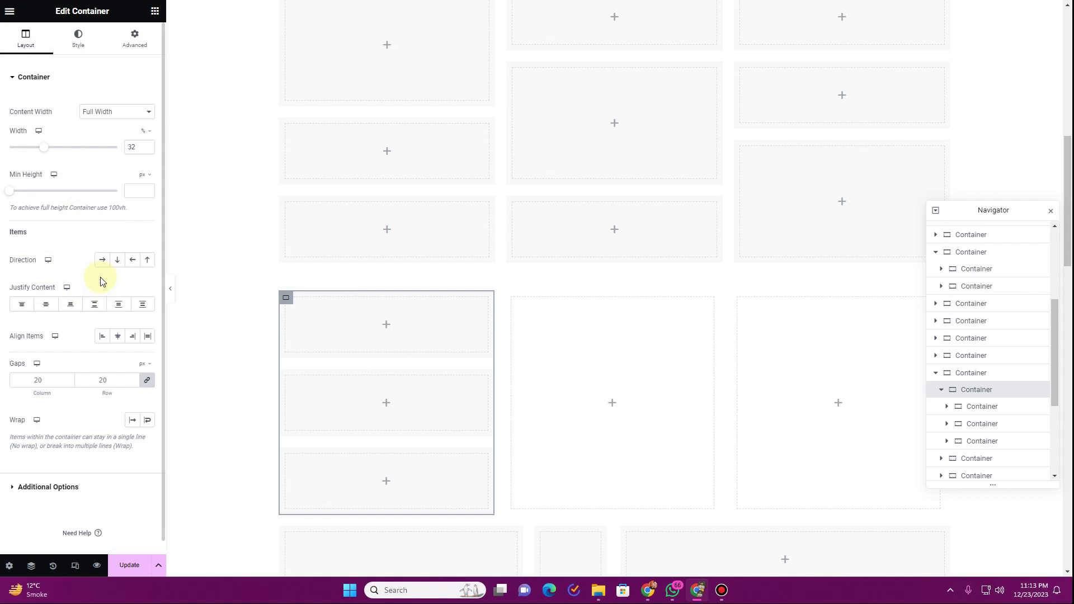
left_click(101, 260)
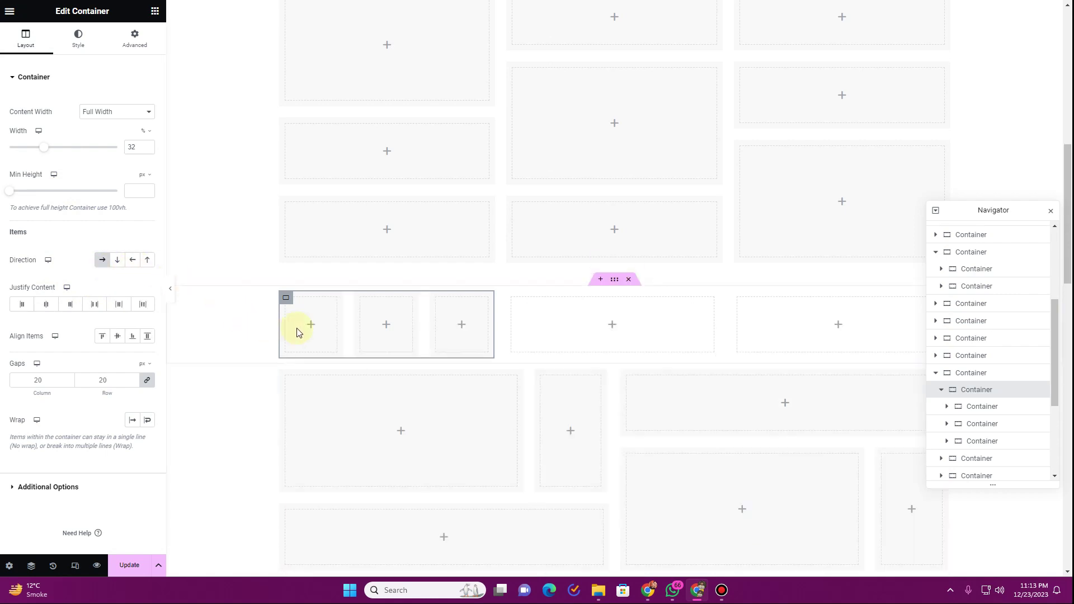
left_click(117, 262)
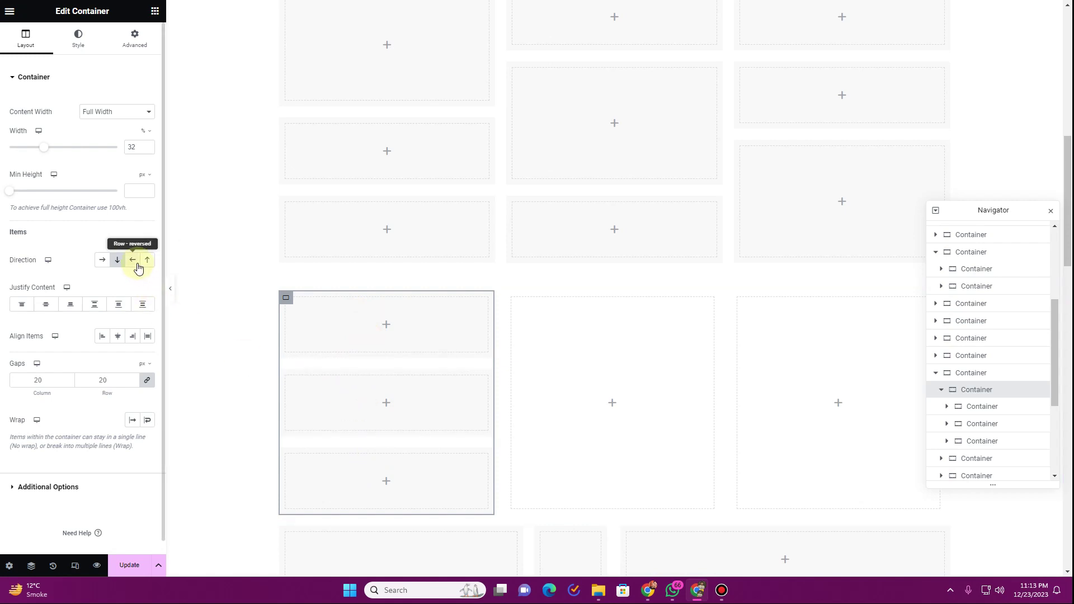
- Change the background of the bottom nested container in the first column to the green Accent global color
left_click(285, 456)
left_click(78, 40)
left_click(132, 151)
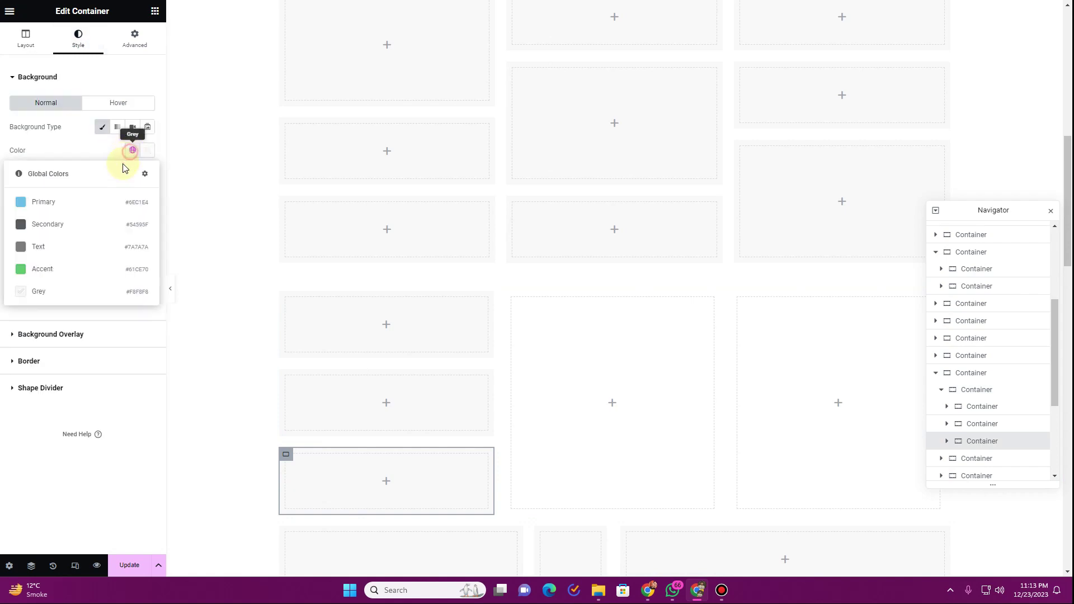
left_click(61, 267)
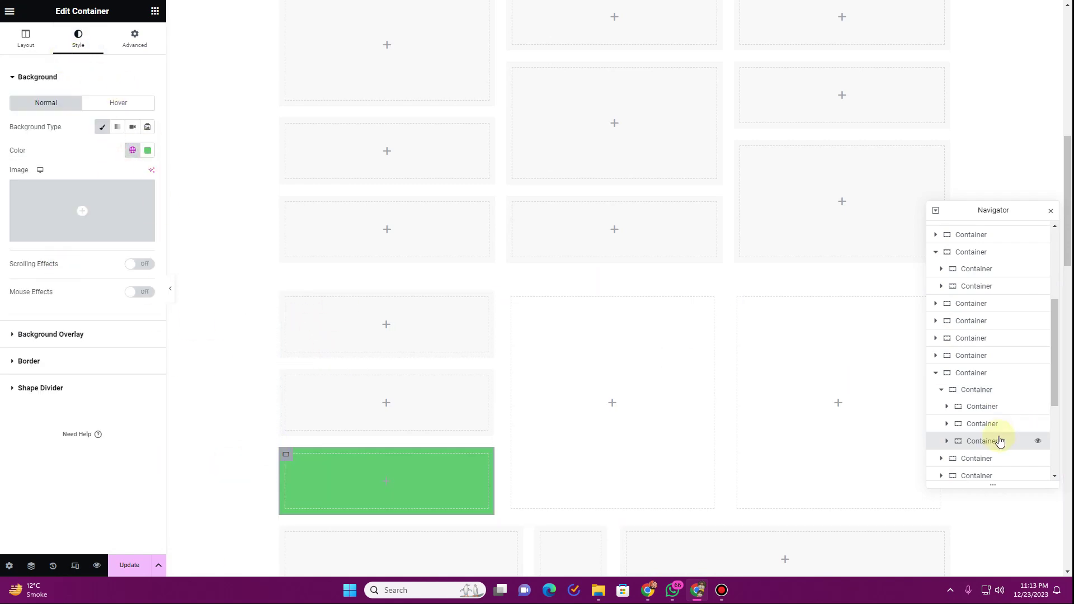
- Try the reversed column direction on the first column container, and return it to the normal vertical column direction
left_click(978, 390)
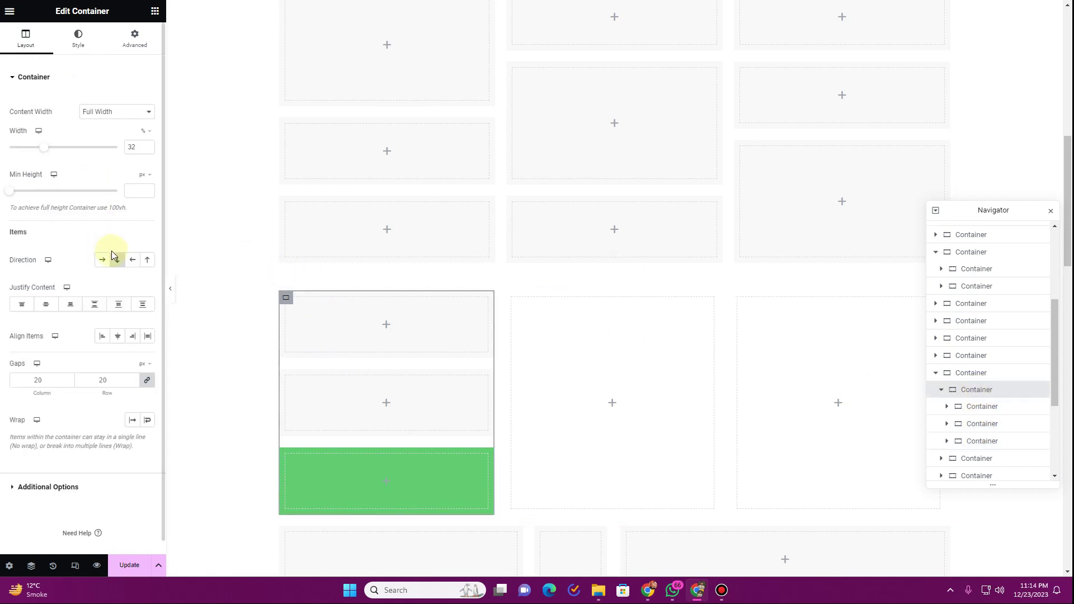
left_click(143, 263)
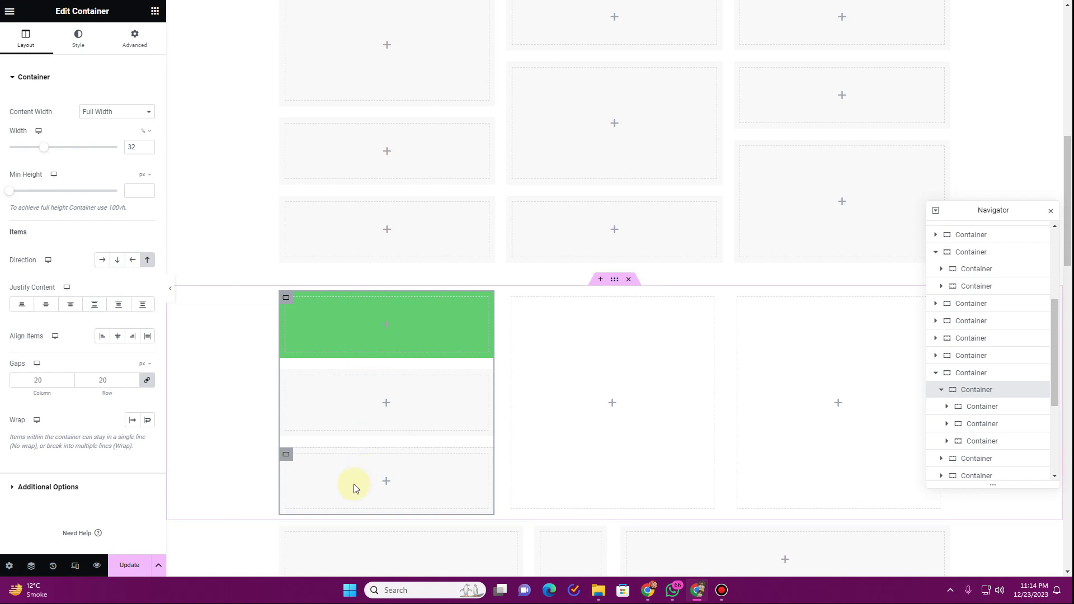
left_click(117, 267)
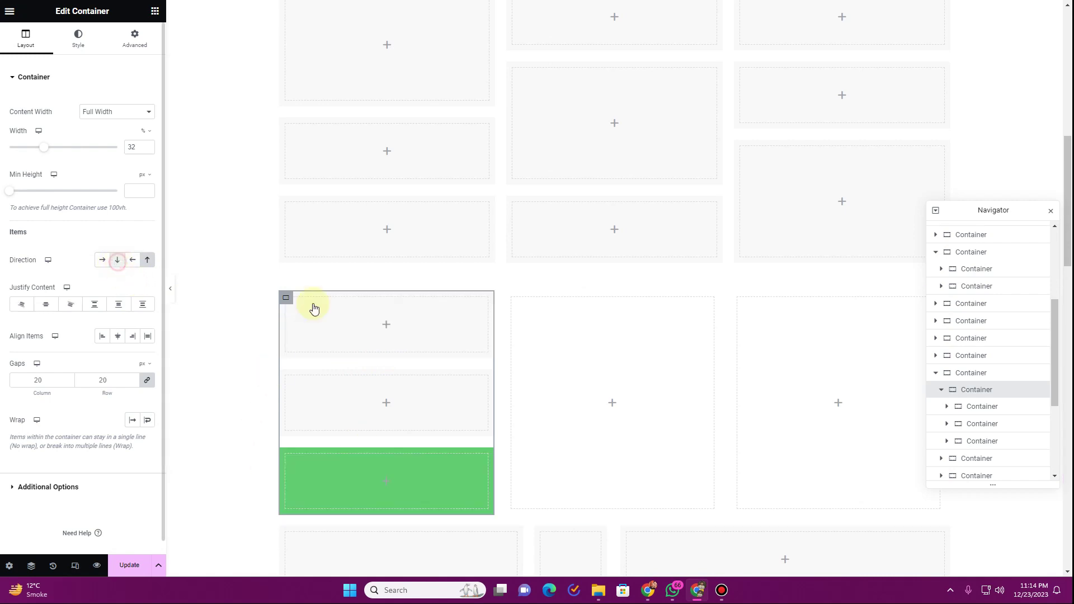
- Set the bottom nested container's background back to the Grey global color
left_click(65, 42)
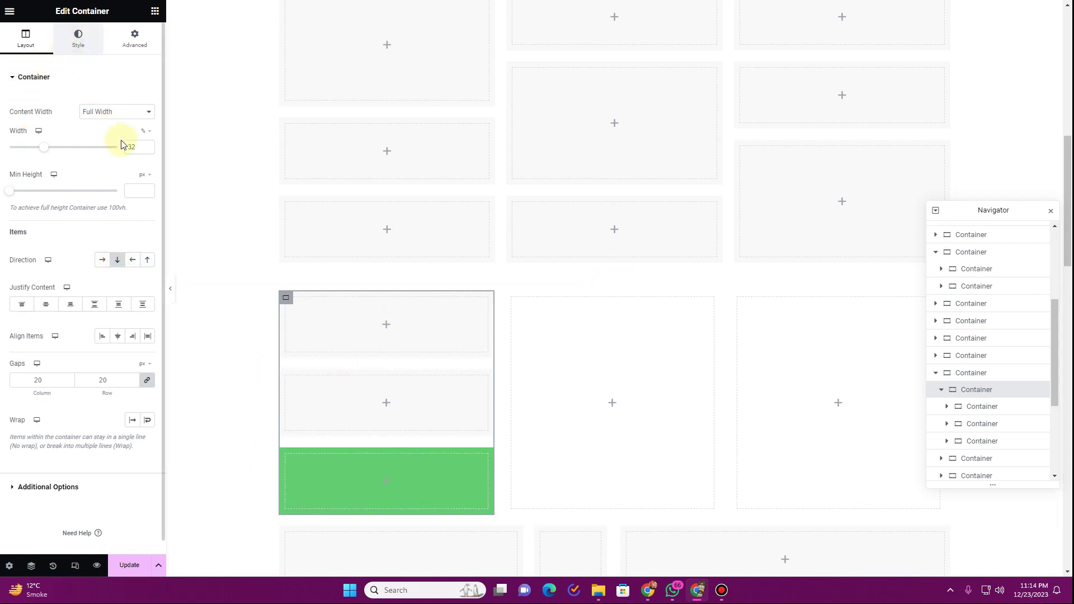
left_click(294, 458)
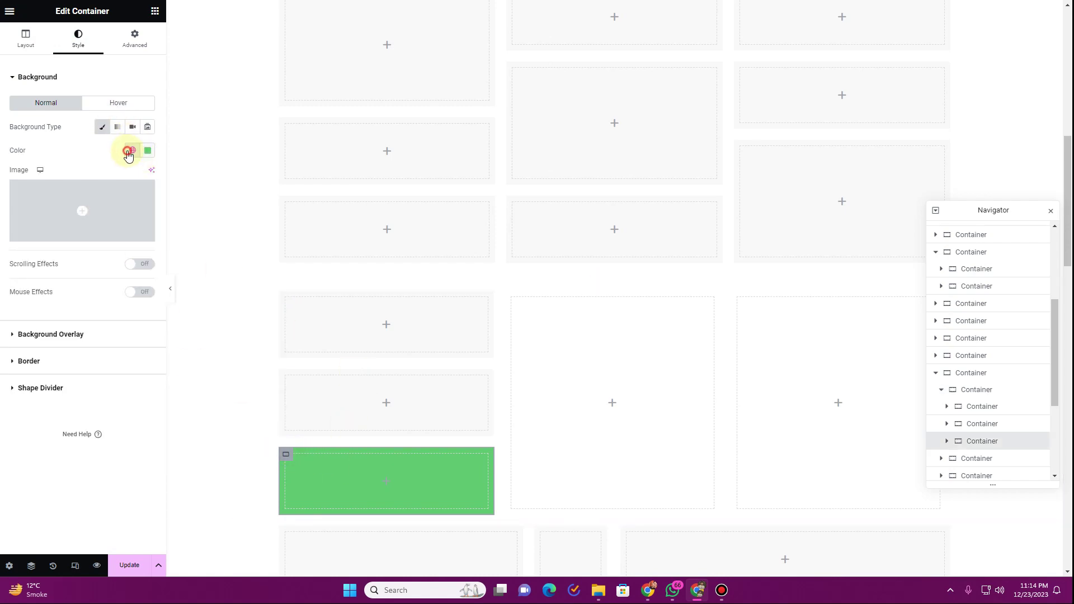
left_click(128, 156)
left_click(75, 291)
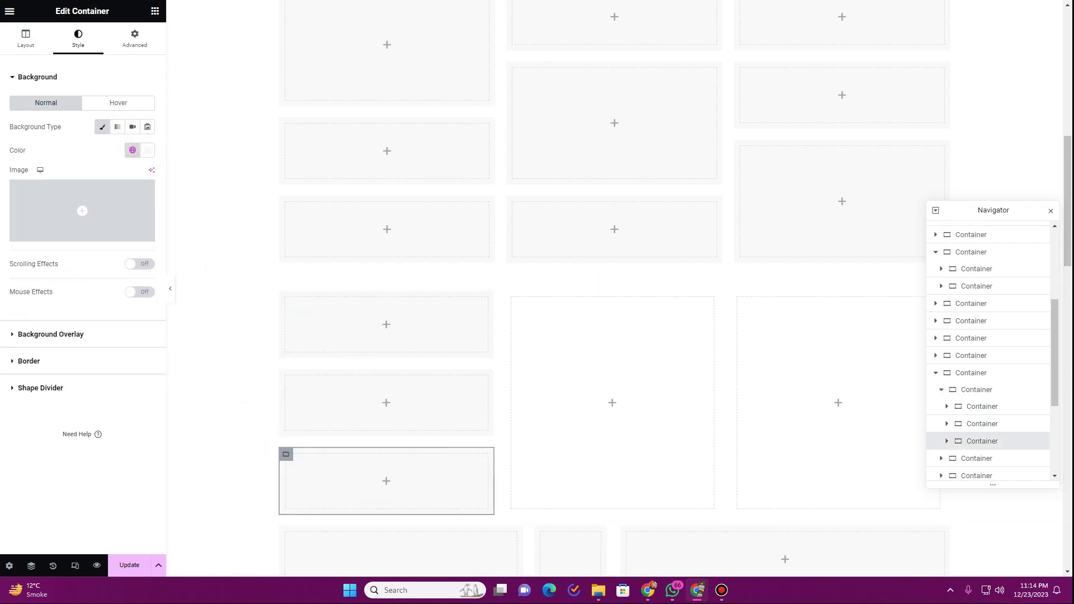
- Set the minimum height of the top grey container in the first column to 200 px
scroll(527, 352, "up", 4)
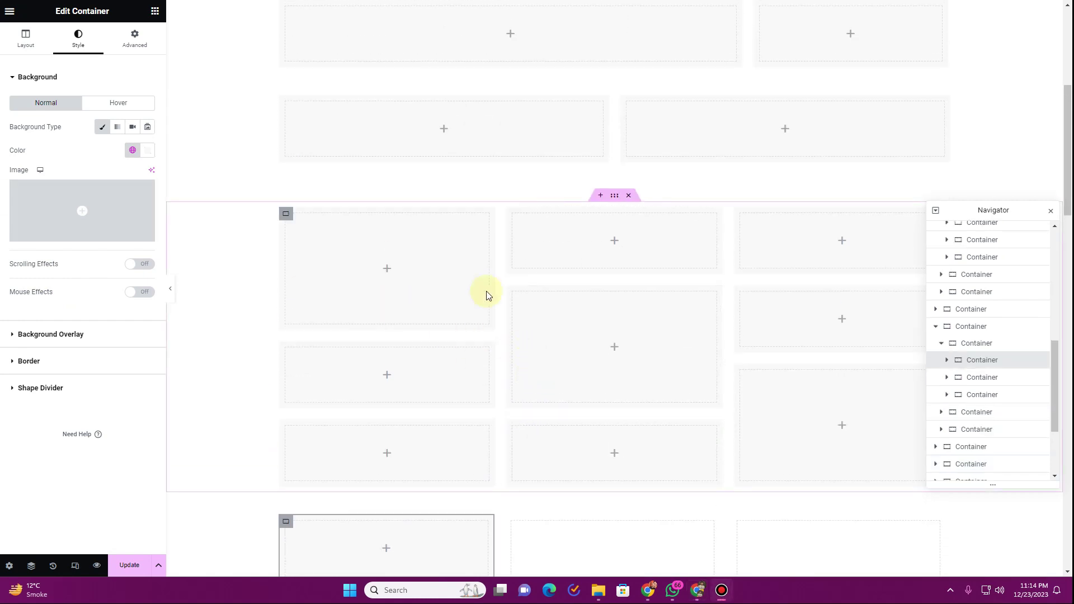
scroll(356, 141, "down", 3)
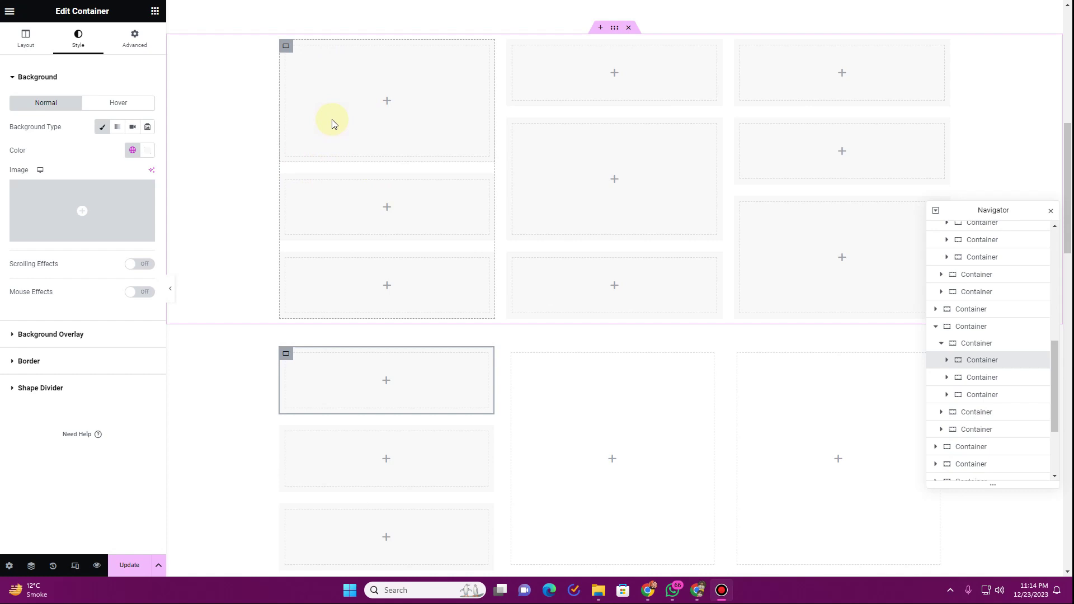
scroll(373, 336, "down", 3)
scroll(323, 283, "up", 2)
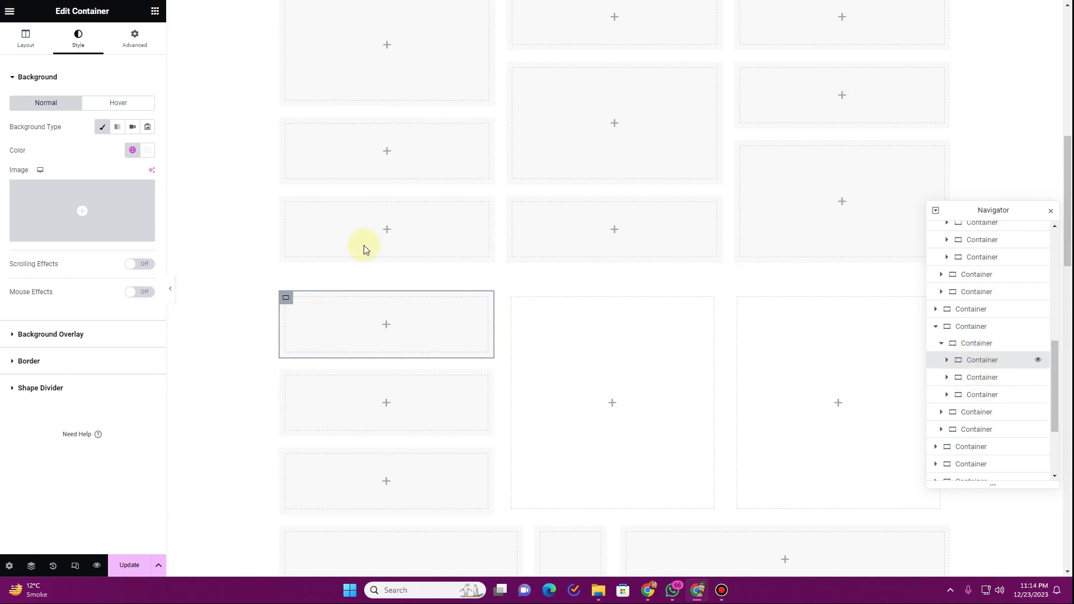
left_click(25, 45)
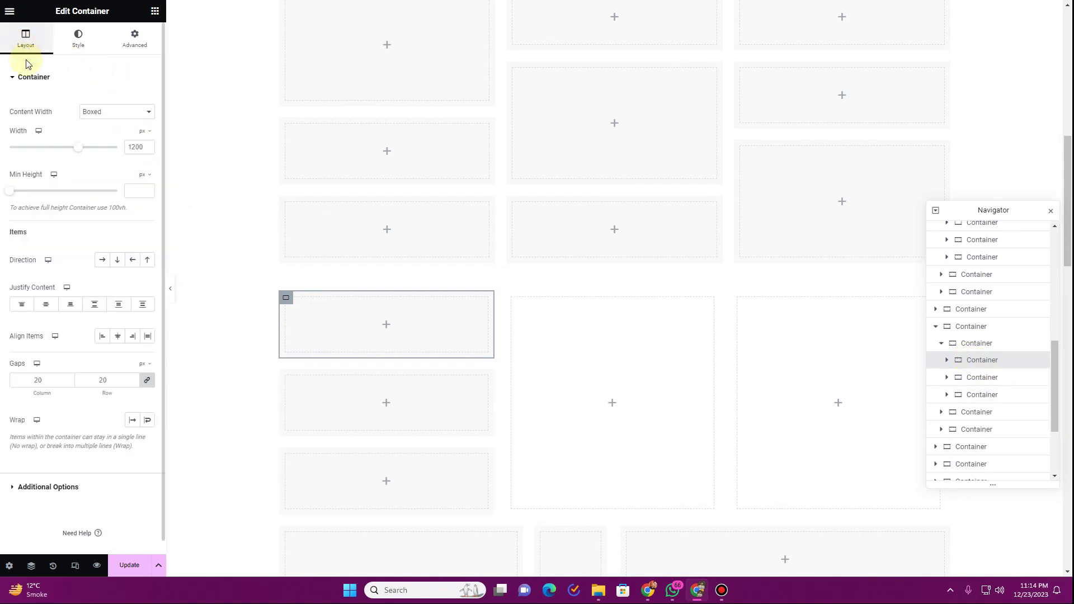
type("200")
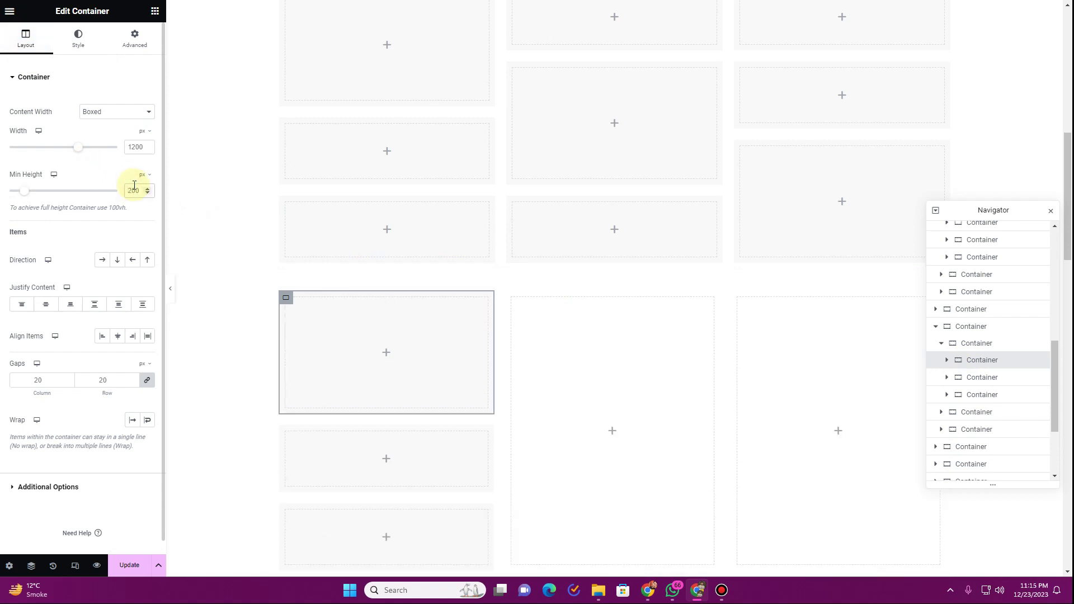
- Copy the bottom short grey container of the first column and paste it into the empty second column
scroll(454, 382, "down", 1)
scroll(455, 381, "up", 2)
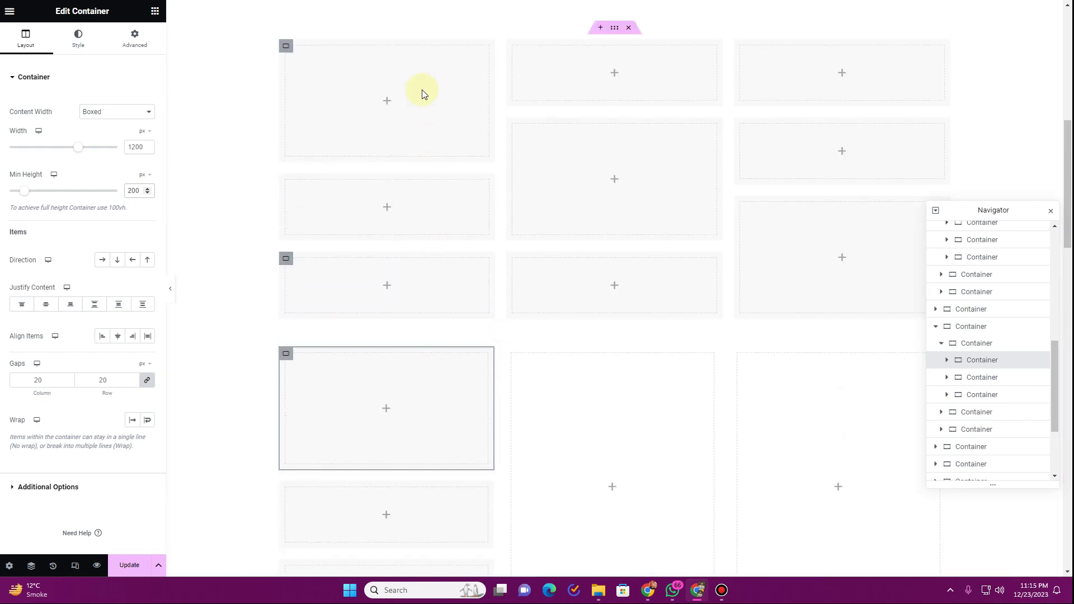
scroll(409, 376, "down", 4)
scroll(408, 376, "up", 5)
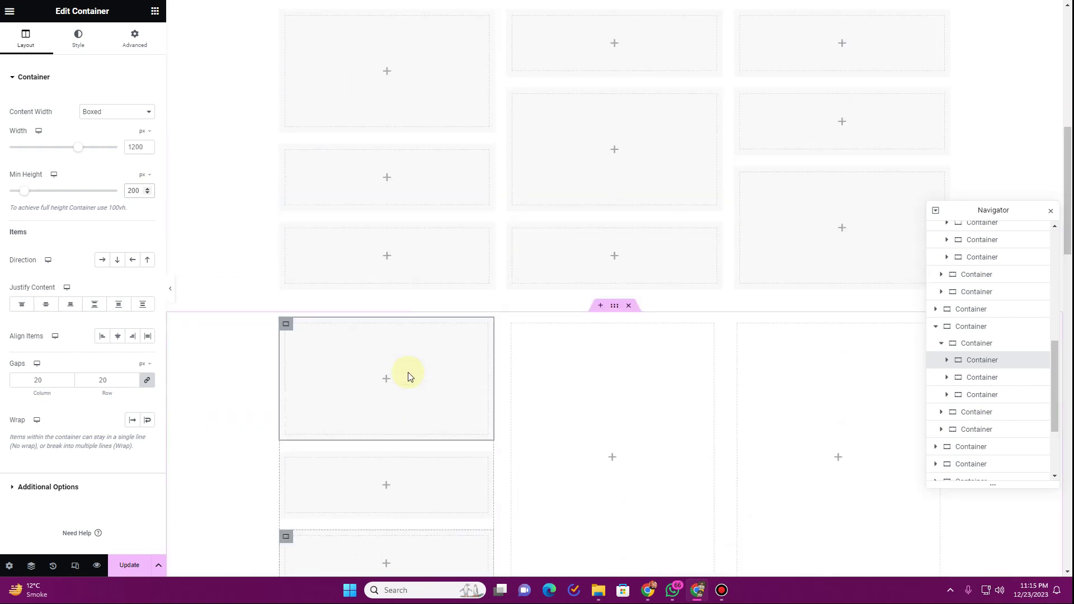
scroll(574, 287, "down", 1)
scroll(573, 287, "down", 4)
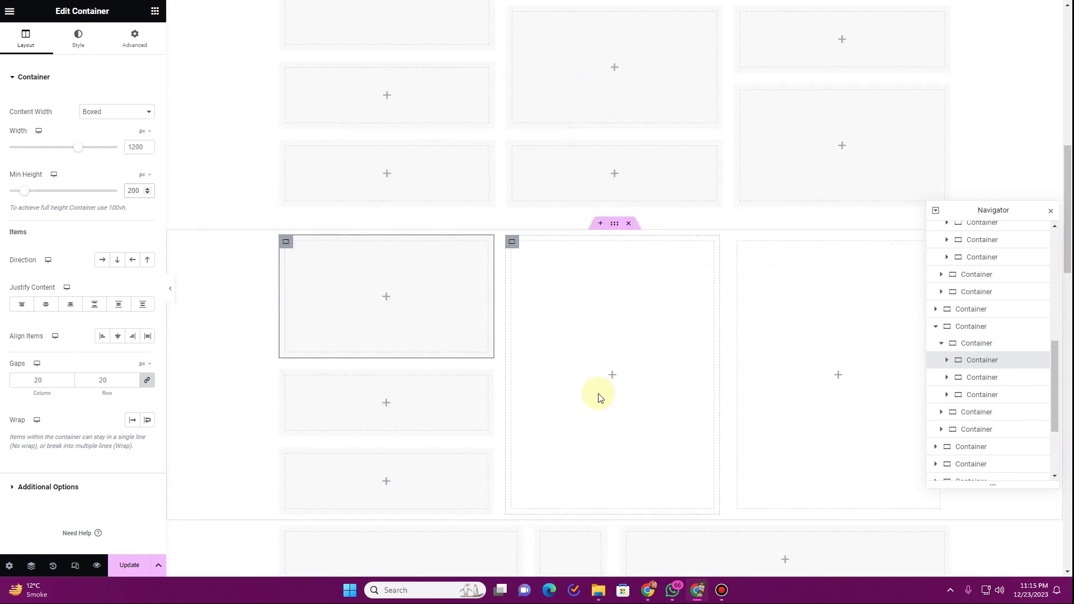
right_click(290, 349)
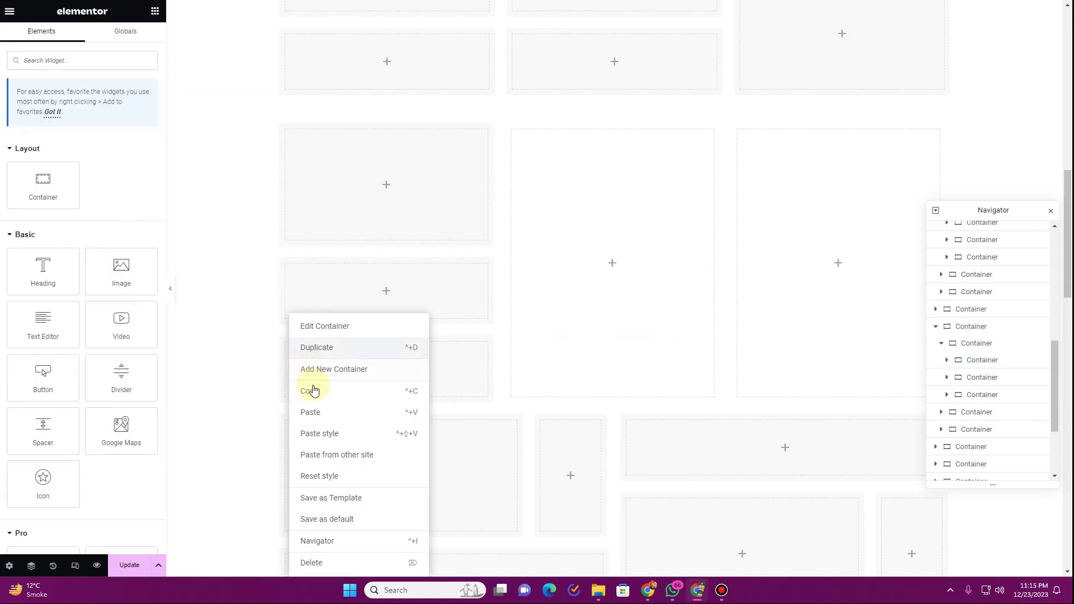
left_click(393, 390)
right_click(607, 194)
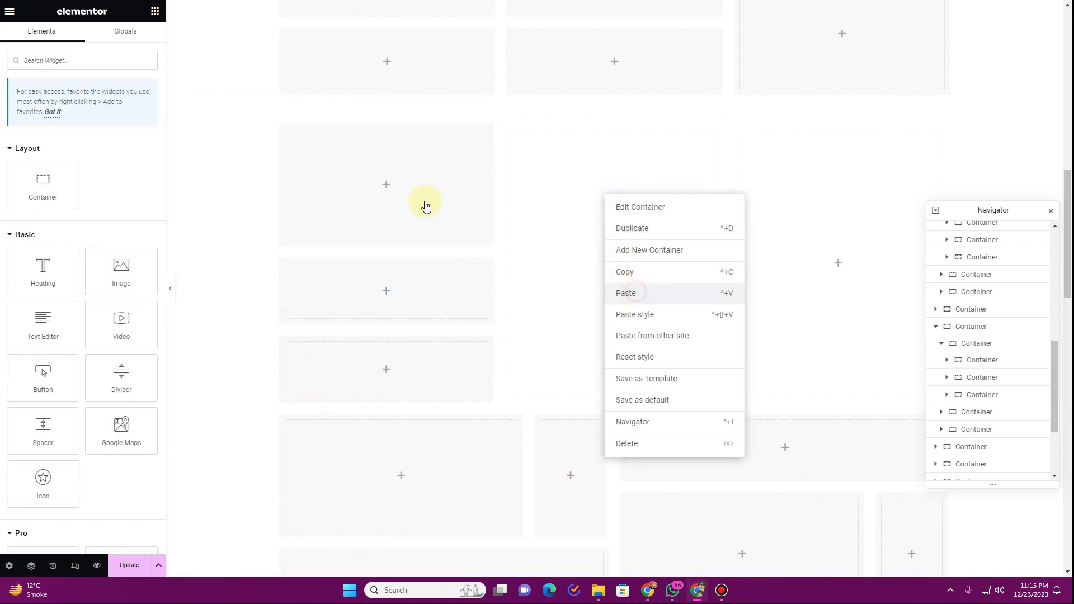
left_click(635, 293)
- Copy the tall top container of the first column and paste it below the short container in the second column
right_click(285, 134)
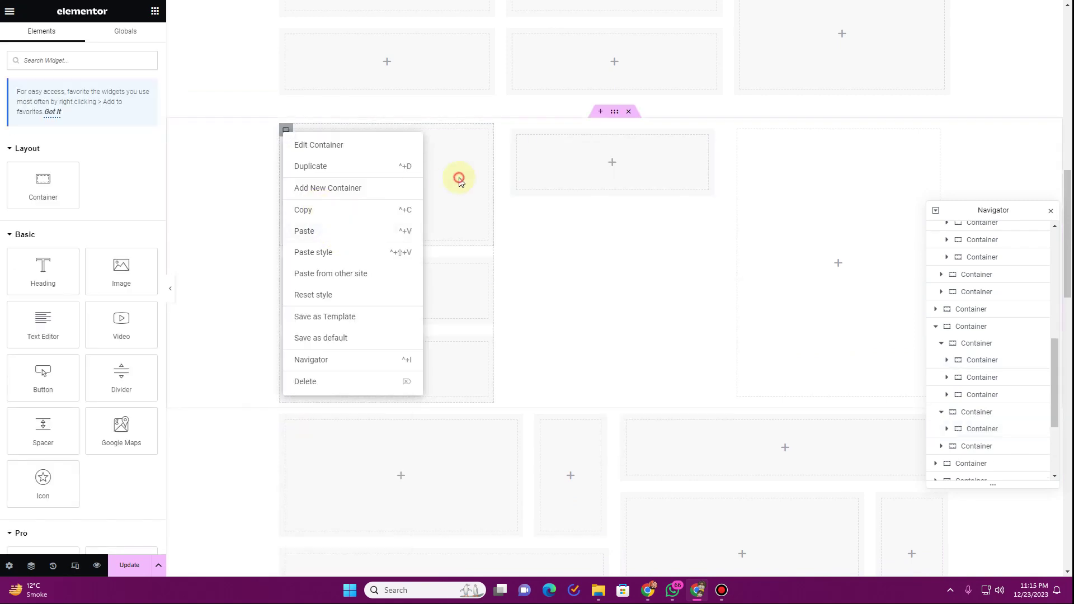
left_click(982, 361)
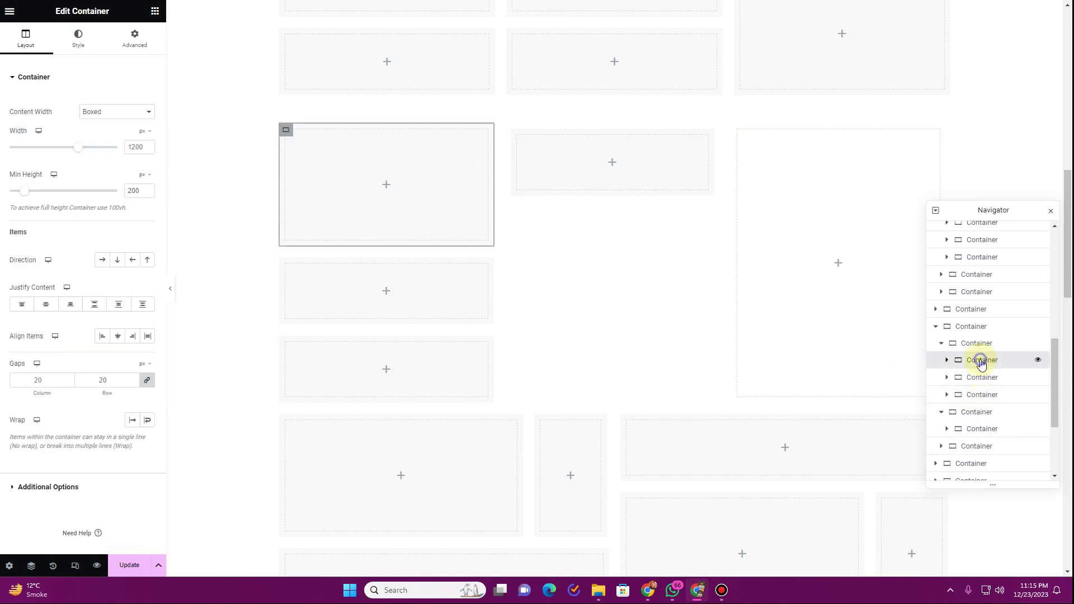
right_click(982, 362)
left_click(989, 391)
right_click(619, 241)
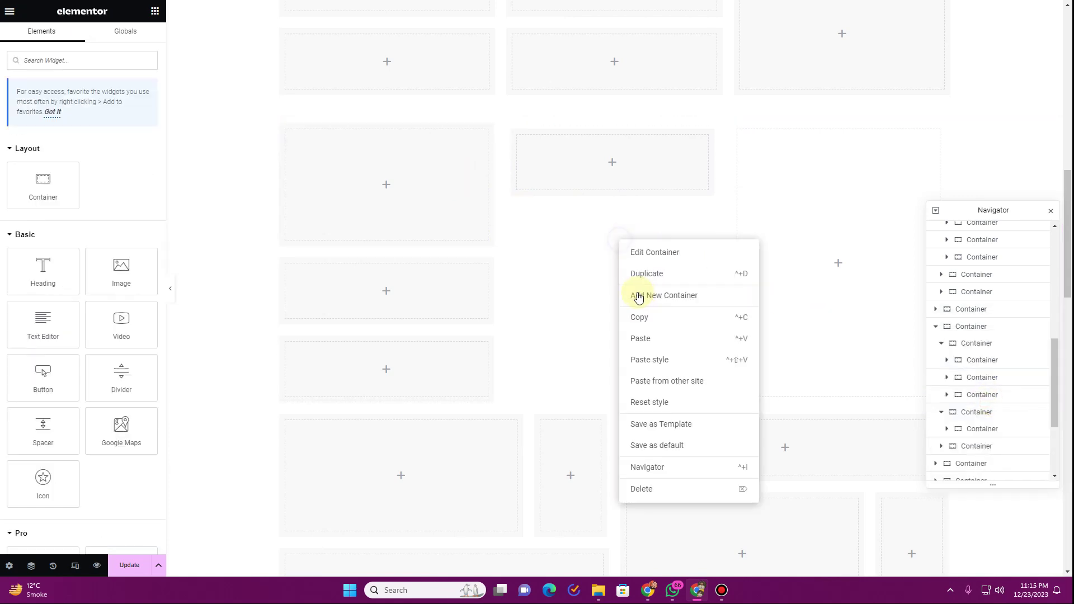
left_click(654, 339)
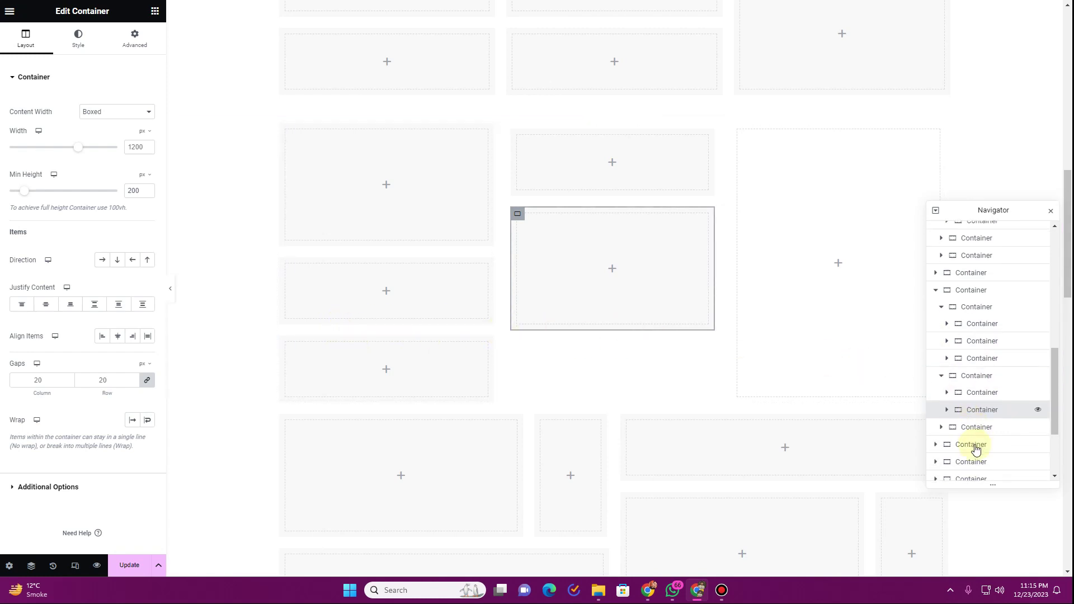
- Copy the short top container of the second column and paste it at the end of that column
scroll(971, 428, "down", 2)
left_click(970, 375)
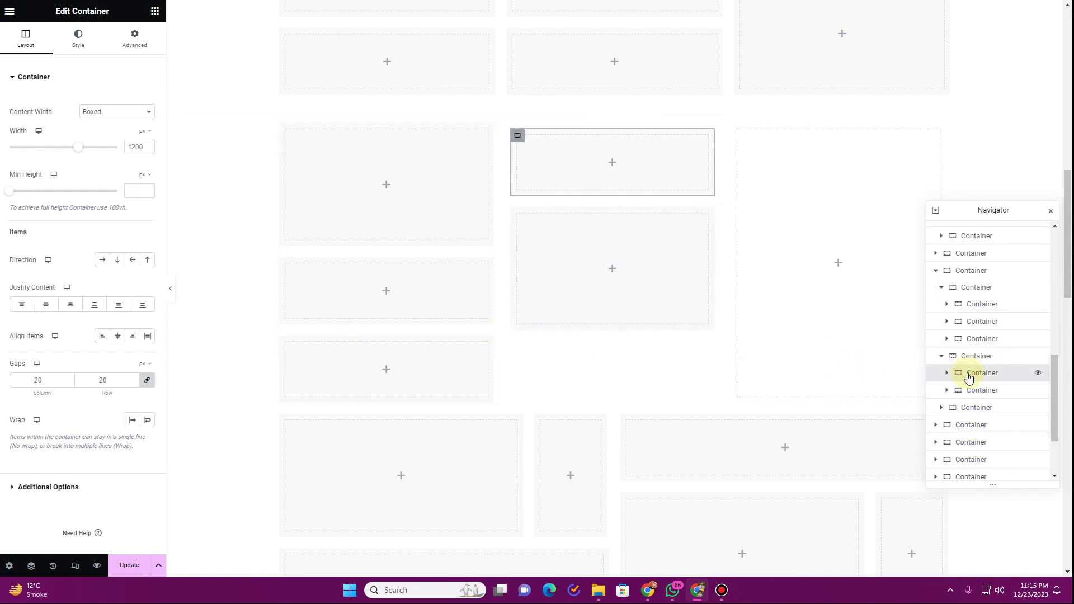
right_click(969, 374)
left_click(976, 392)
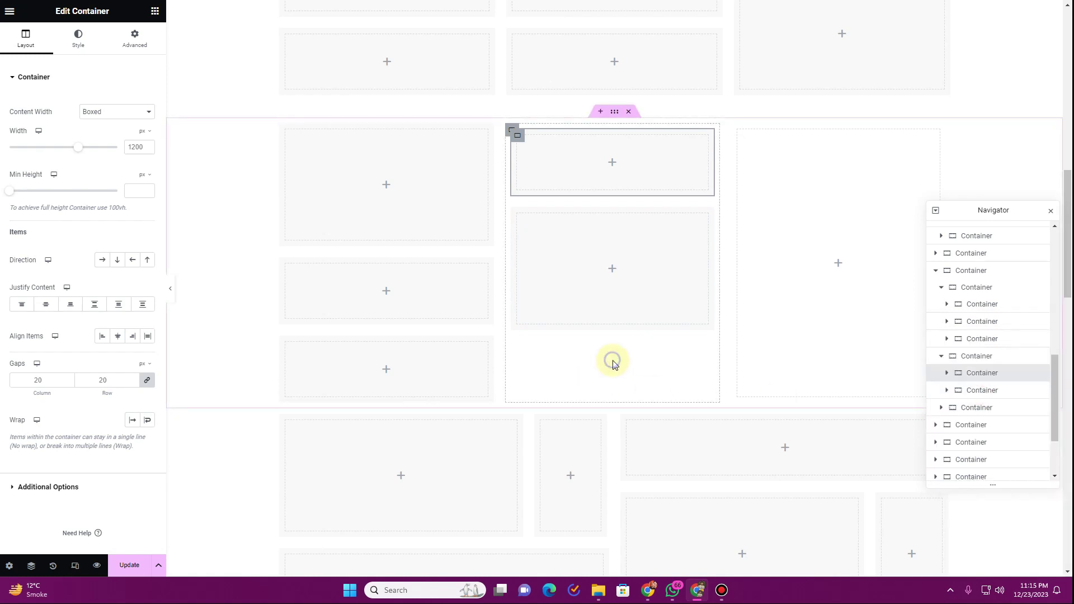
right_click(612, 361)
left_click(639, 413)
- Copy the short top container of the second column and paste it into the empty third column
scroll(589, 408, "up", 5)
scroll(613, 235, "down", 3)
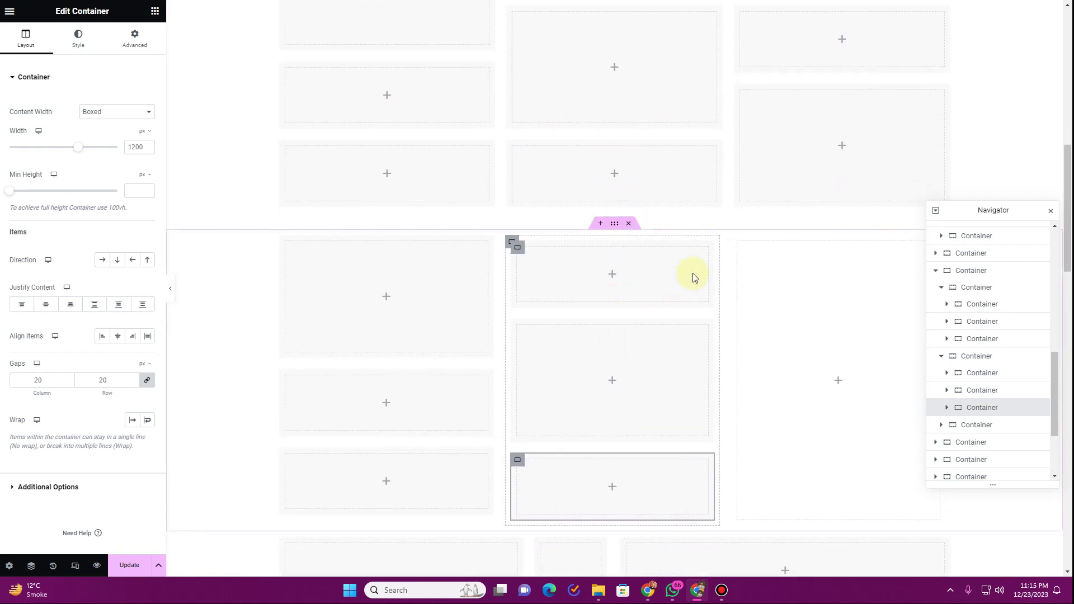
right_click(517, 249)
left_click(567, 327)
right_click(810, 327)
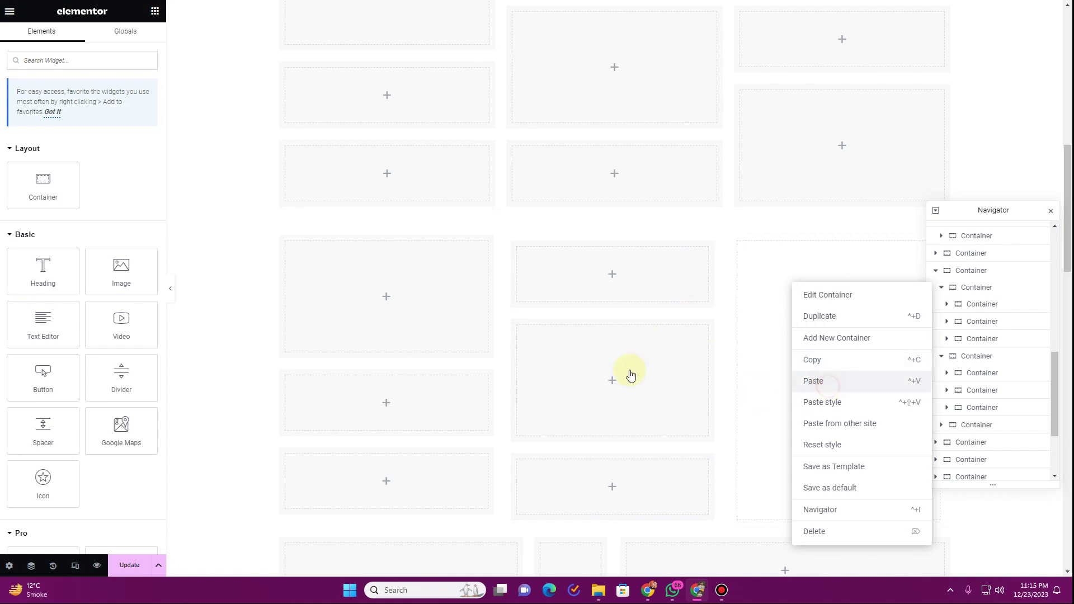
left_click(814, 381)
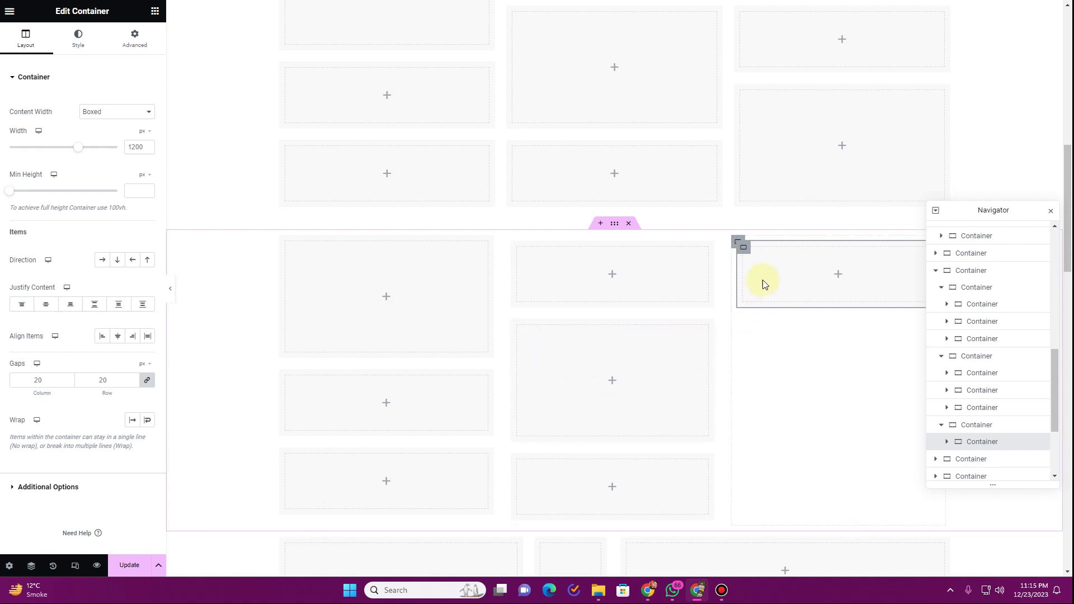
- Paste another short container into the third column and a copy of the second column's tall container below it
right_click(787, 378)
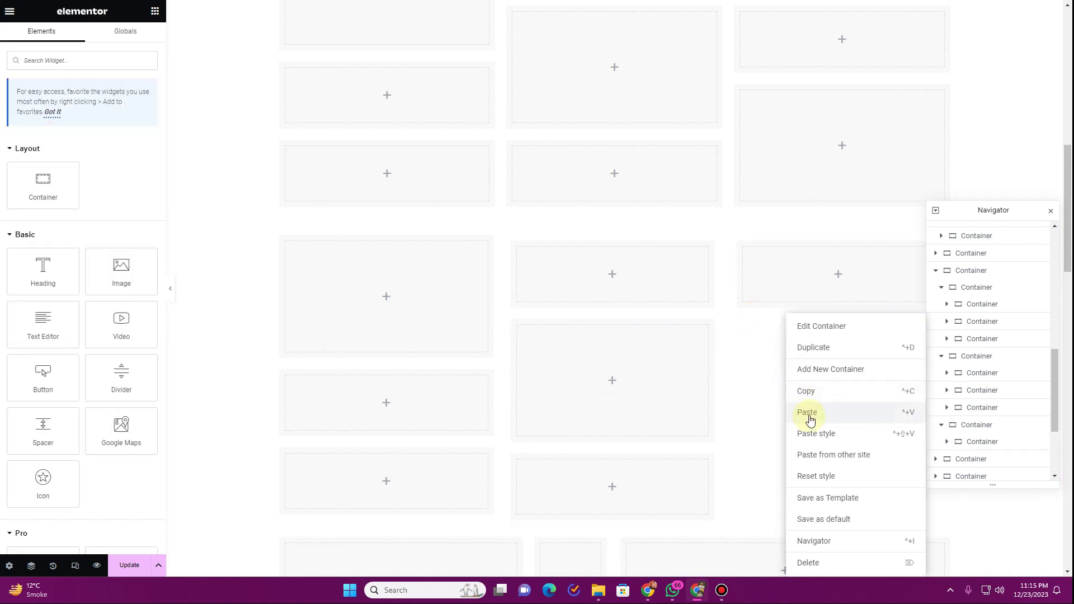
left_click(811, 419)
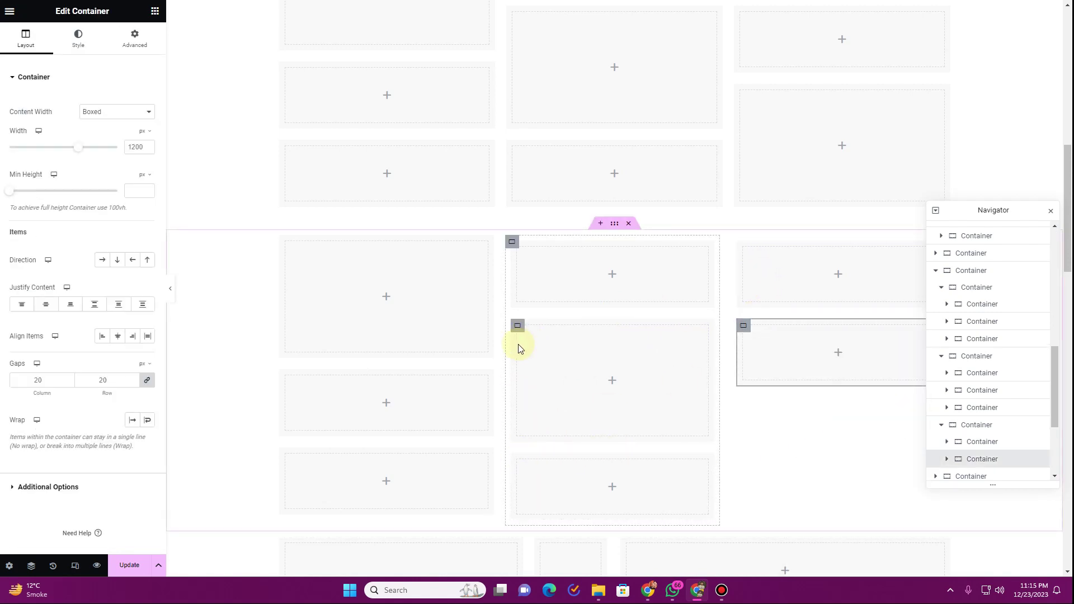
right_click(518, 329)
left_click(559, 390)
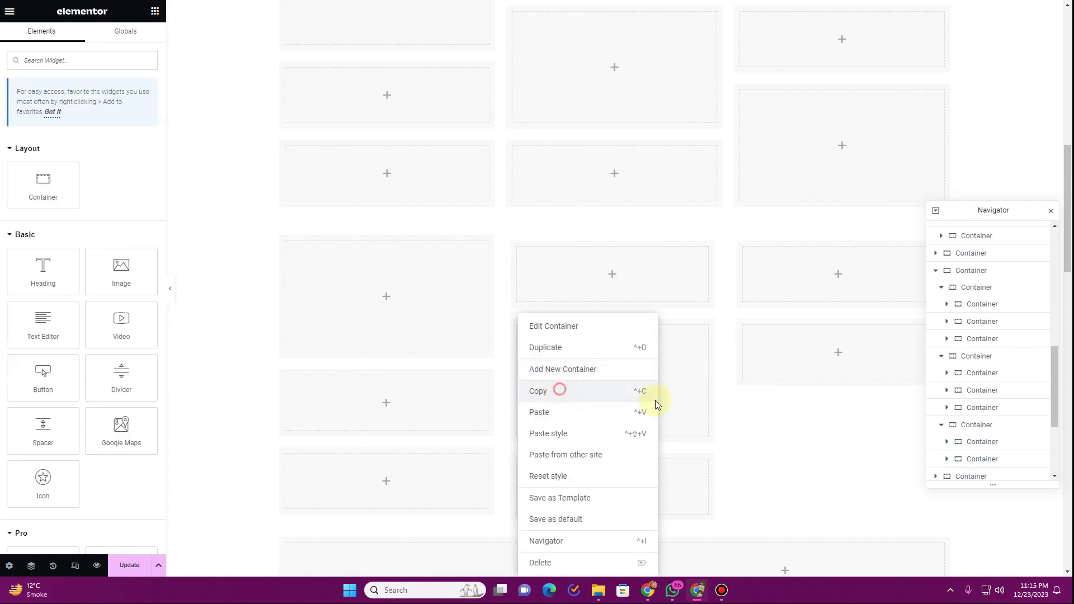
right_click(775, 408)
left_click(807, 412)
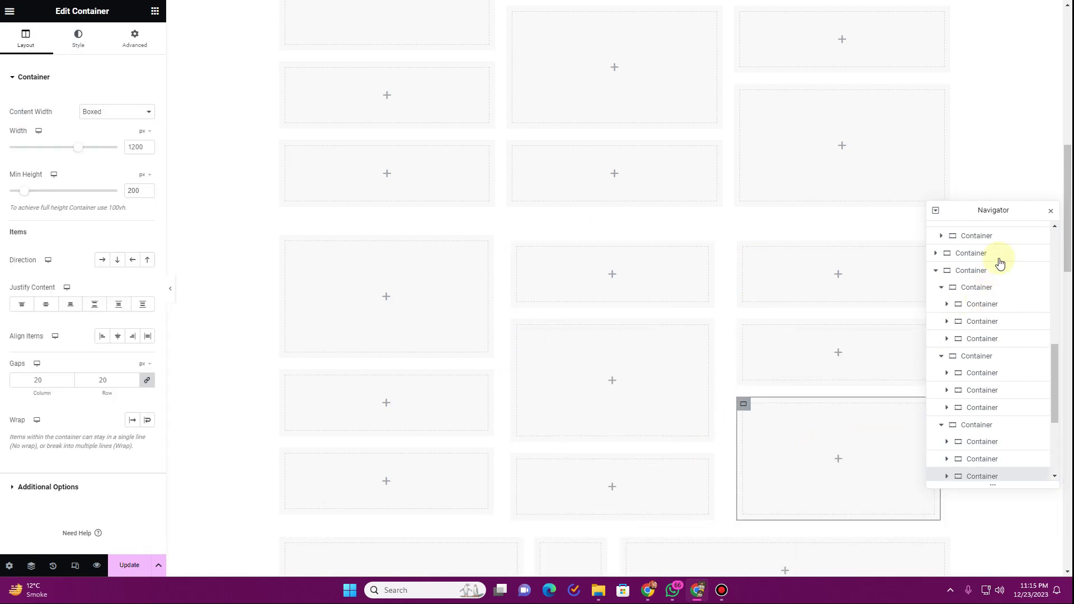
left_click(1050, 212)
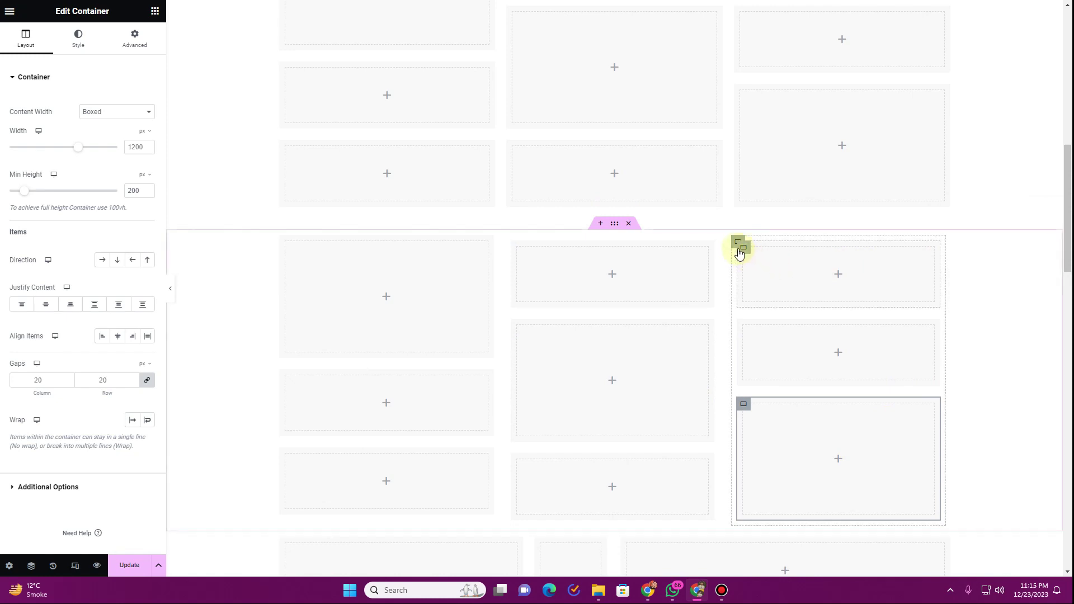
- Unlink the padding values of the third and second columns, giving each column 0 padding on all sides
left_click(736, 243)
left_click(137, 41)
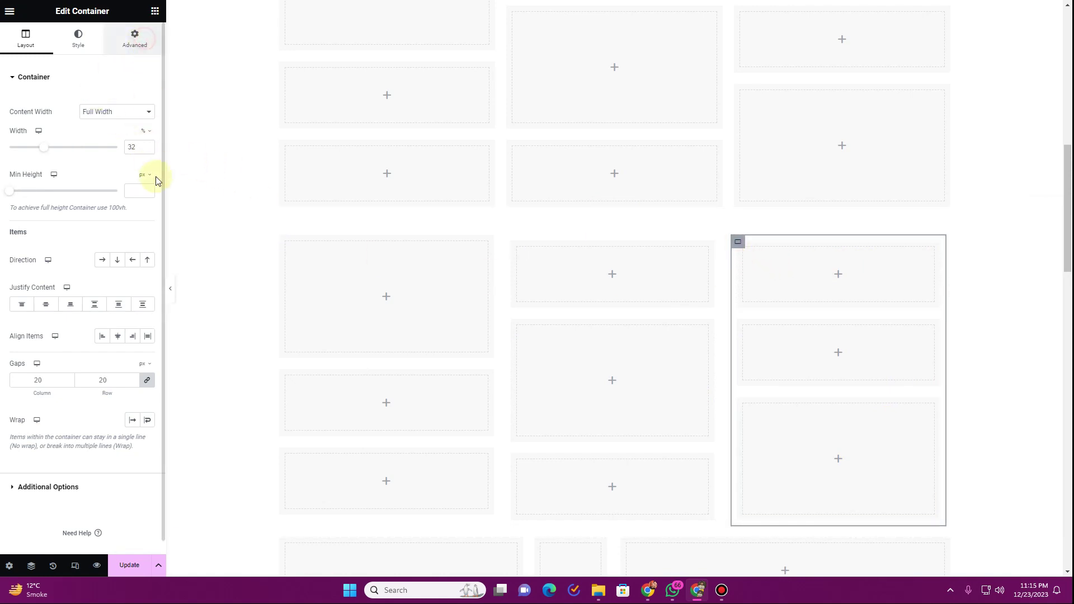
left_click(148, 159)
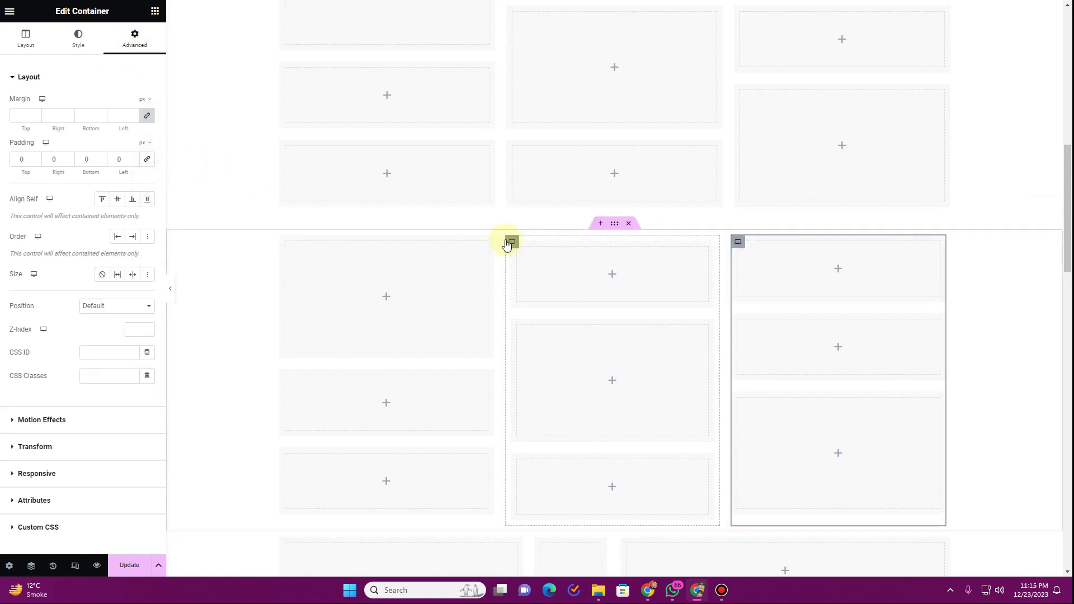
left_click(512, 242)
left_click(134, 39)
left_click(146, 159)
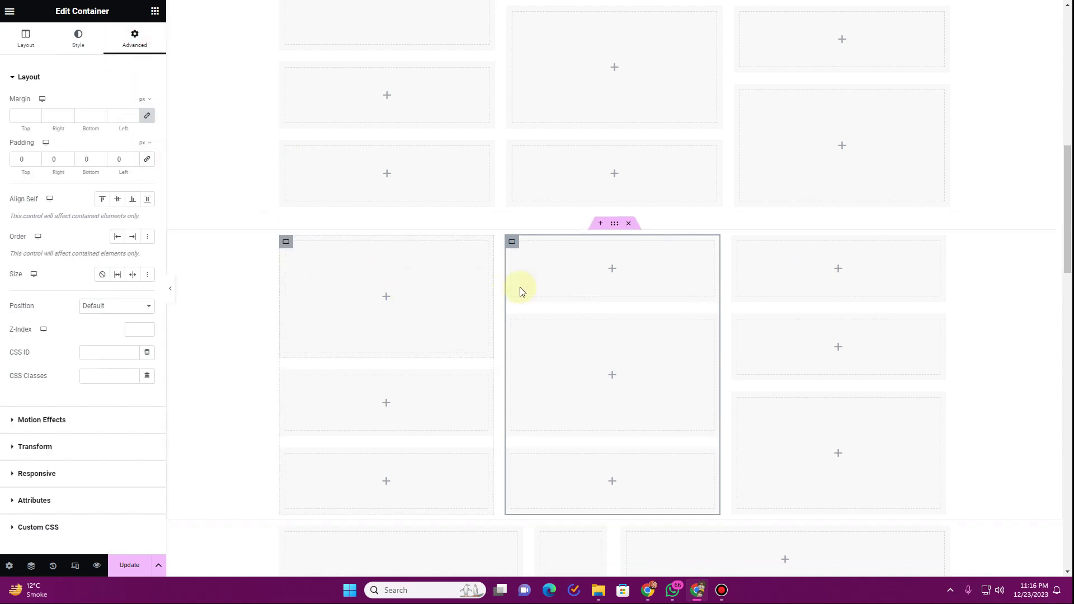
- Open an empty area for a new section directly below the rebuilt three-column grid
scroll(532, 454, "down", 3)
scroll(966, 283, "up", 1)
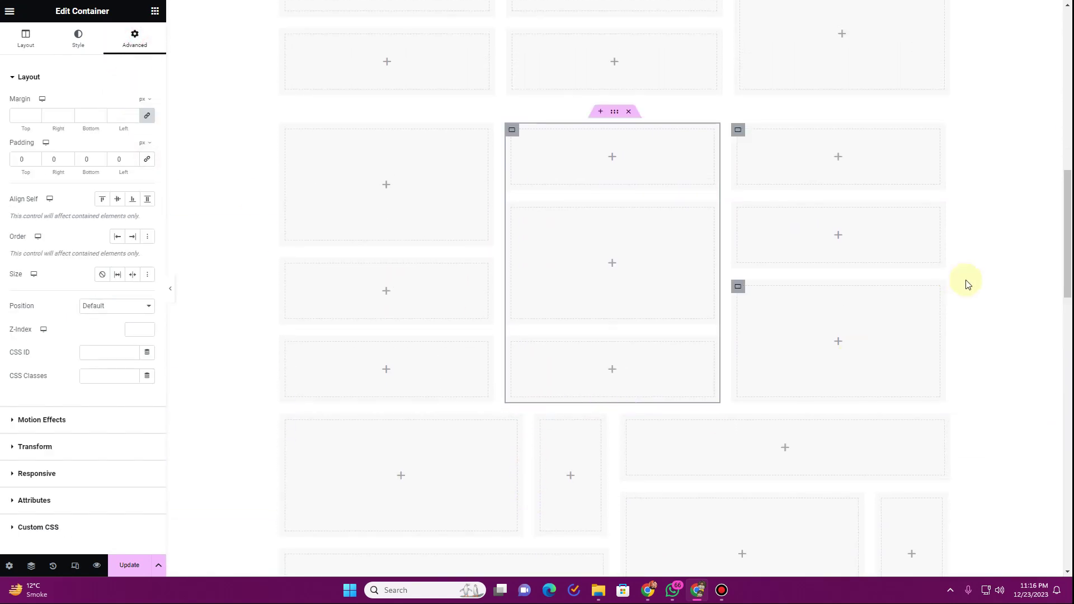
scroll(980, 332, "up", 3)
scroll(980, 332, "up", 3)
scroll(979, 331, "down", 6)
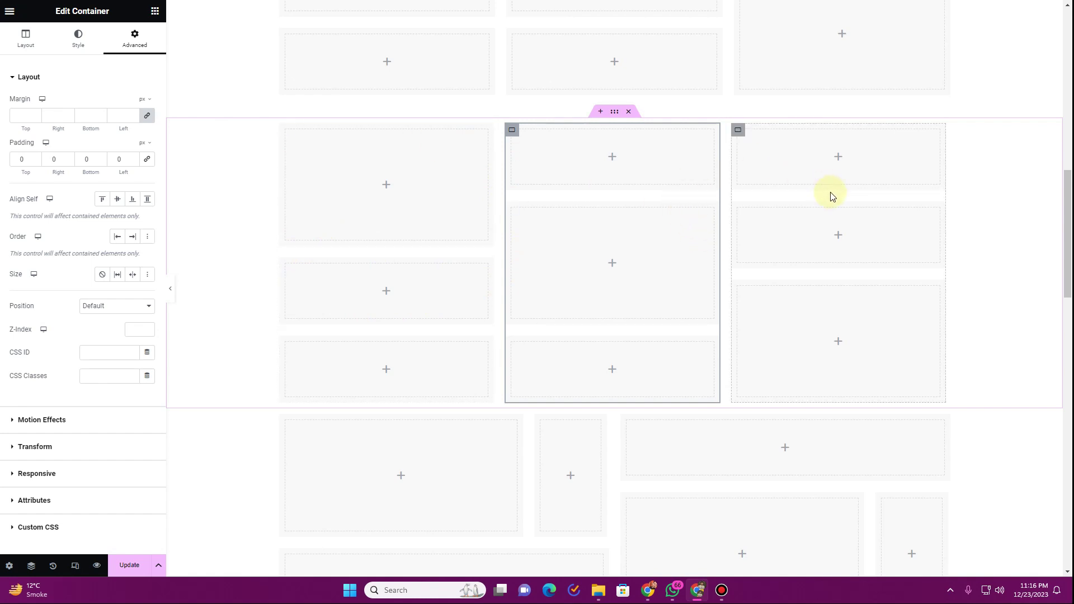
scroll(805, 229, "down", 3)
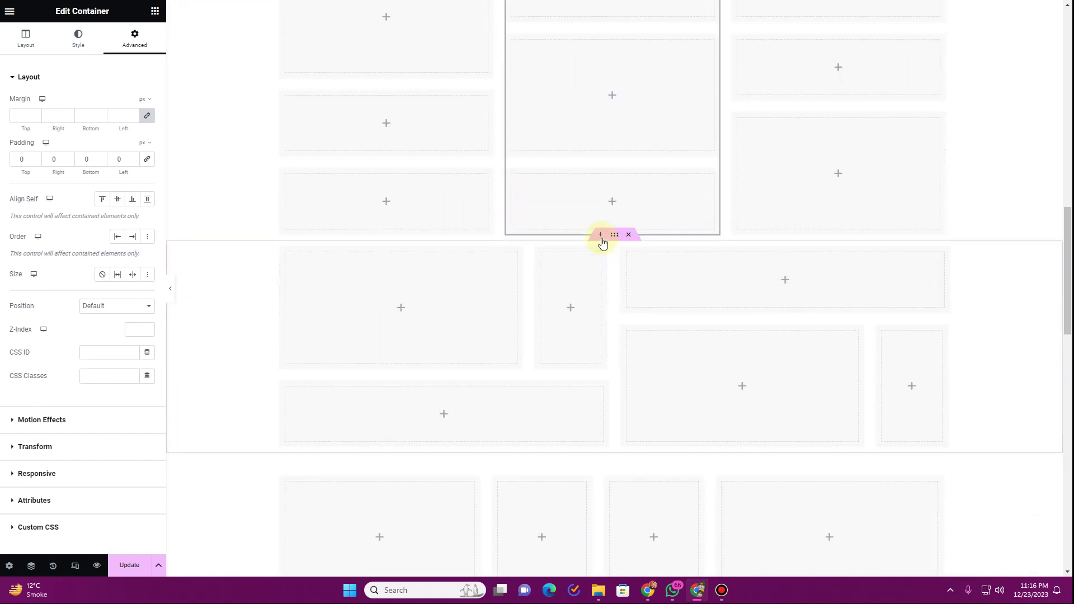
scroll(599, 240, "up", 2)
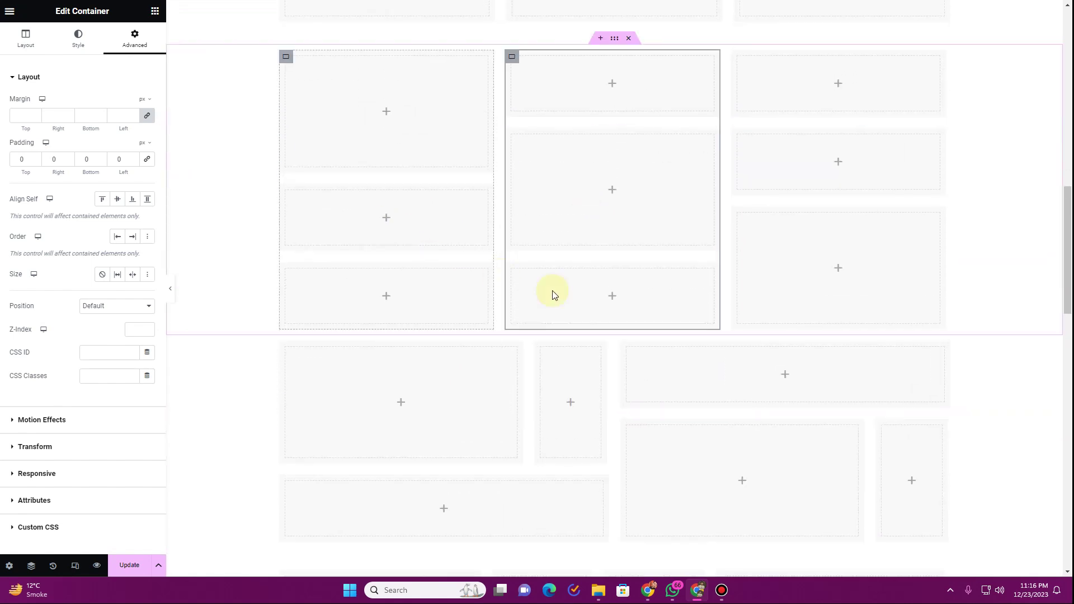
scroll(500, 278, "down", 1)
left_click(599, 293)
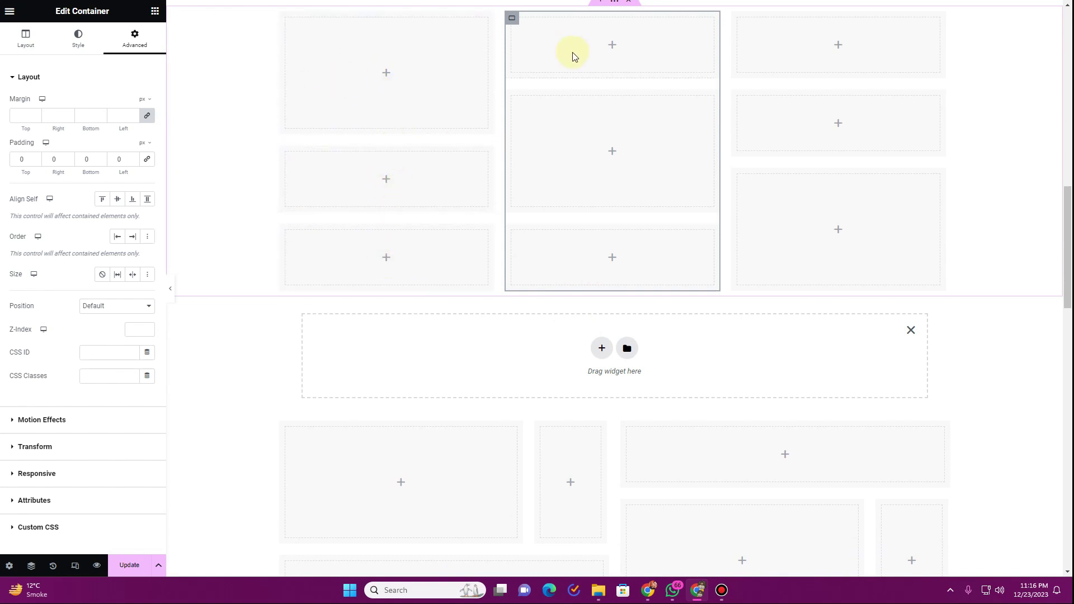
- Examine the rebuilt grid's container hierarchy, from the parent container through its columns to the first column's nested containers
scroll(564, 140, "up", 2)
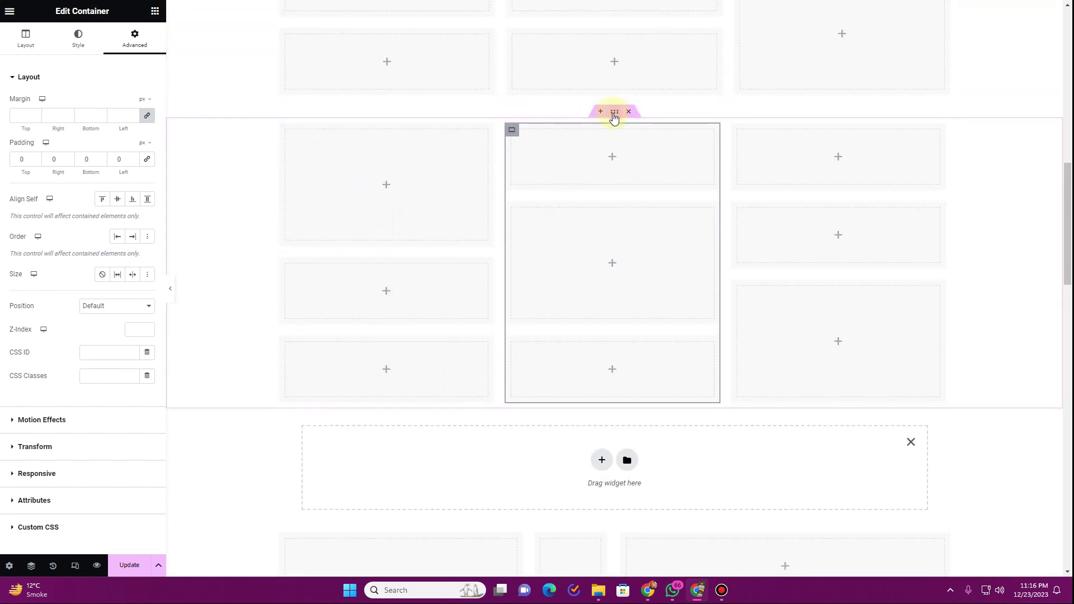
left_click(31, 566)
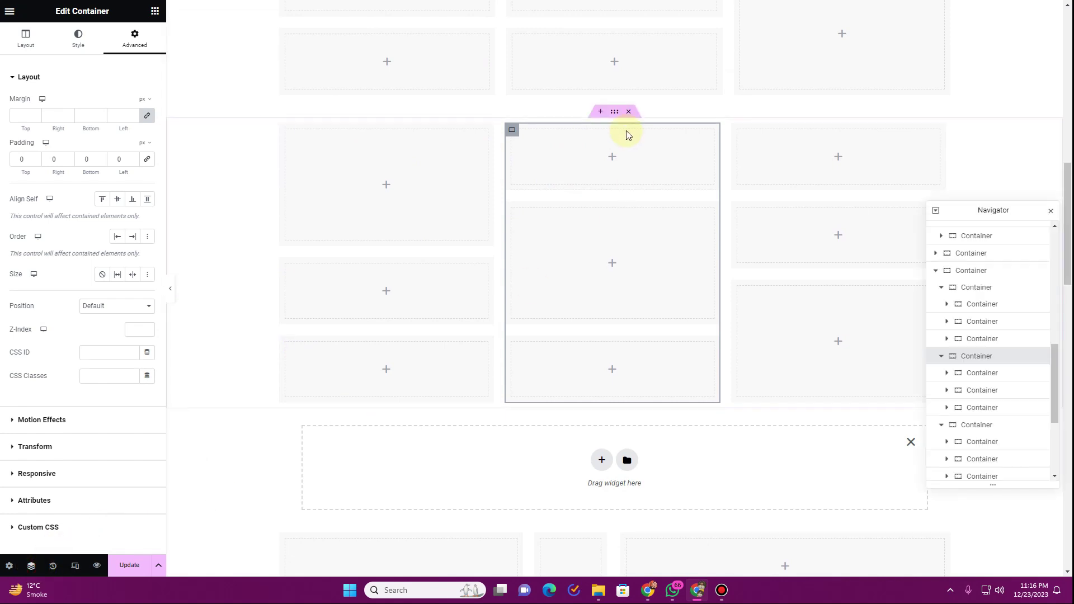
left_click(970, 271)
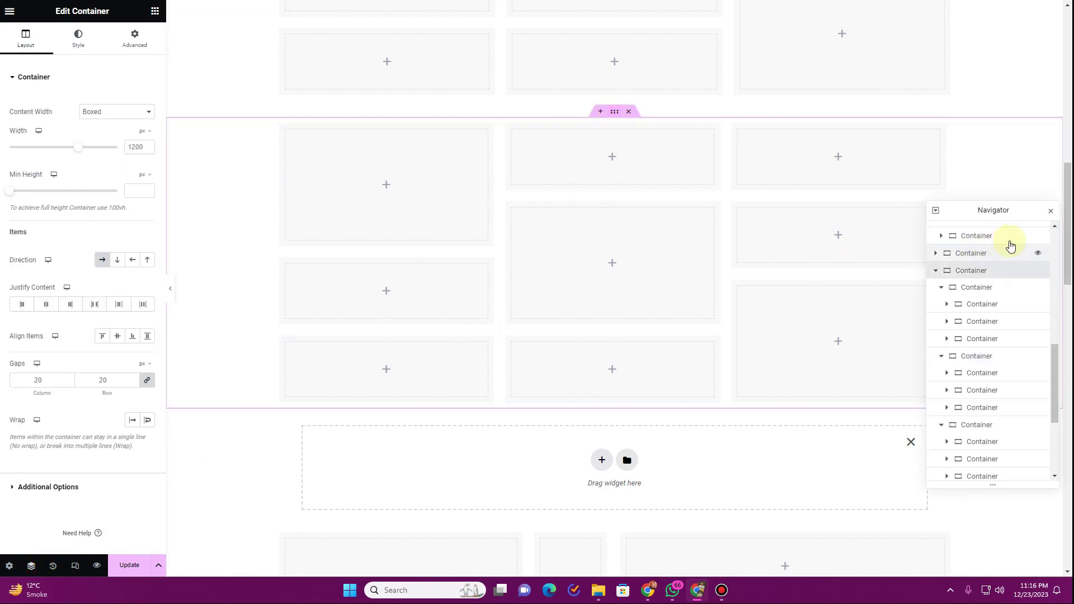
left_click(973, 290)
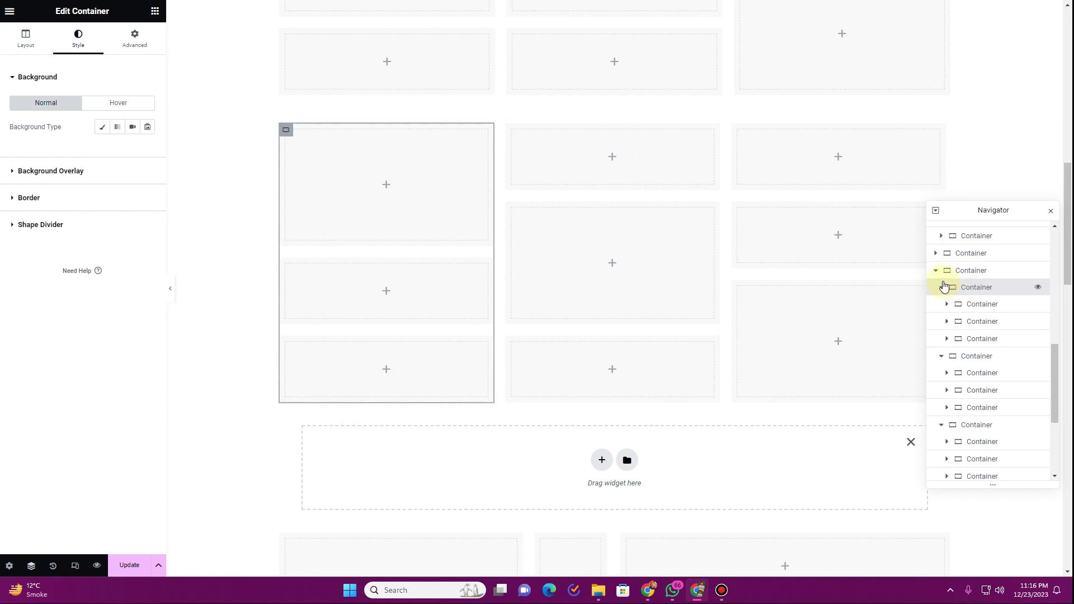
left_click(942, 288)
left_click(941, 305)
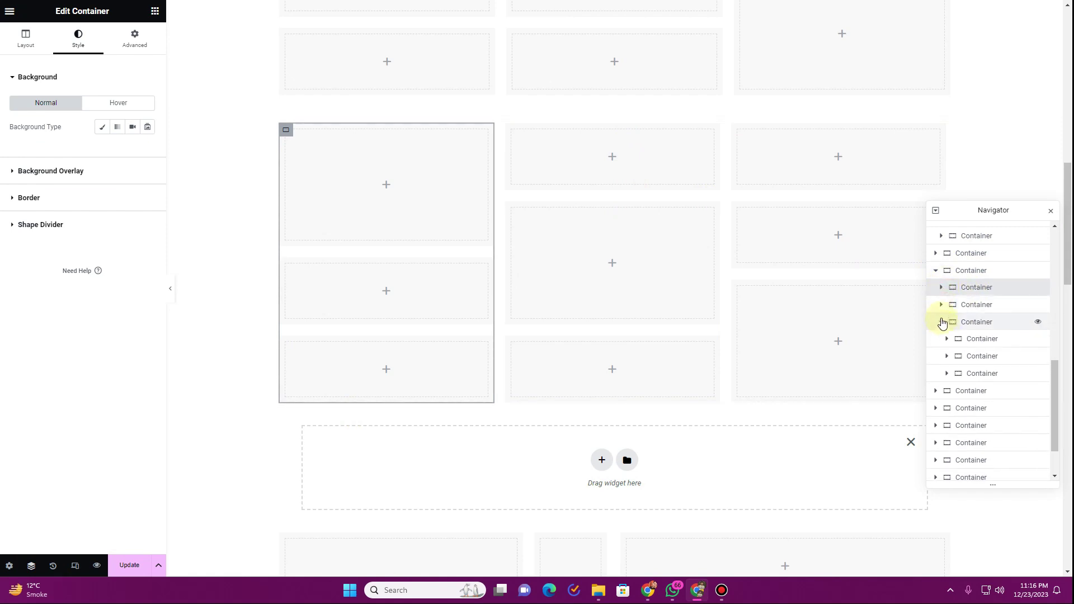
left_click(942, 323)
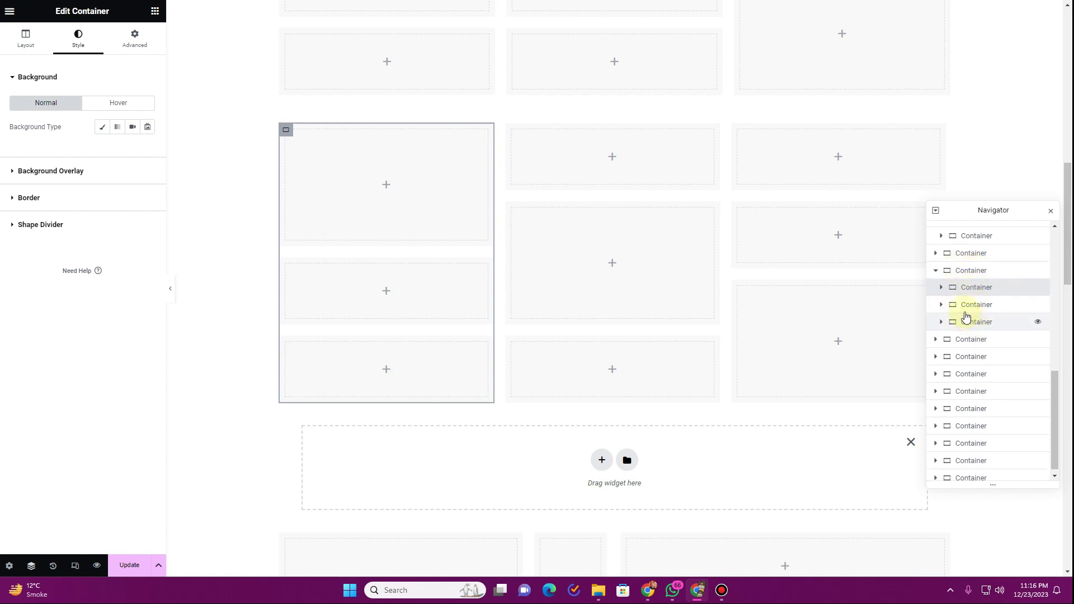
left_click(942, 288)
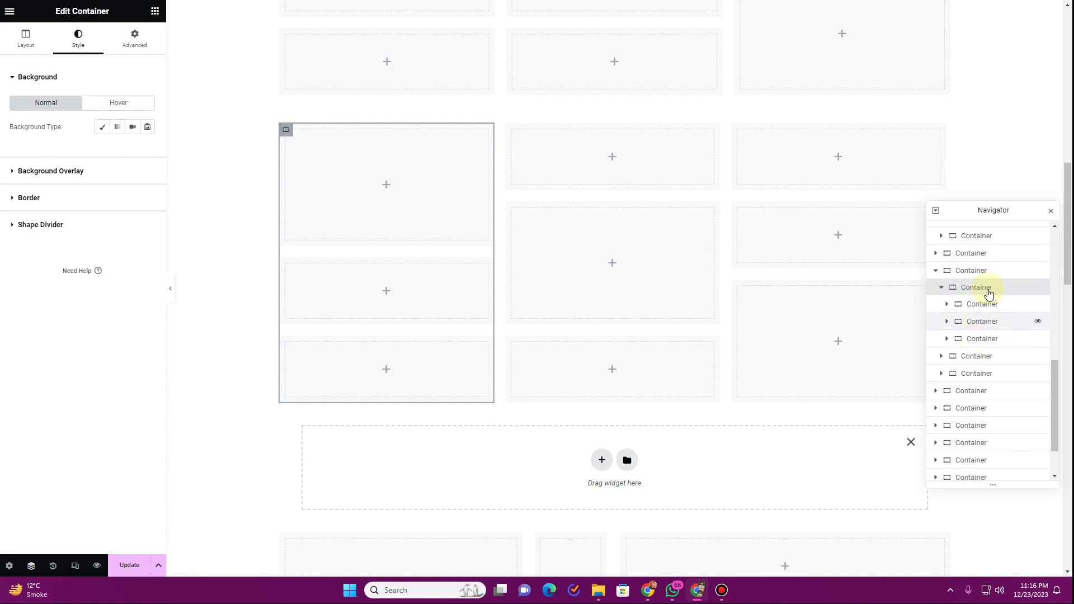
left_click(1049, 212)
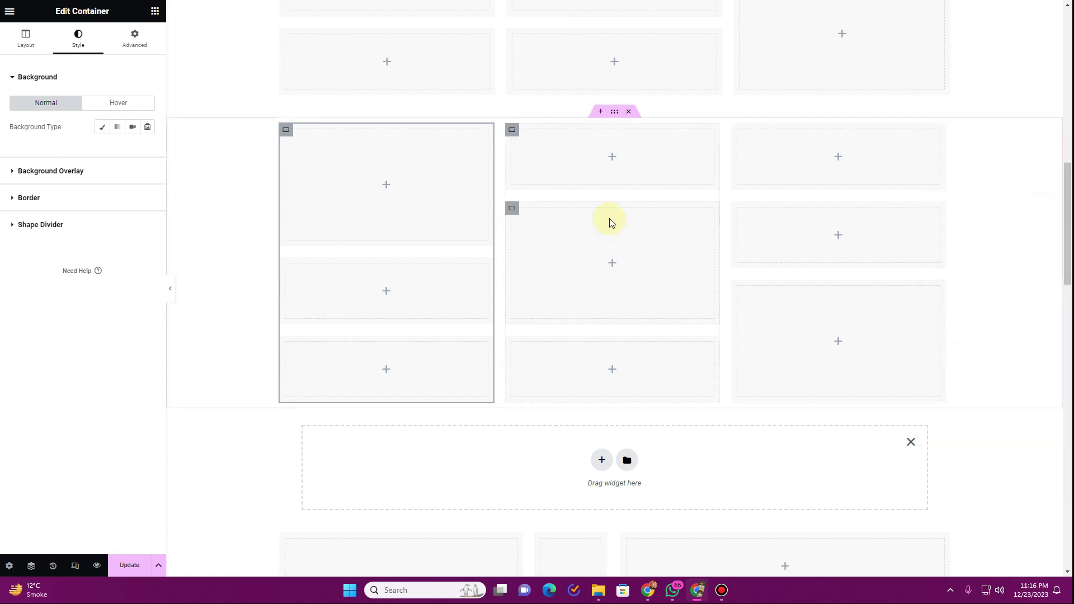
- Delete all three grey containers nested in the first column of the rebuilt grid
left_click(31, 566)
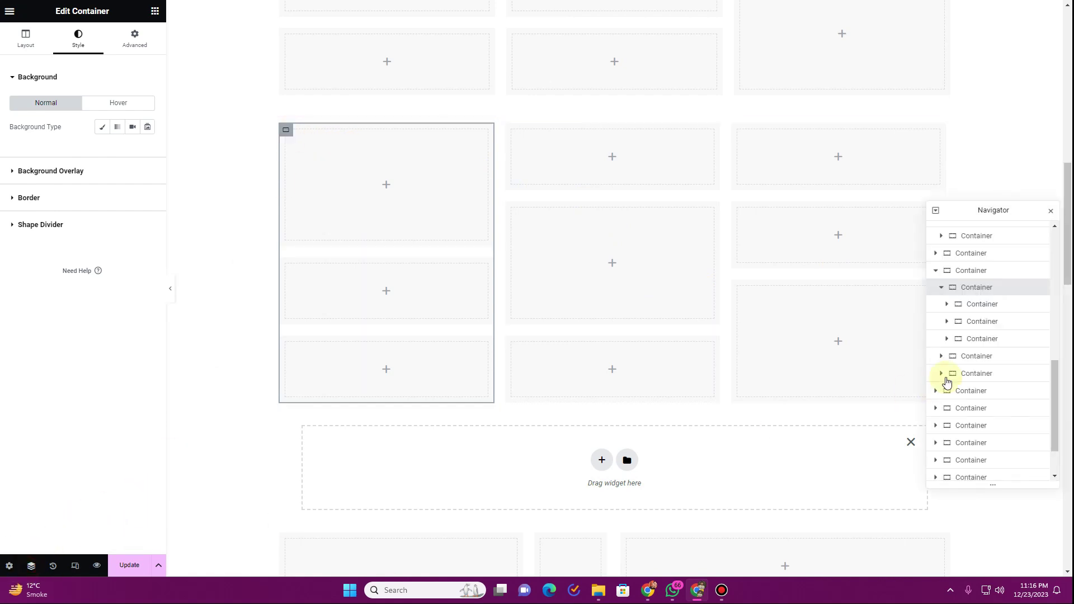
left_click(980, 309)
right_click(980, 312)
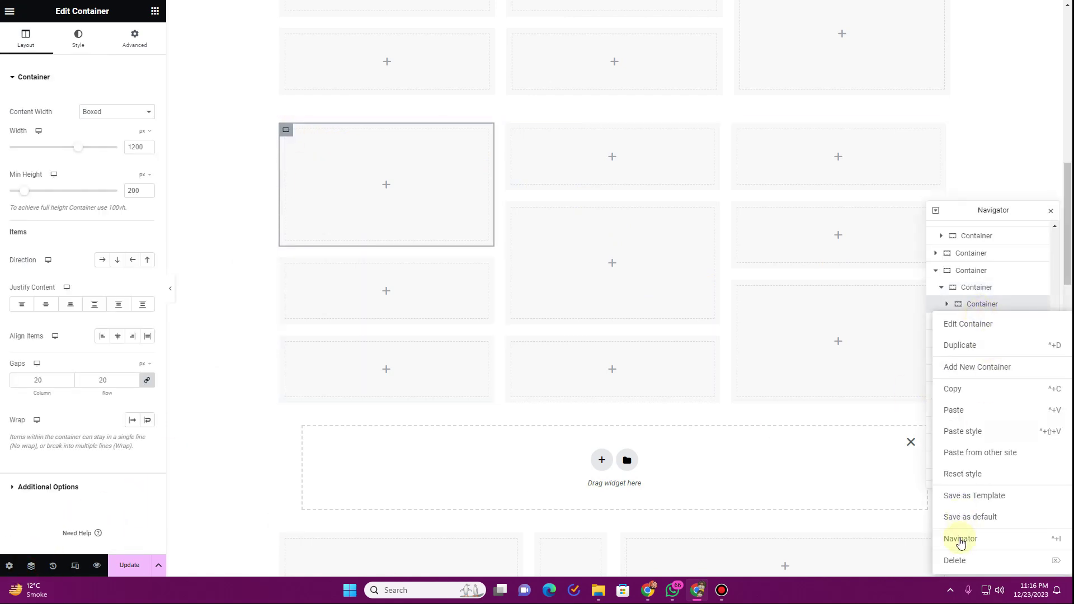
left_click(962, 559)
right_click(972, 307)
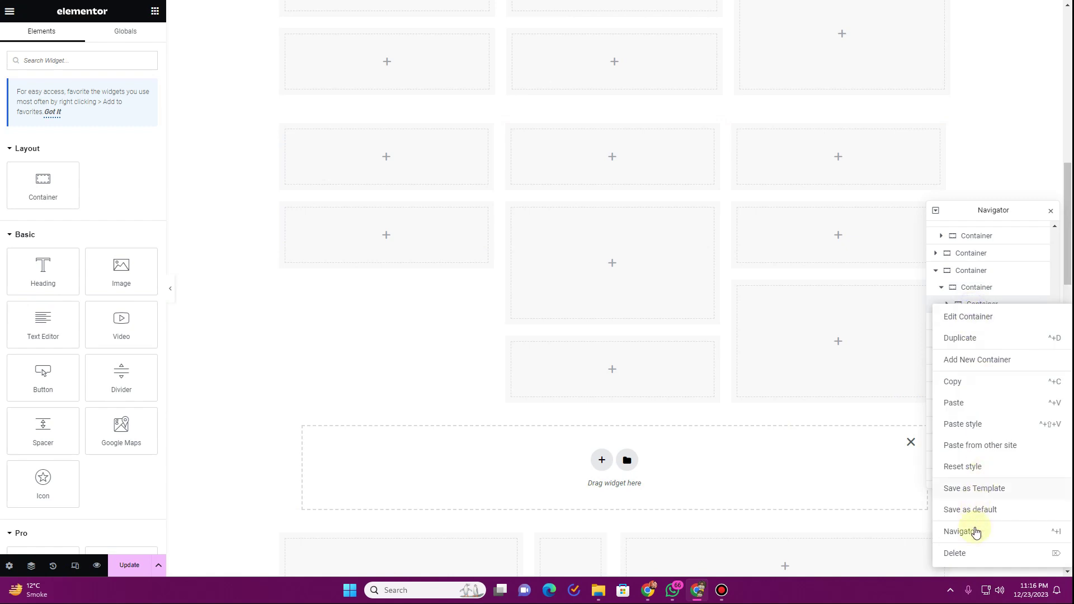
left_click(973, 550)
right_click(977, 305)
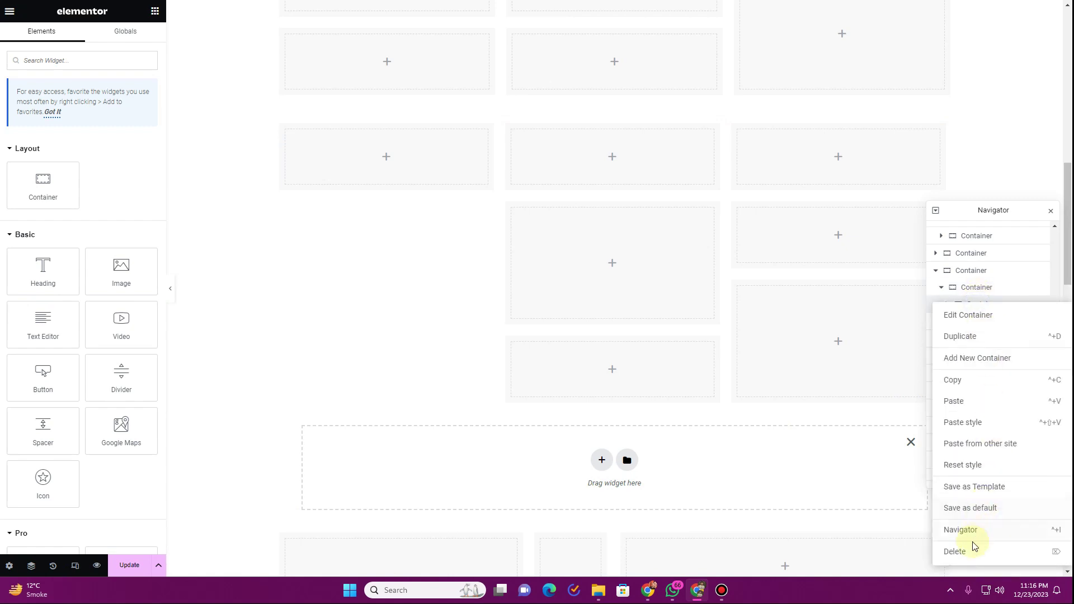
left_click(972, 549)
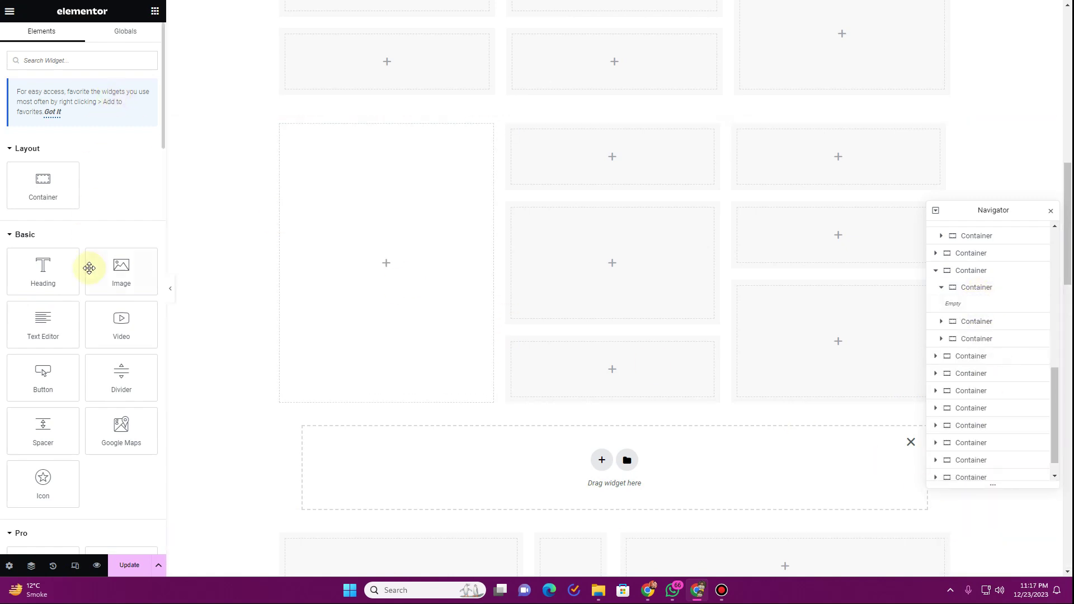
- Add a Heading widget to the emptied first column and compare it with the first column of the grid above
left_click_drag(48, 271, 390, 273)
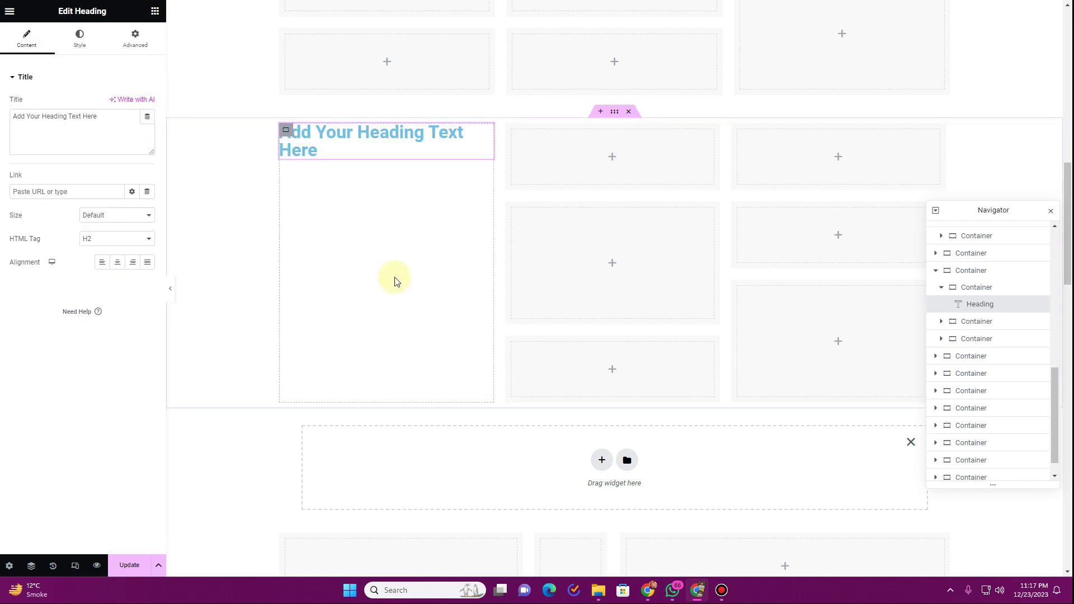
scroll(392, 276, "up", 2)
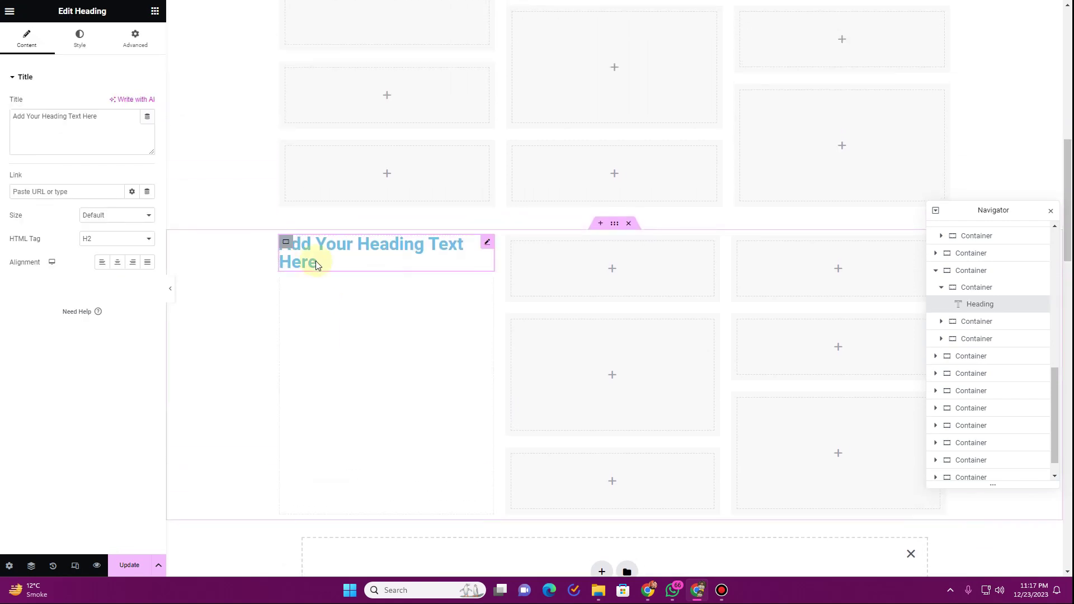
scroll(314, 264, "up", 3)
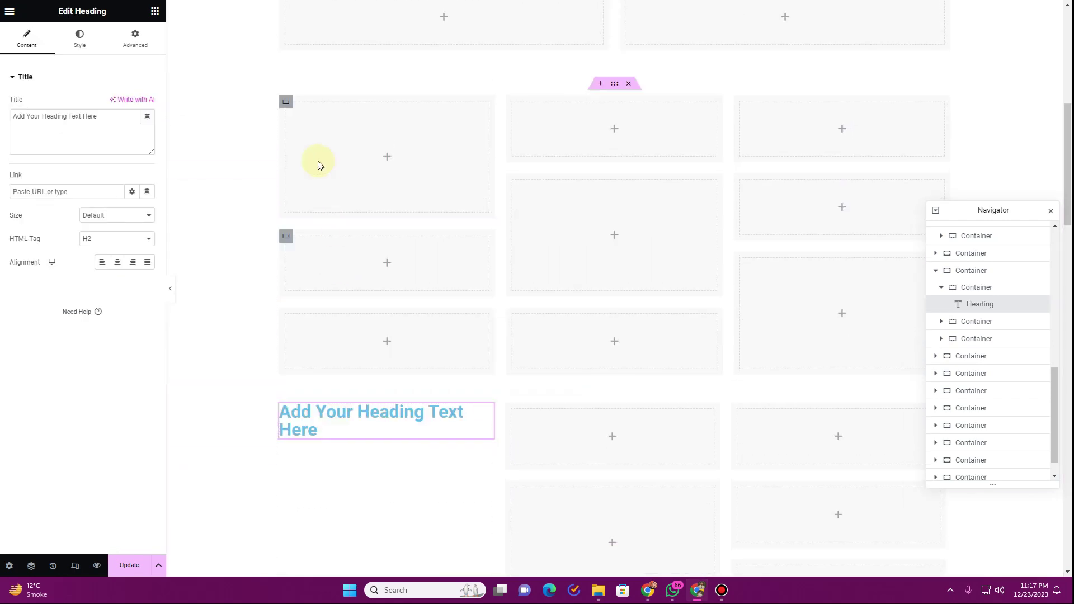
left_click(293, 109)
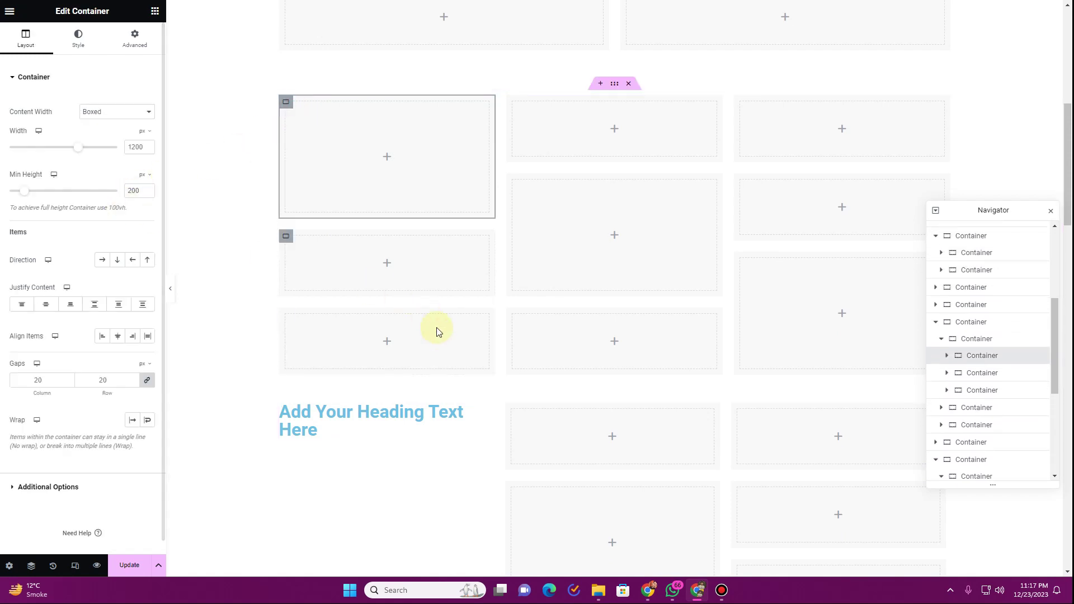
scroll(370, 316, "down", 3)
- Set the new heading's text color to the Secondary global color
left_click(324, 263)
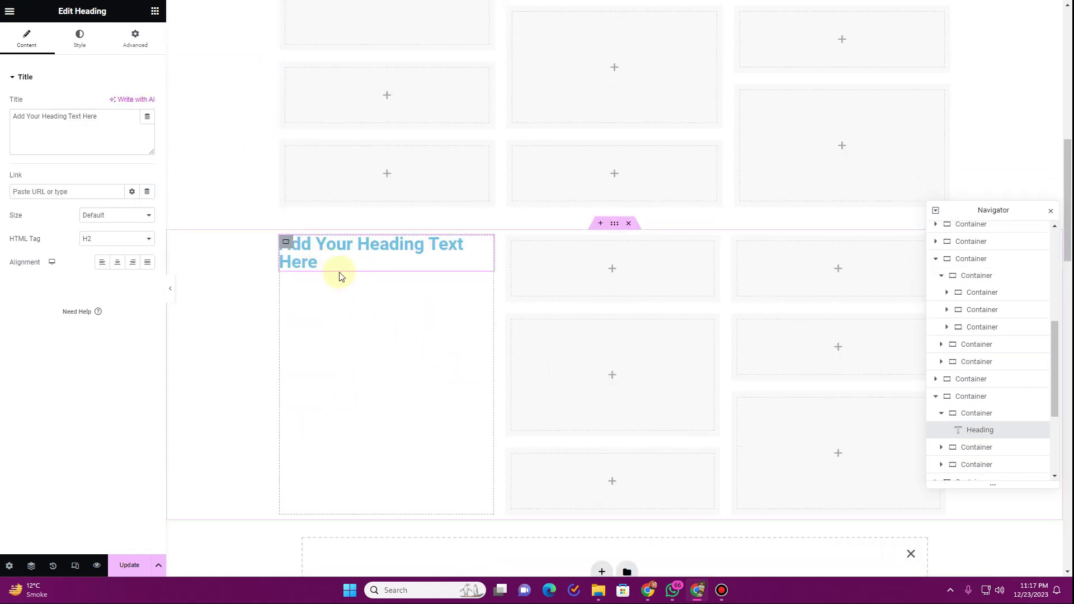
left_click(79, 38)
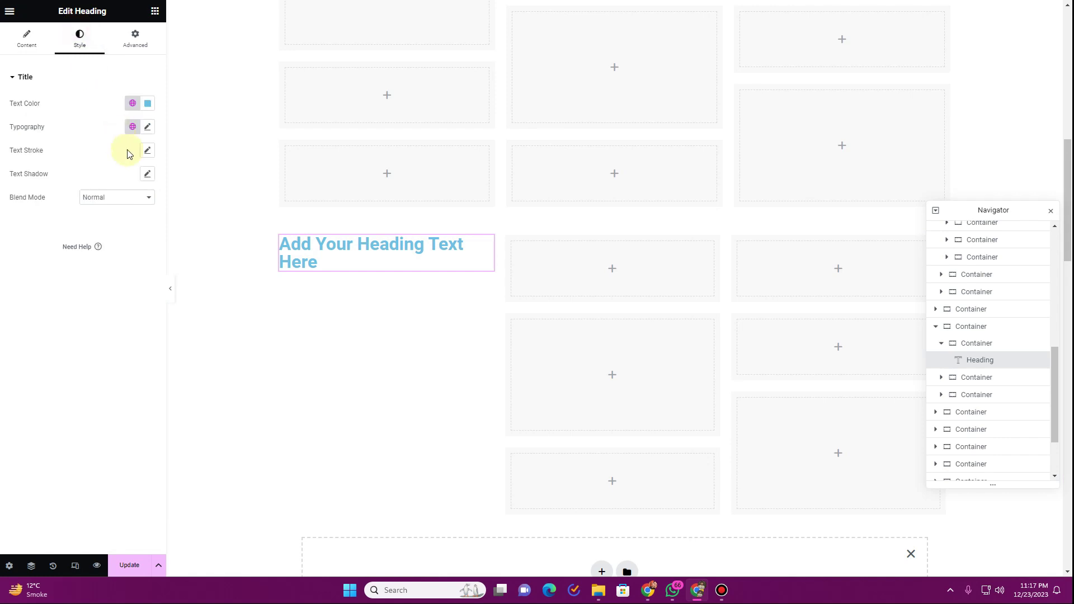
left_click(132, 105)
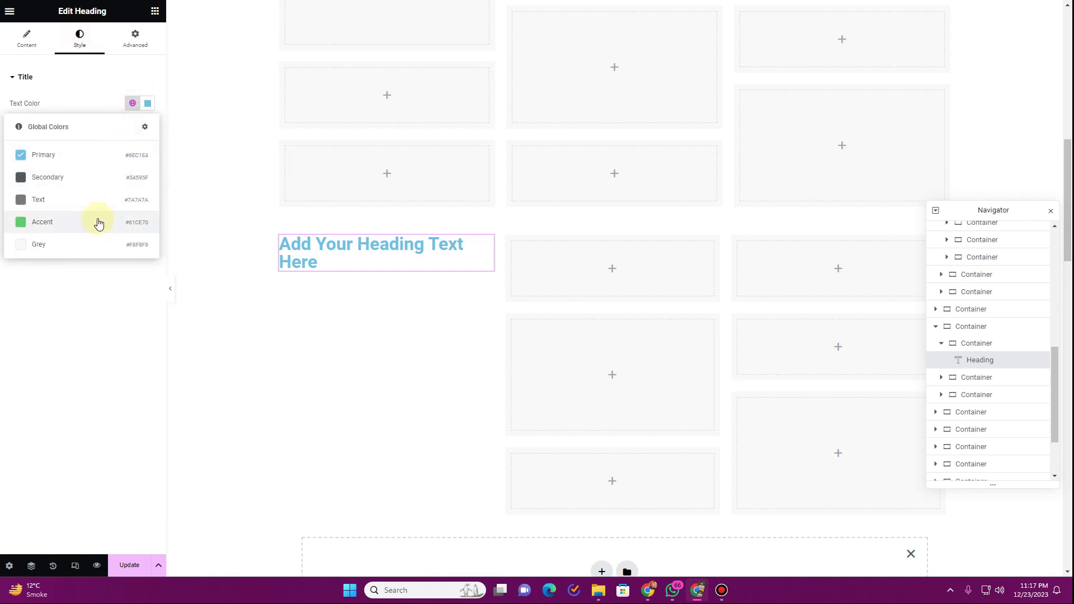
left_click(97, 180)
- Give the new heading in the first column a classic background in the Grey global color
left_click(155, 42)
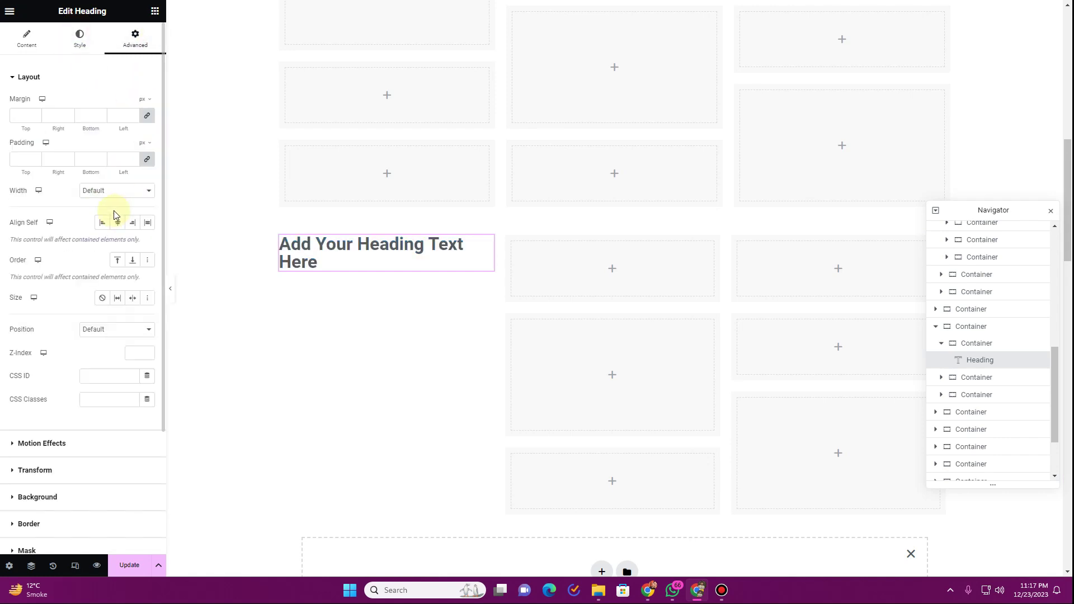
scroll(101, 313, "down", 3)
left_click(57, 339)
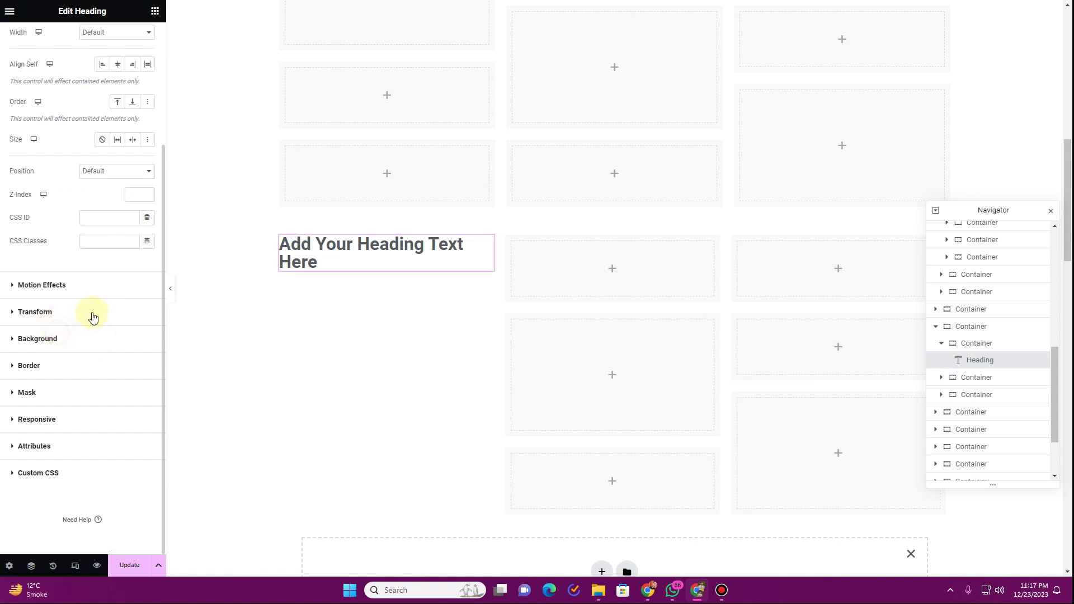
left_click(133, 206)
left_click(132, 234)
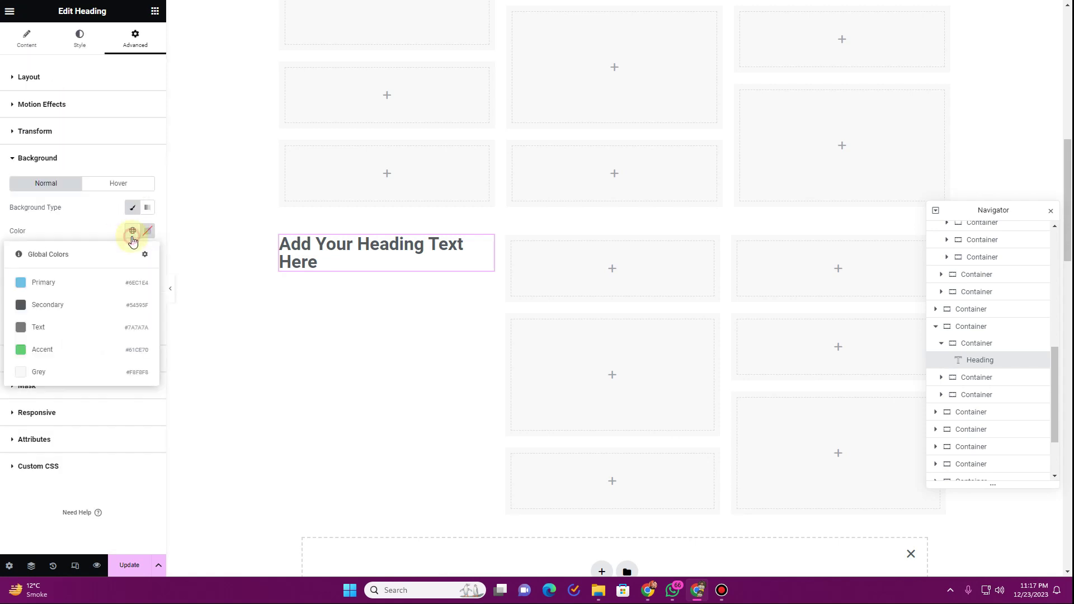
left_click(80, 368)
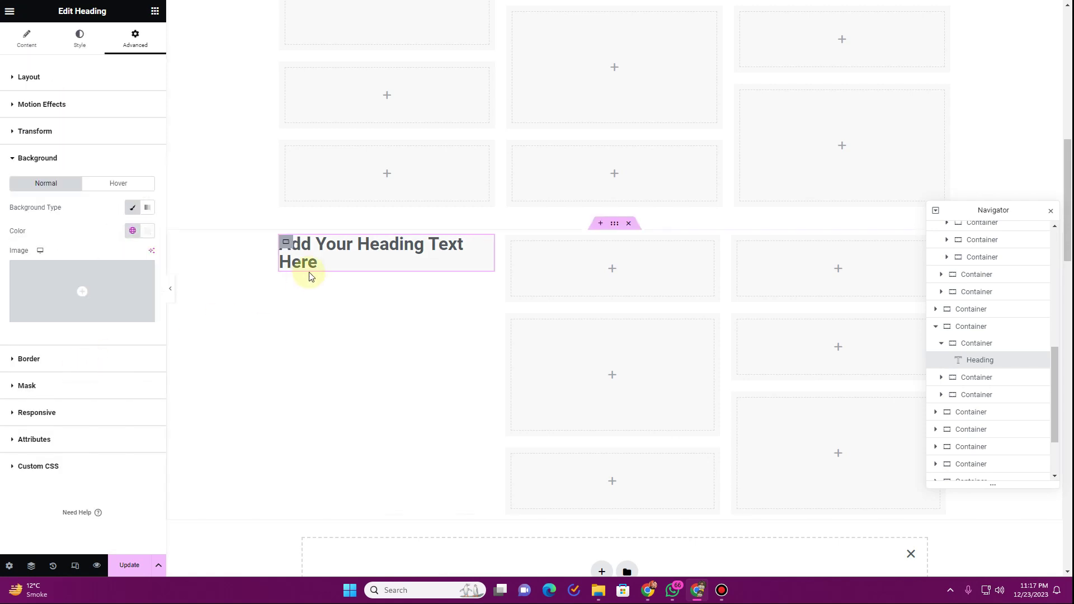
- Set the heading's padding to 20 px on all four sides
left_click(72, 83)
left_click(22, 163)
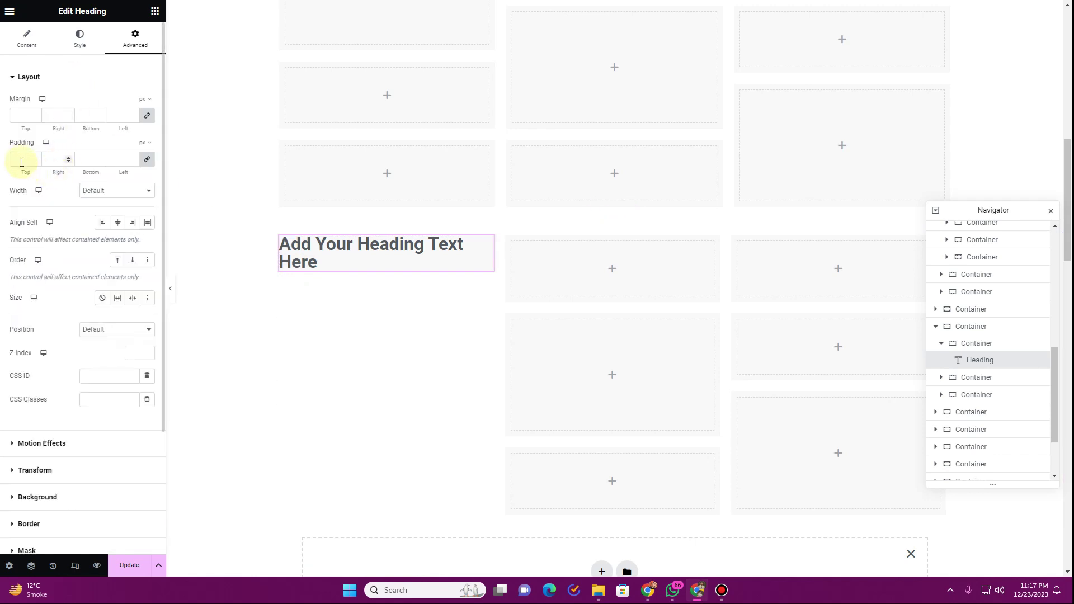
type("20")
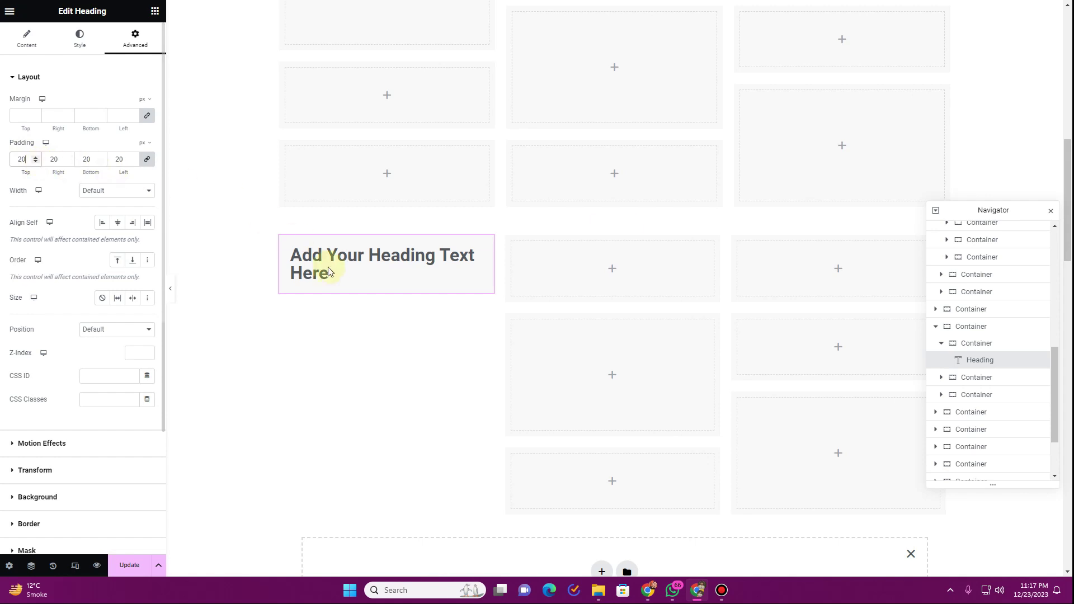
scroll(338, 285, "up", 3)
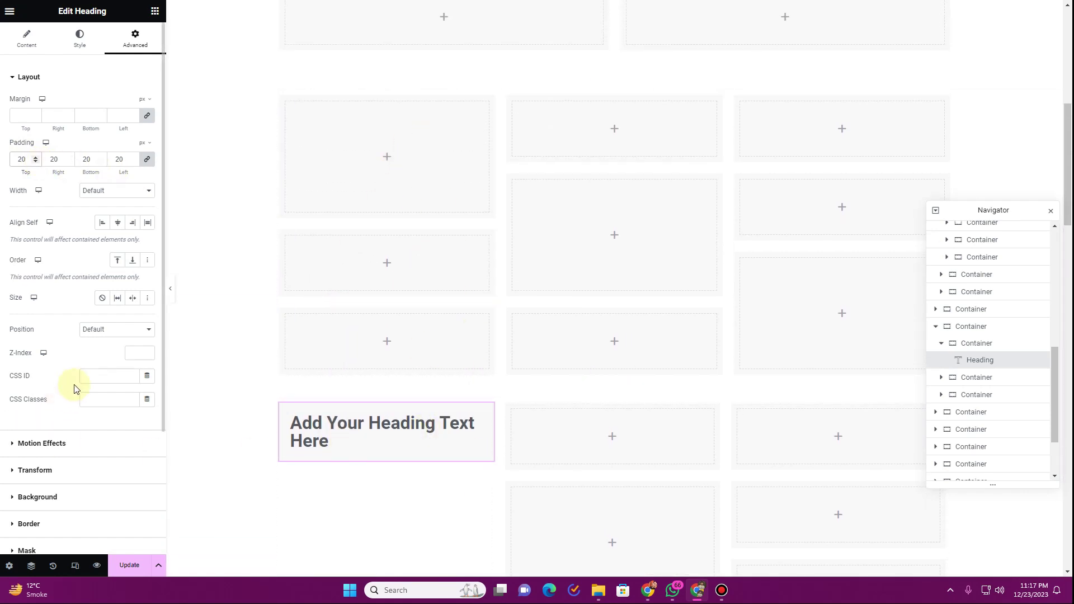
- Add custom CSS to the heading with a selector rule that sets min-height to 200px
scroll(75, 389, "down", 3)
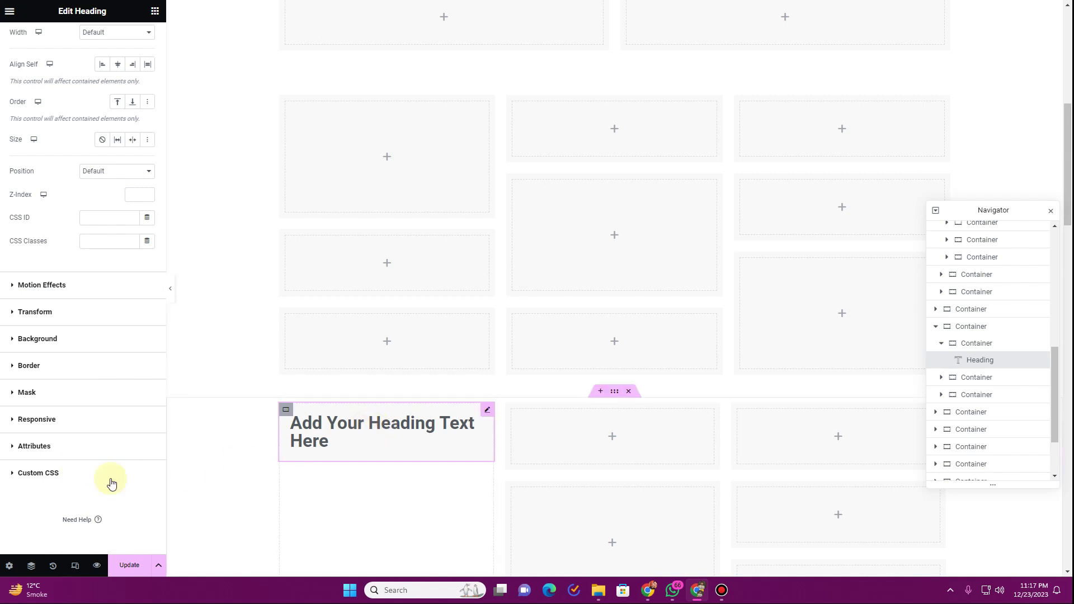
left_click(73, 478)
left_click(50, 333)
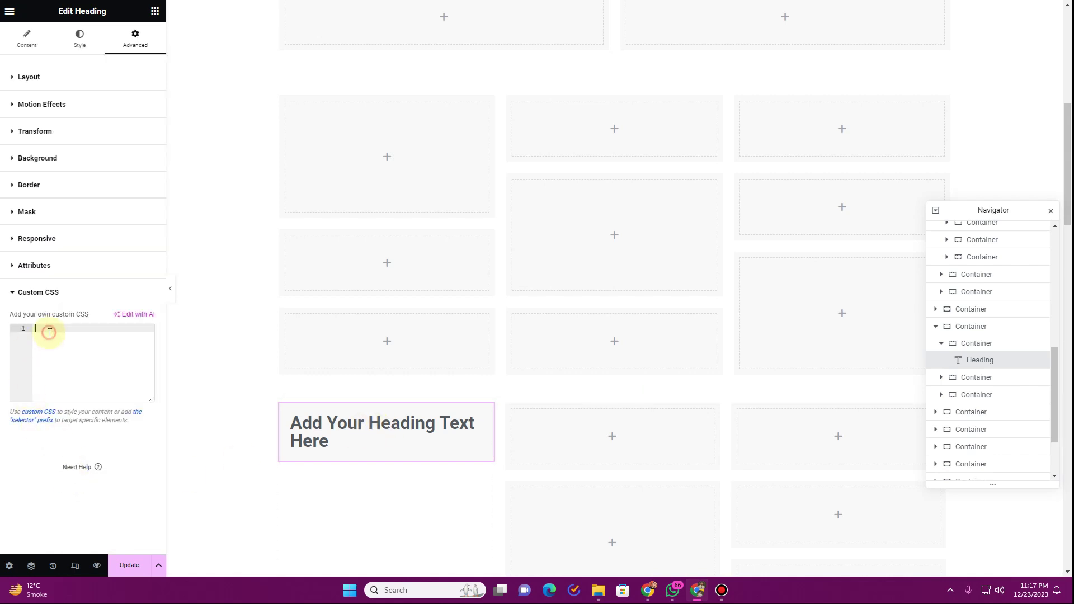
type("selector {")
key("Return")
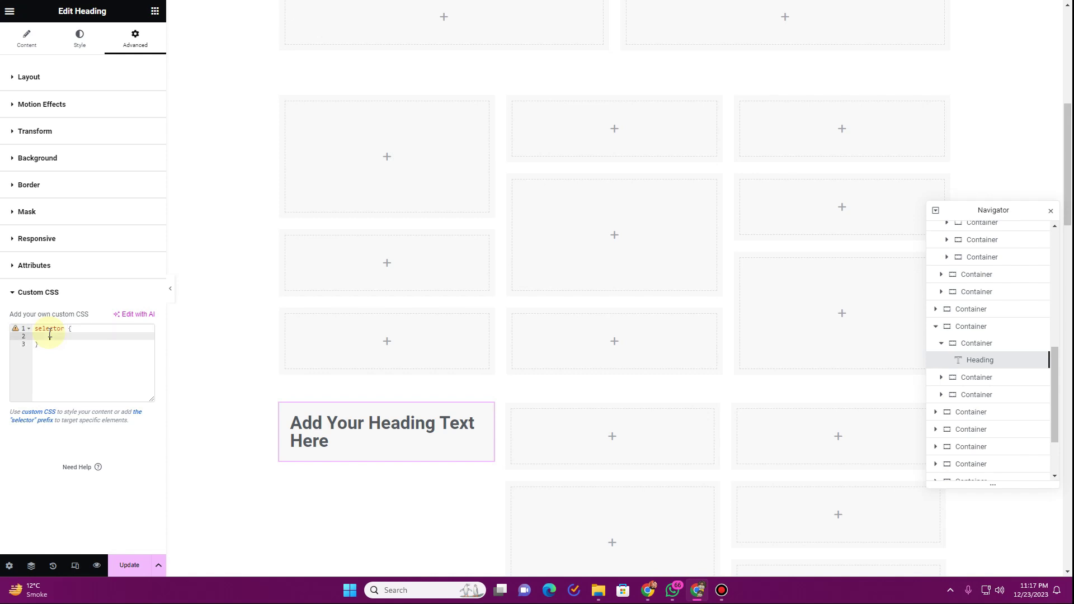
type("min")
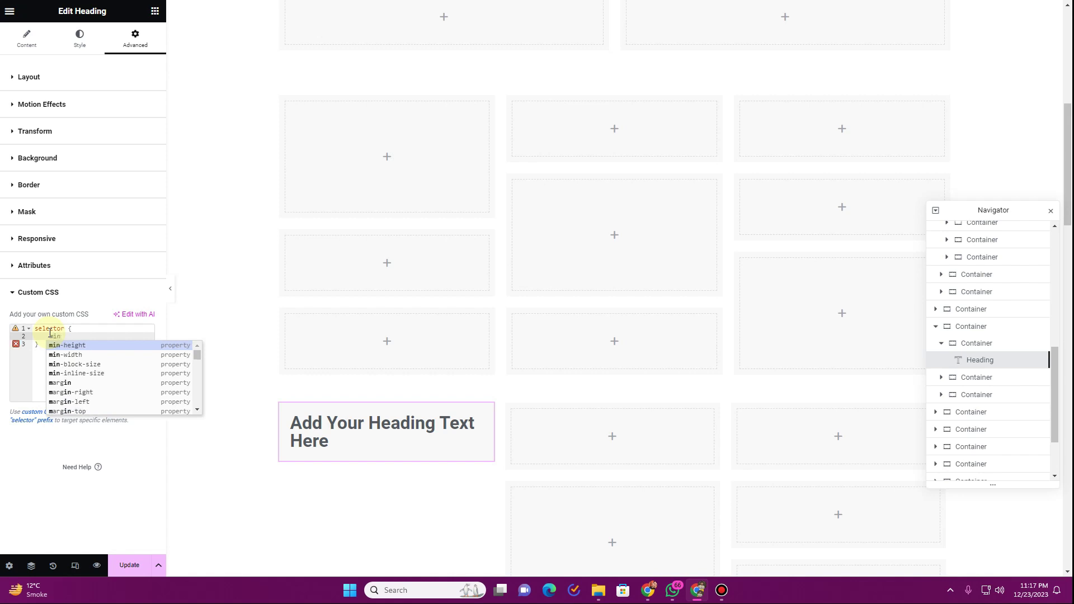
key("Return")
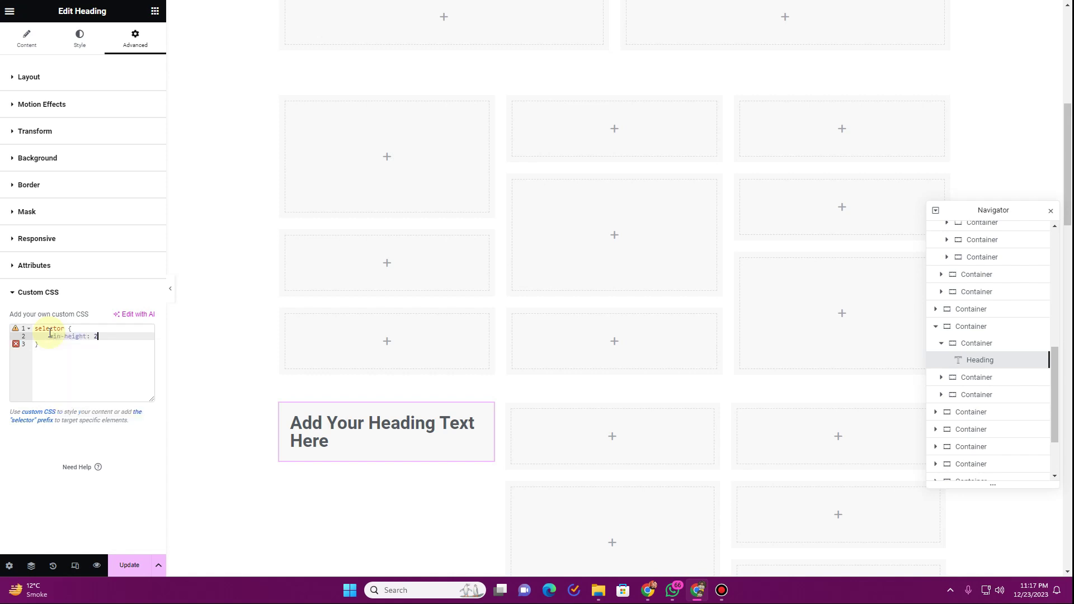
type("x;")
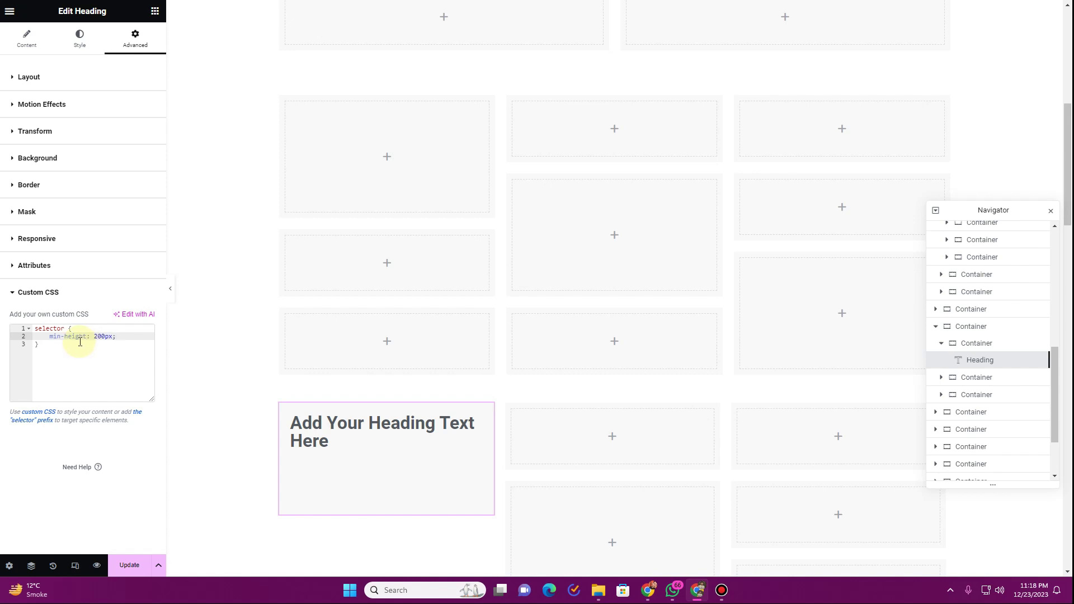
- Compare the heading with the grid above and duplicate it within the first column
scroll(378, 408, "down", 3)
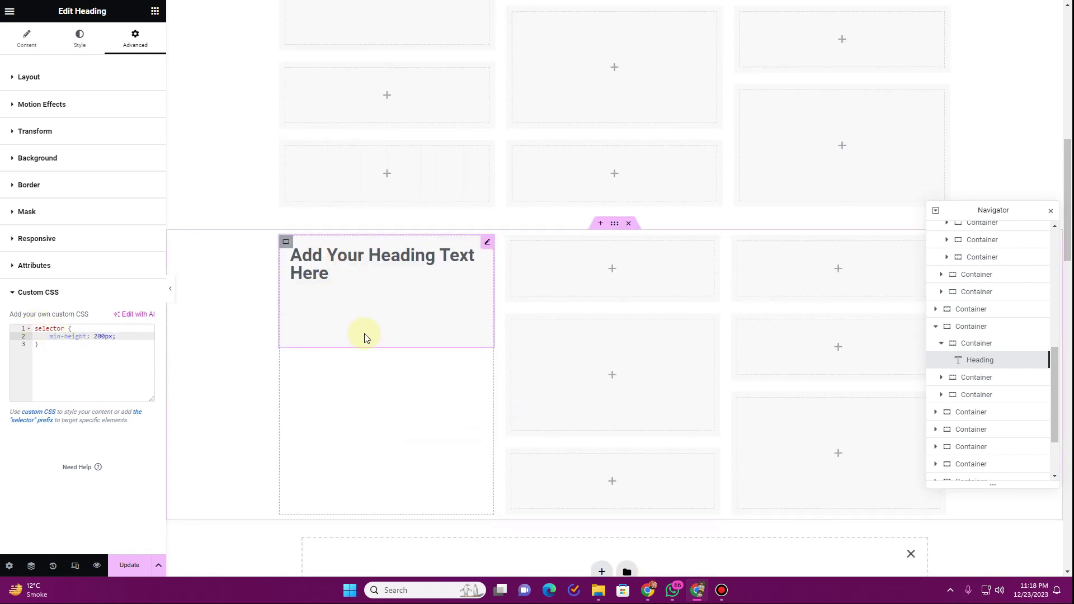
scroll(364, 335, "up", 2)
scroll(367, 336, "down", 2)
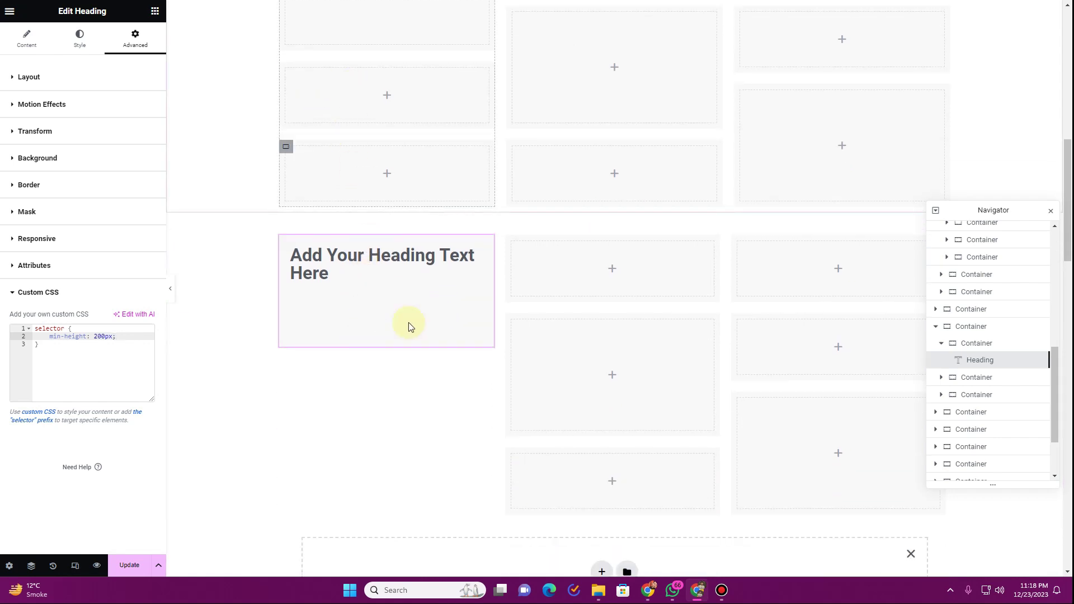
right_click(487, 247)
left_click(503, 277)
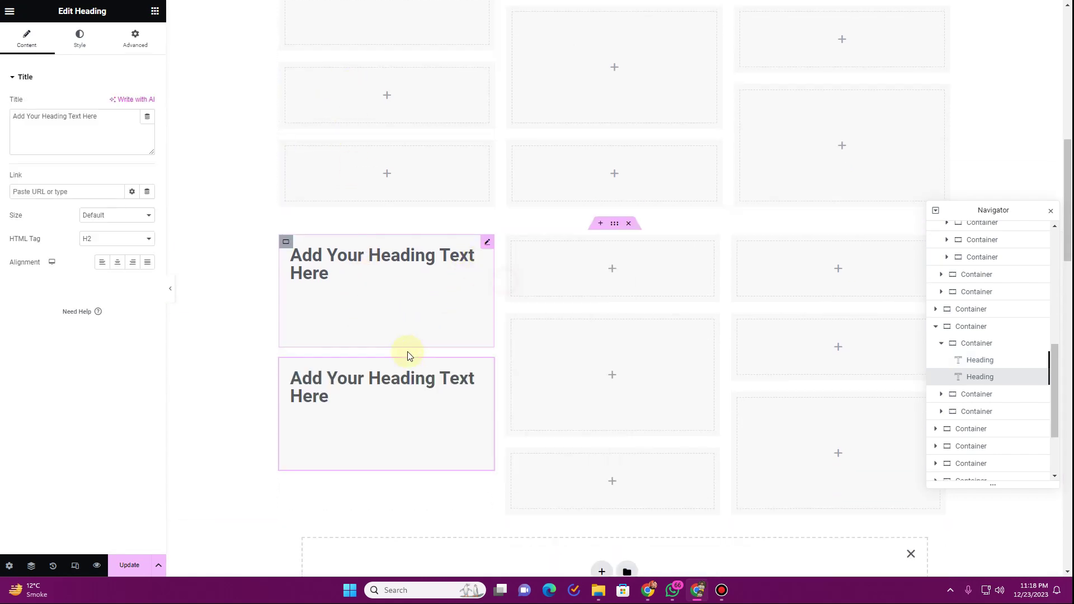
- Change the min-height in the duplicated heading's custom CSS to 100px
left_click(132, 41)
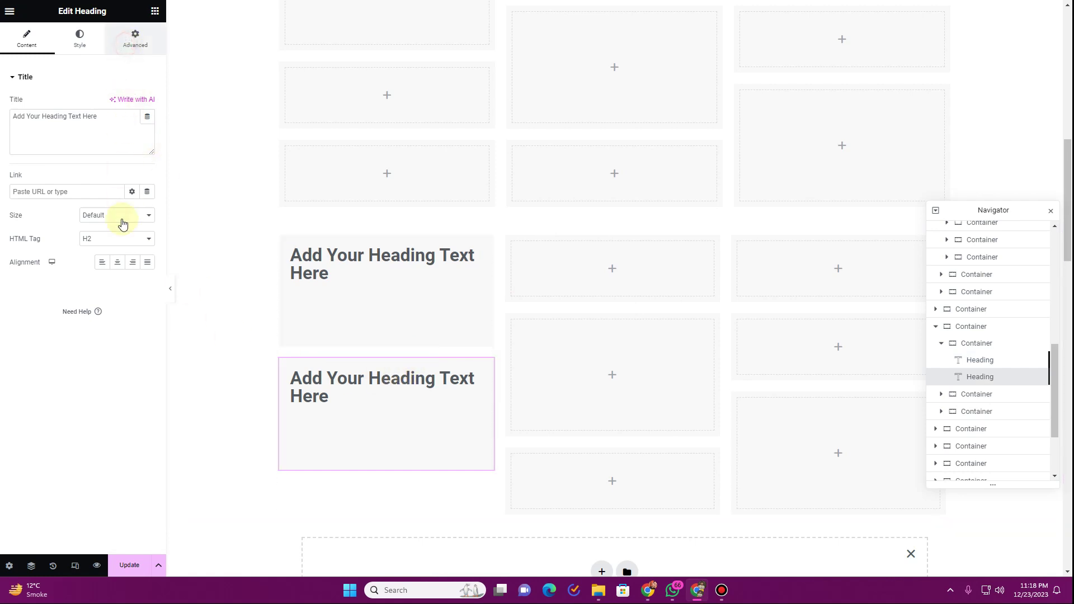
scroll(61, 502, "down", 3)
left_click(48, 473)
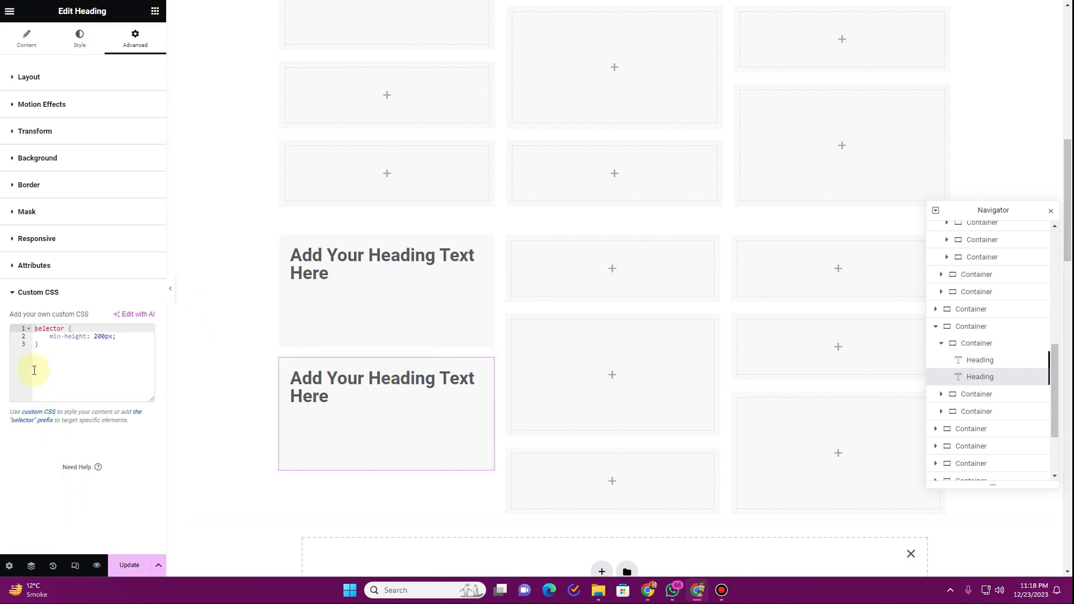
left_click(94, 336)
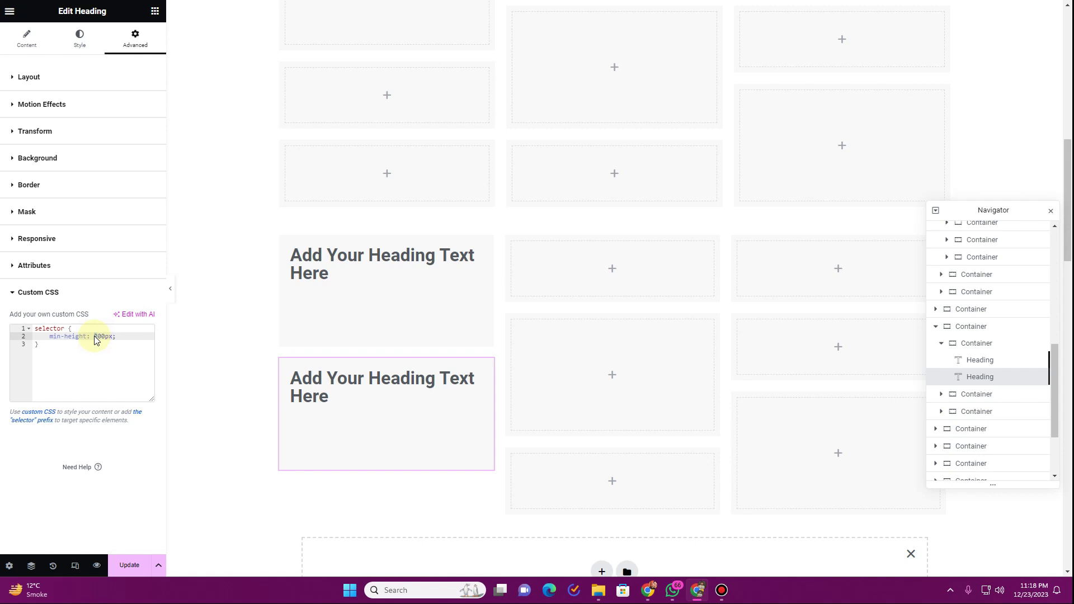
key("Delete")
type("1")
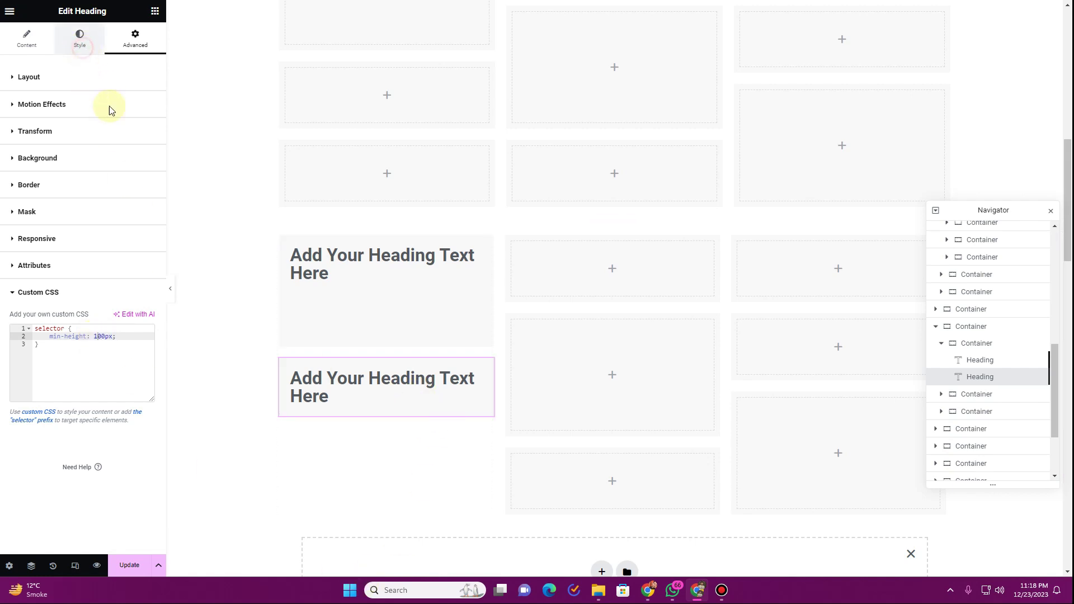
- Set the HTML tag of the duplicated heading to p
left_click(27, 41)
left_click(126, 239)
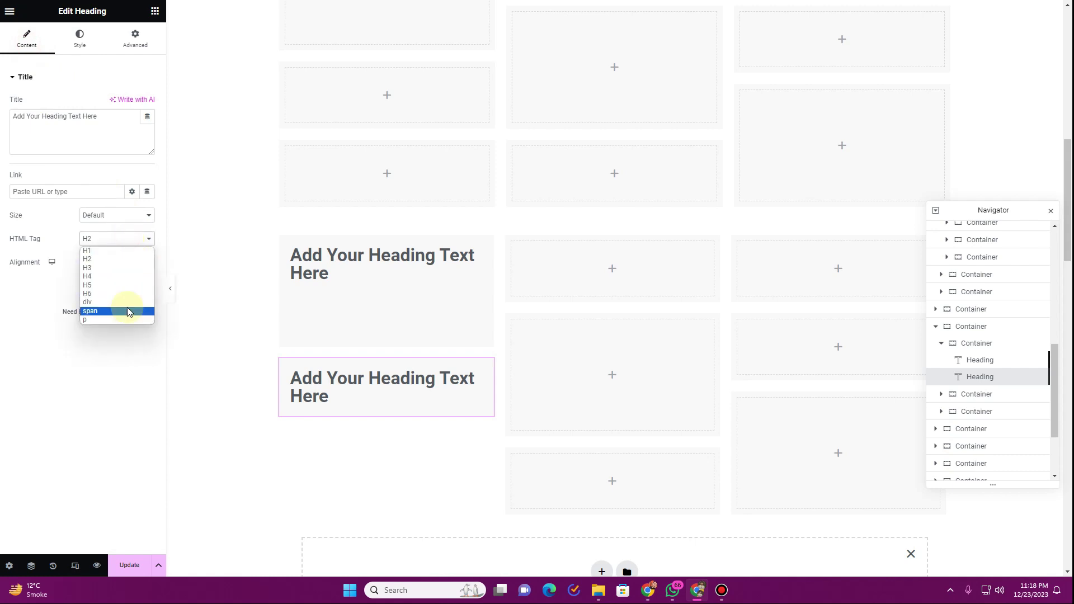
left_click(125, 319)
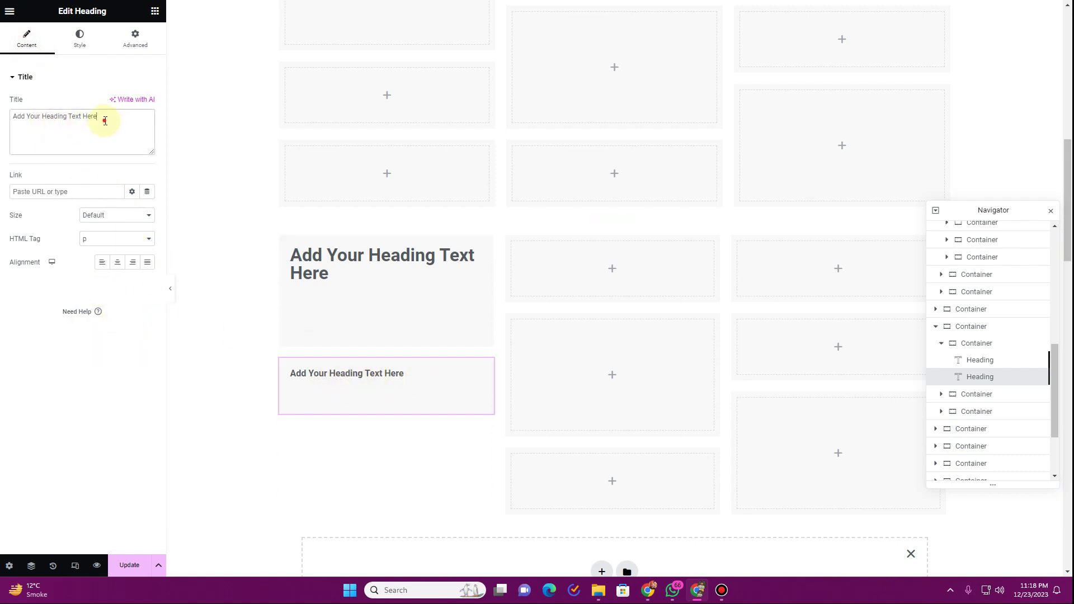
- Lengthen the second heading's title by pasting "Add Your Heading Text Here" into it several more times
left_click_drag(104, 120, 17, 118)
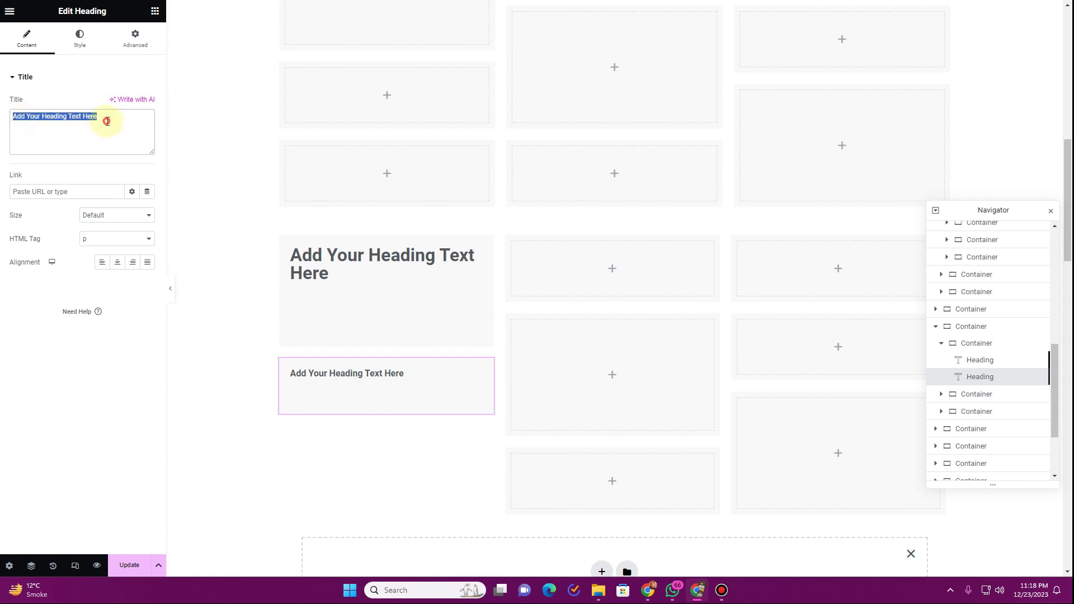
left_click(106, 120)
type("Add Your Heading Text Here")
type("Add Your Heading Text Here")
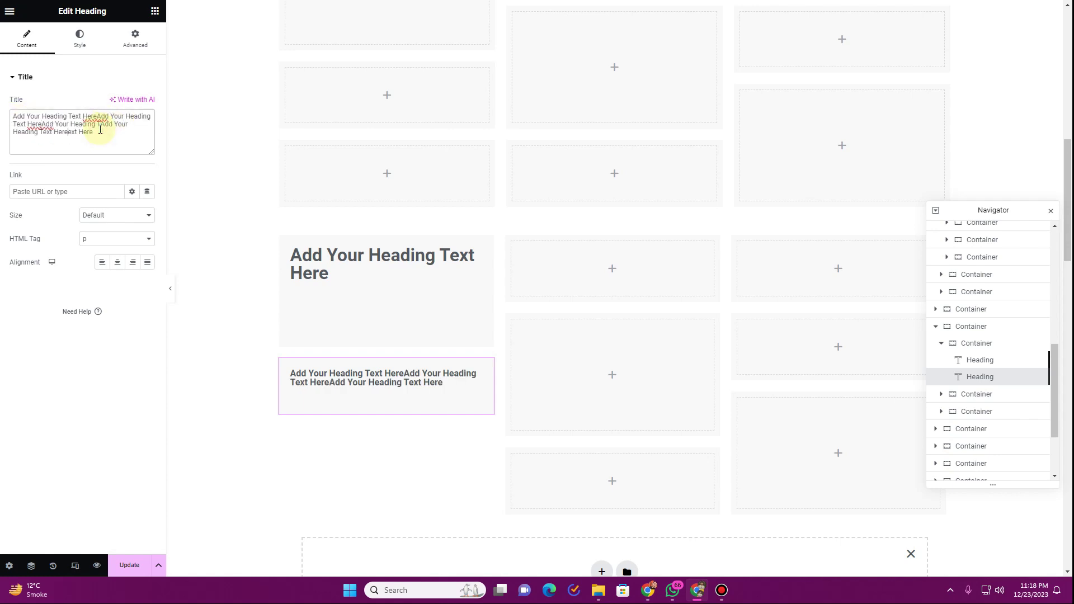
type("Add Your Heading Text Here")
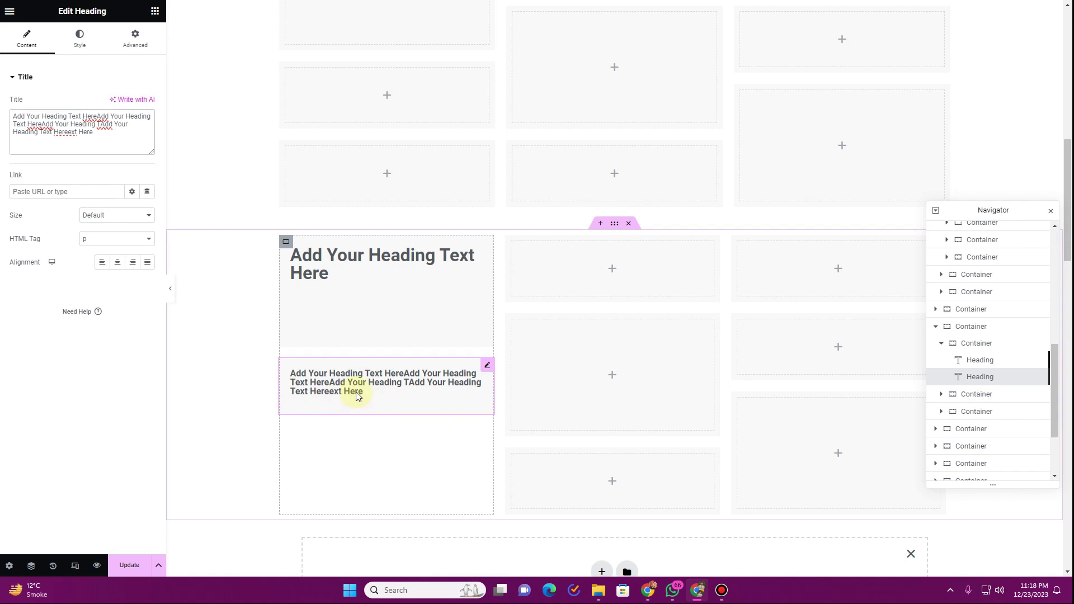
- Duplicate the small paragraph-style heading below itself and compare the first column with the grid above
scroll(358, 395, "down", 3)
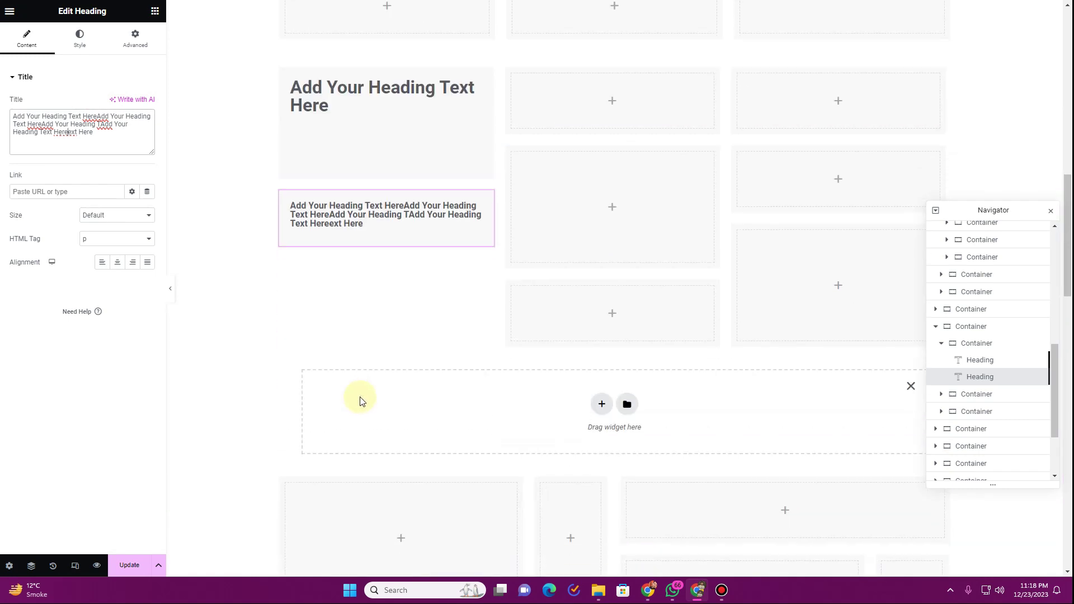
right_click(487, 208)
left_click(506, 229)
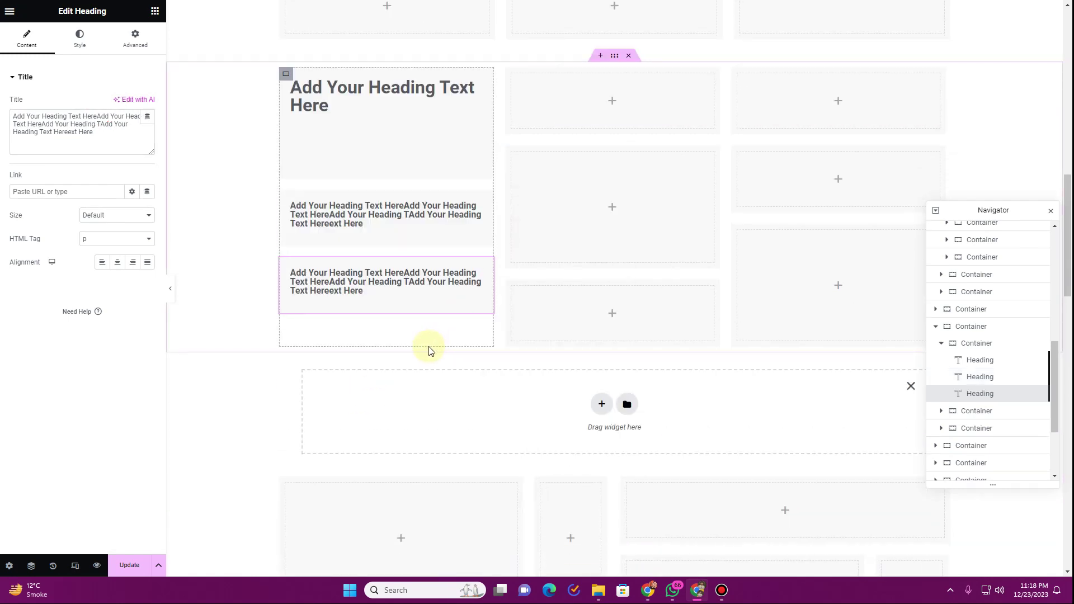
scroll(429, 347, "up", 1)
scroll(407, 252, "up", 5)
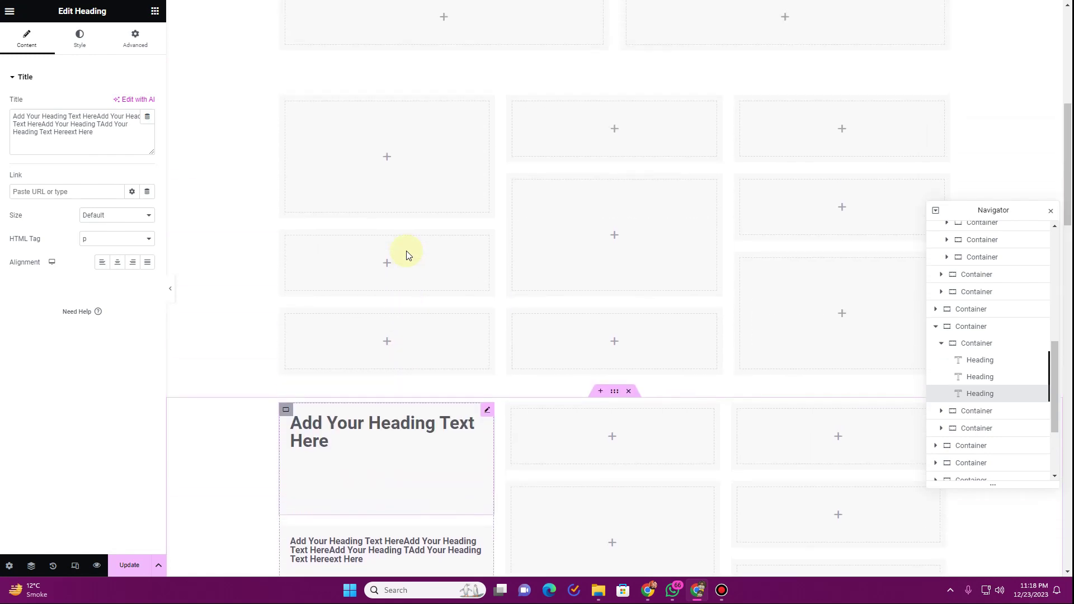
scroll(407, 254, "down", 3)
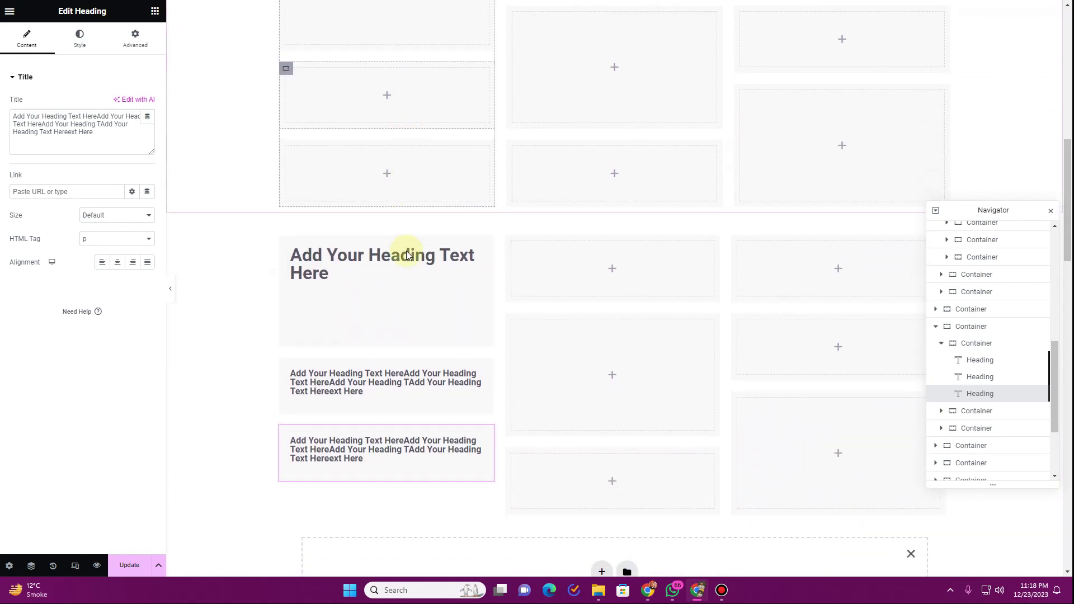
scroll(406, 251, "down", 2)
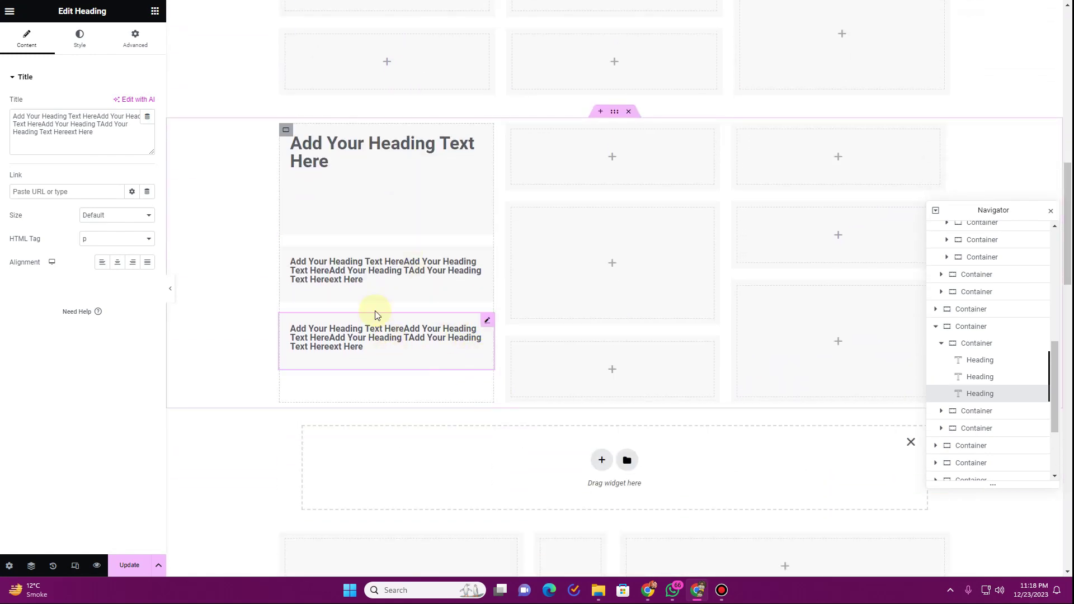
- Delete all three grey containers nested in the second column of the lower grid
left_click(512, 130)
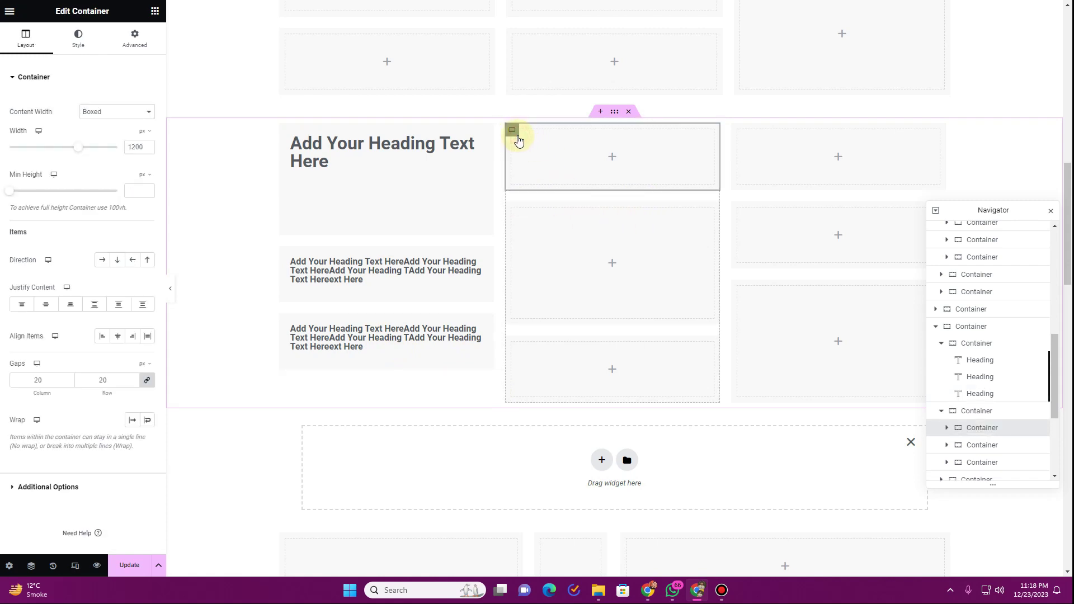
right_click(521, 140)
left_click(588, 386)
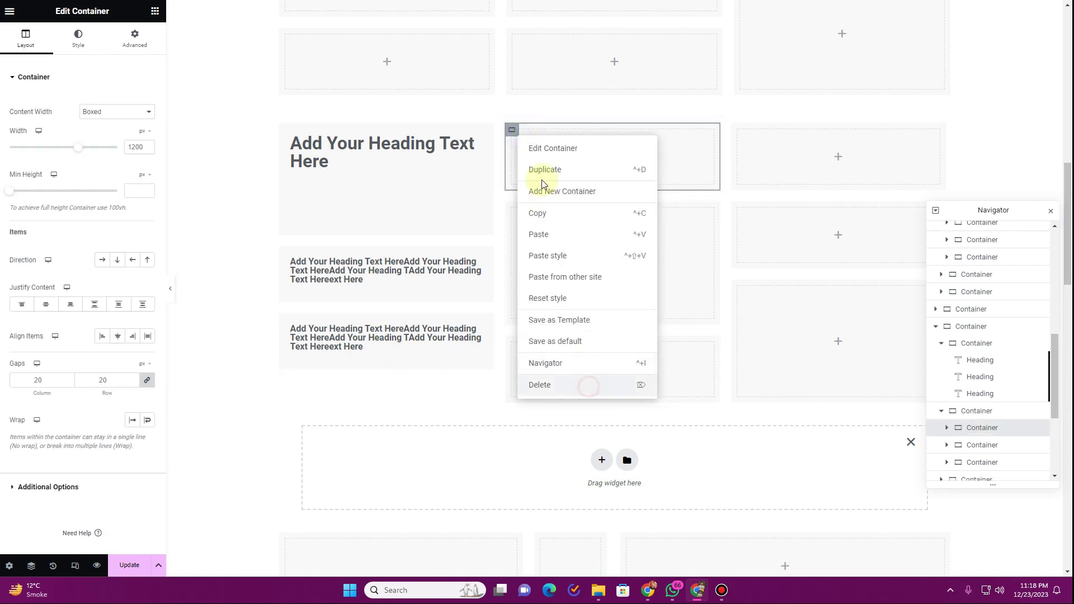
left_click(515, 136)
right_click(517, 137)
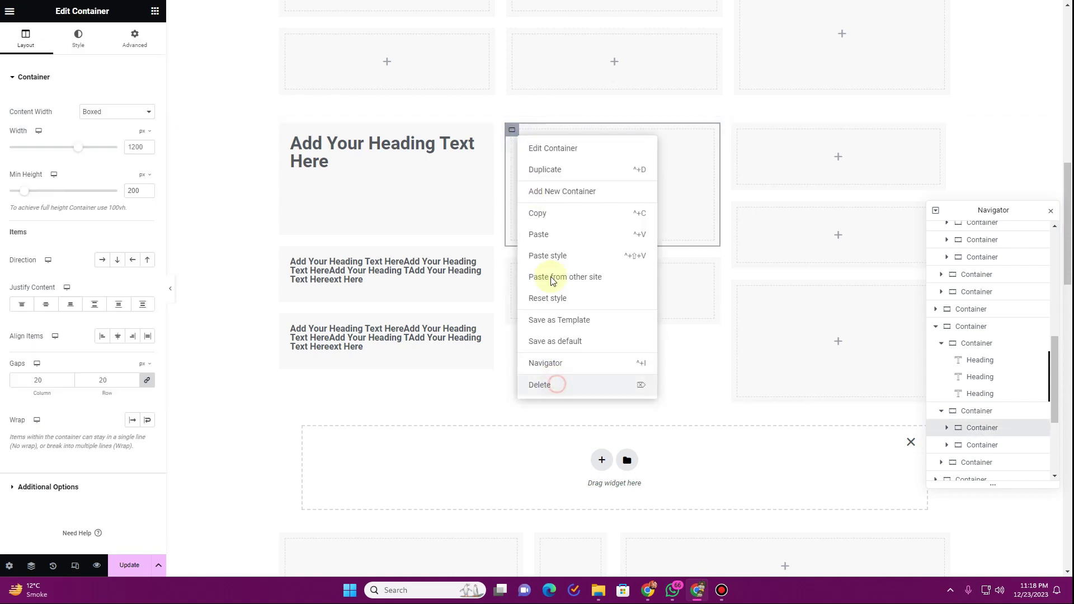
key("Delete")
left_click(516, 140)
right_click(516, 140)
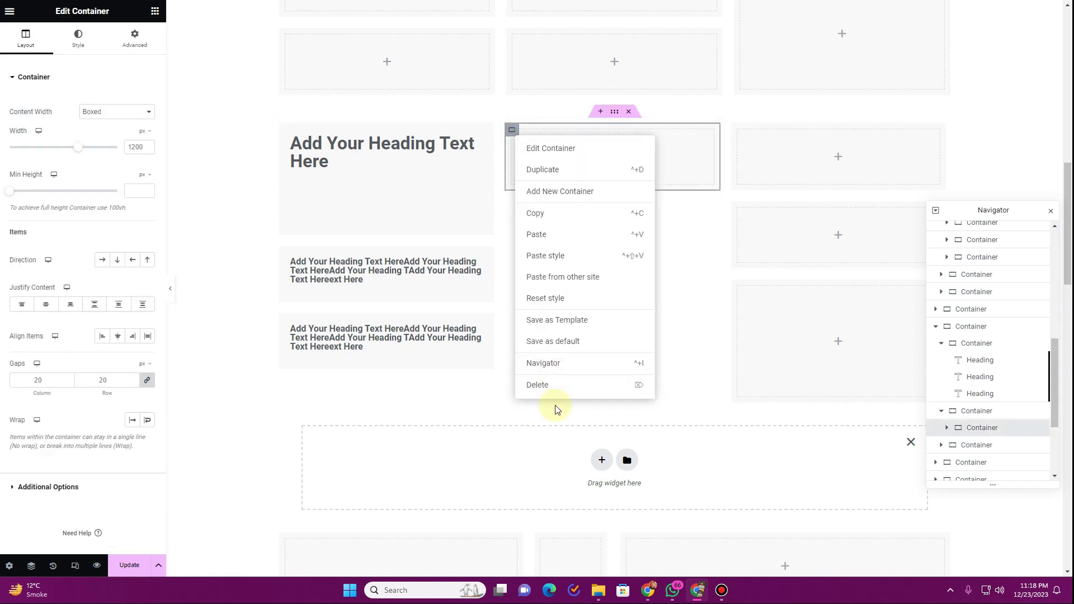
left_click(551, 391)
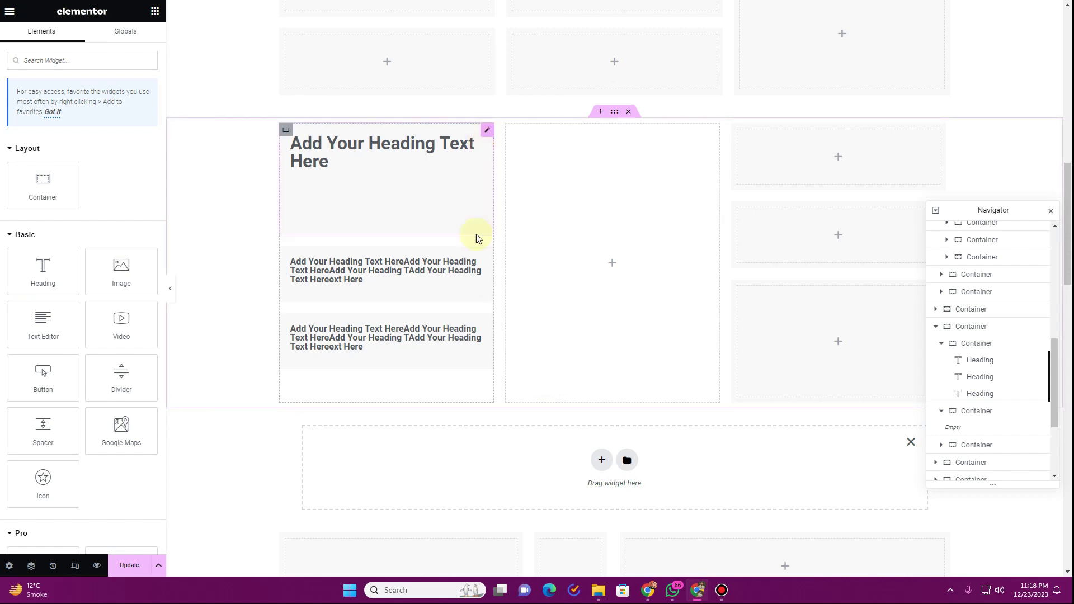
- Copy the small paragraph-style heading into the empty second column, and place a copy of the large heading below it
right_click(482, 257)
left_click(540, 311)
right_click(584, 196)
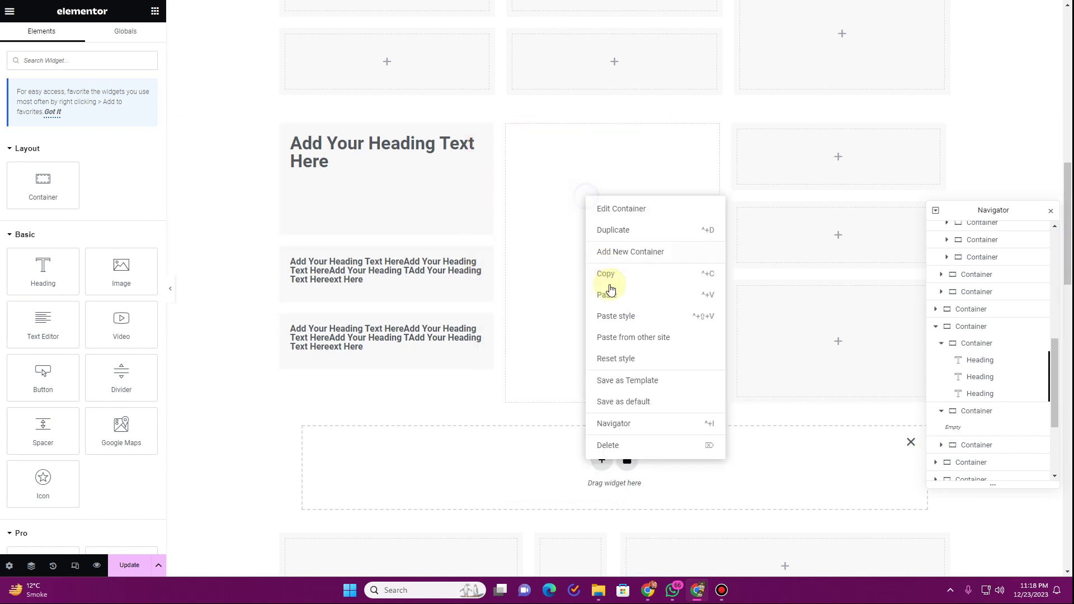
left_click(609, 292)
right_click(485, 134)
left_click(519, 187)
right_click(562, 243)
left_click(610, 338)
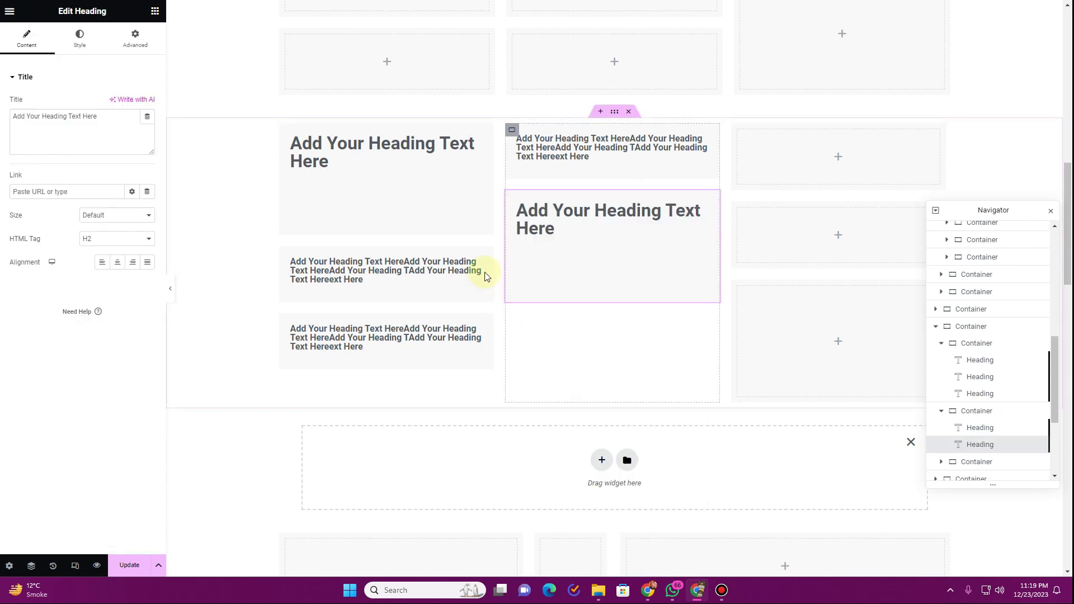
- Add a copy of the small paragraph-style heading below the large heading in the second column
right_click(482, 324)
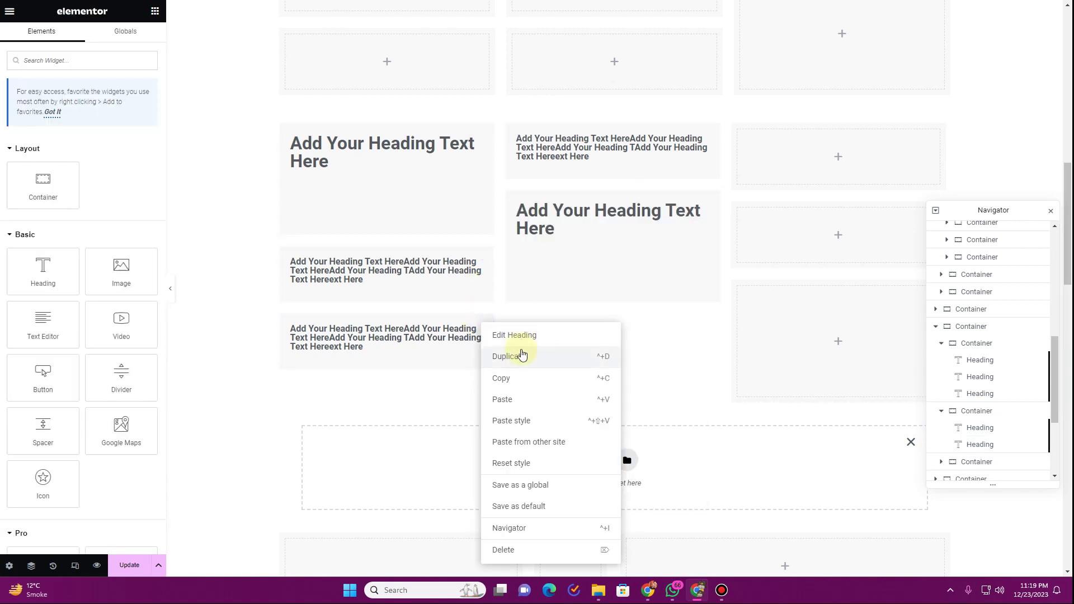
left_click(522, 378)
right_click(568, 317)
left_click(620, 412)
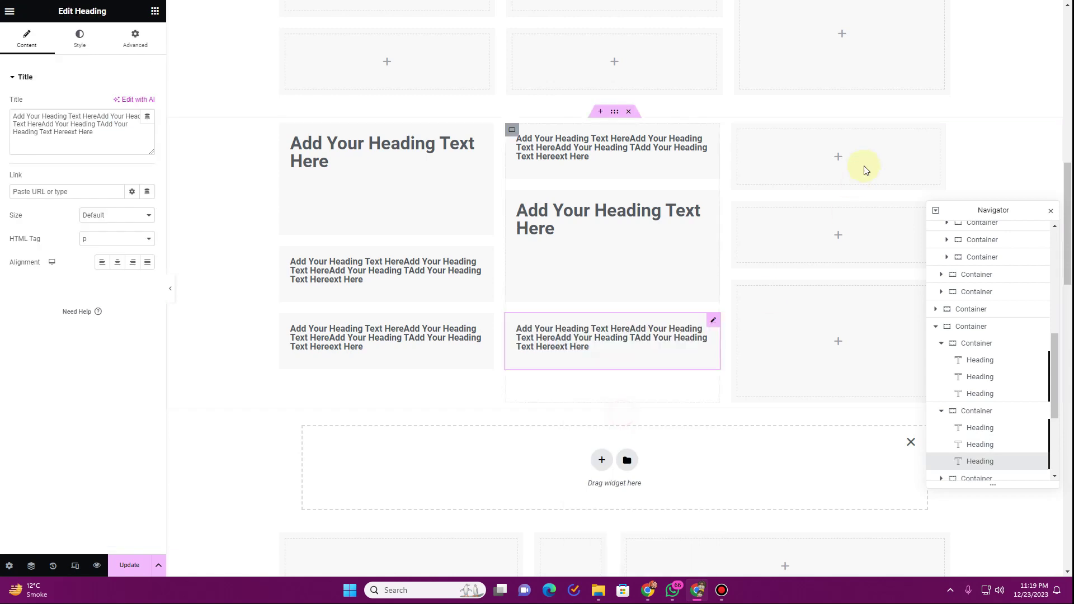
- Delete all three grey containers nested in the third column of the lower grid
left_click(740, 132)
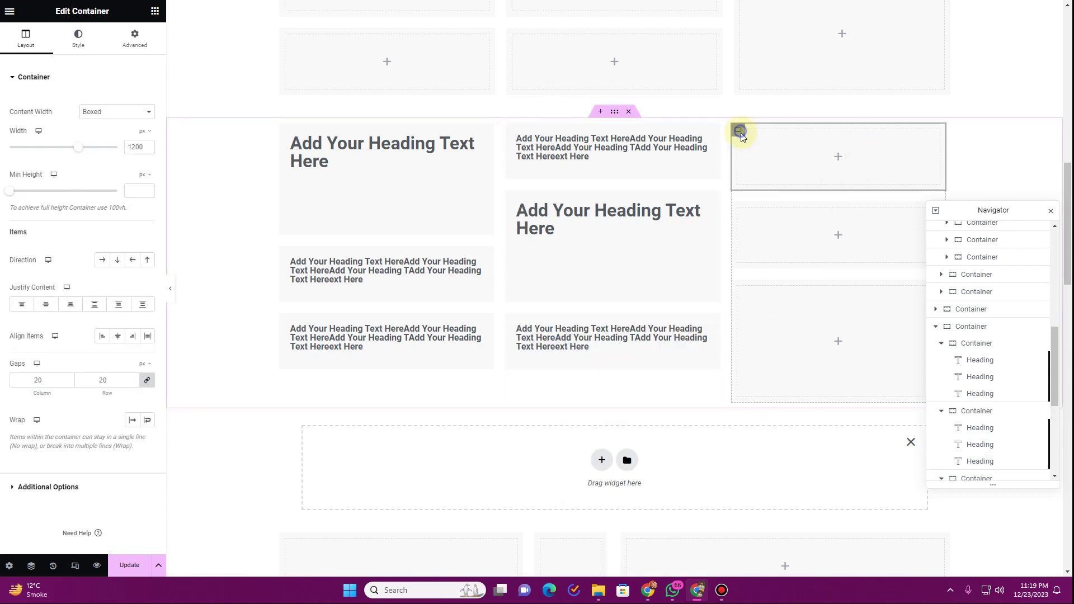
right_click(741, 133)
left_click(777, 380)
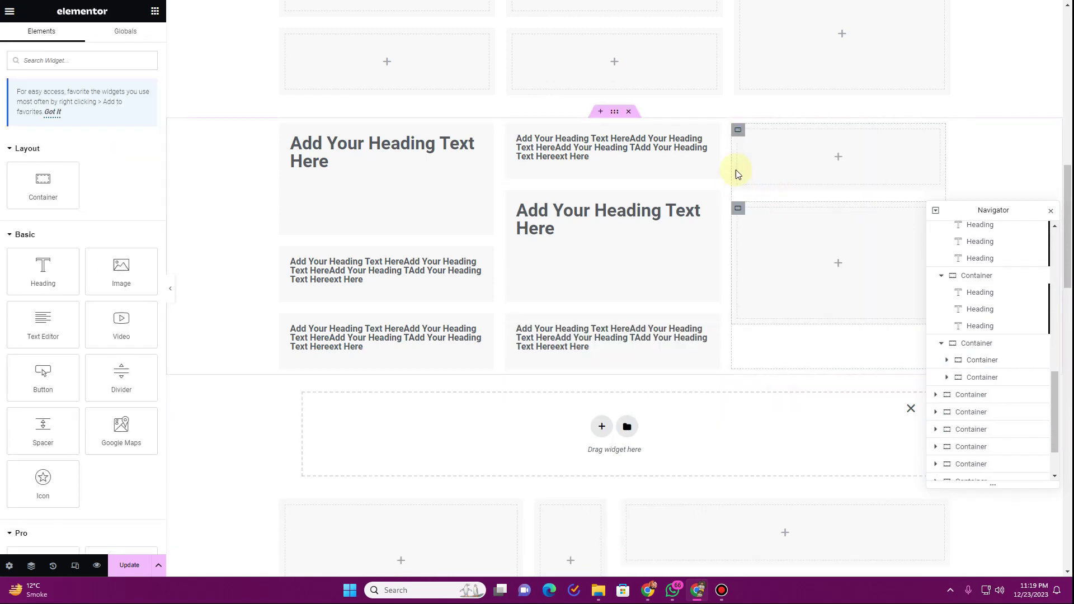
left_click(739, 132)
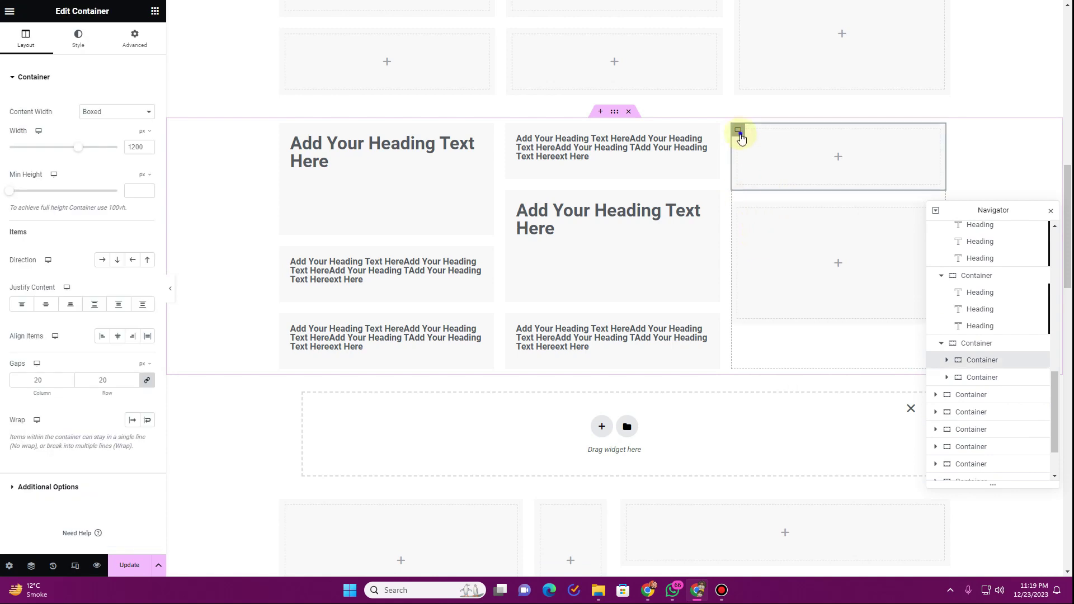
right_click(741, 138)
left_click(778, 380)
right_click(740, 132)
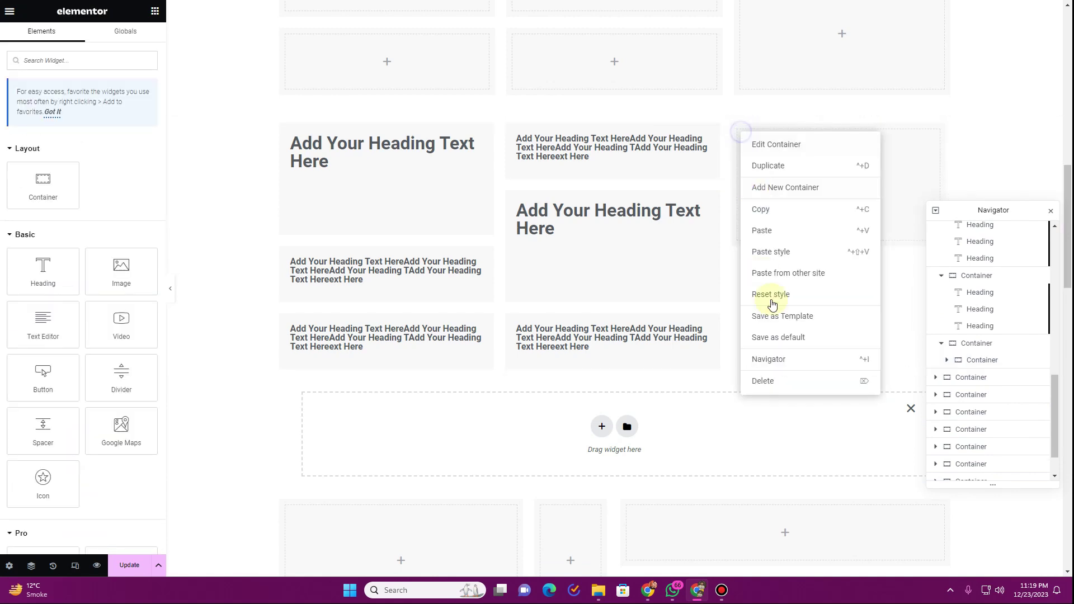
left_click(770, 381)
- Copy the second column's small paragraph-style heading and paste it twice into the empty third column
right_click(712, 324)
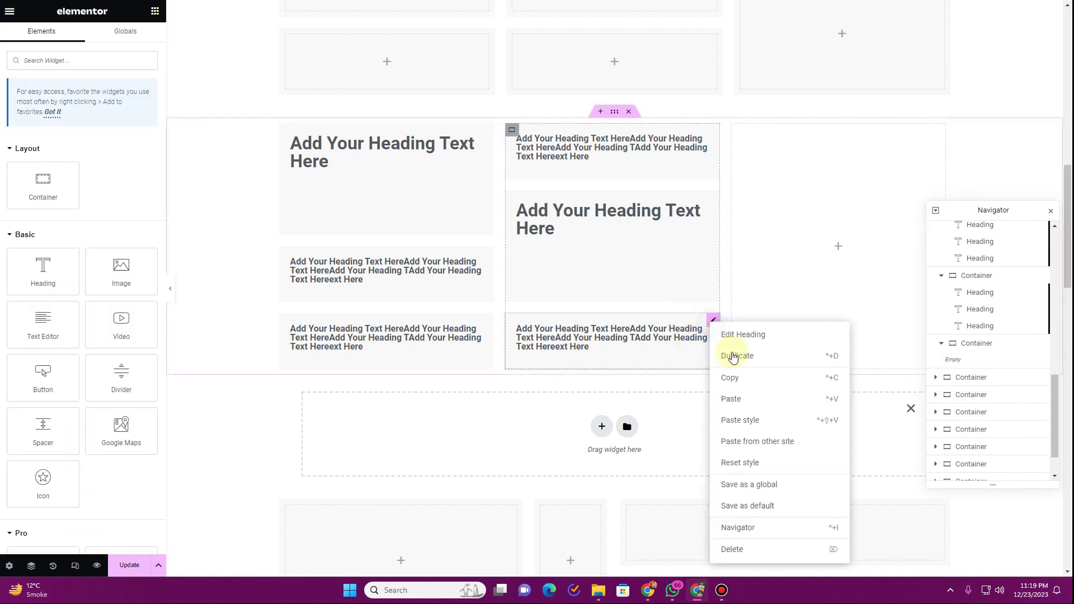
left_click(736, 377)
right_click(803, 223)
left_click(817, 318)
right_click(807, 242)
left_click(837, 336)
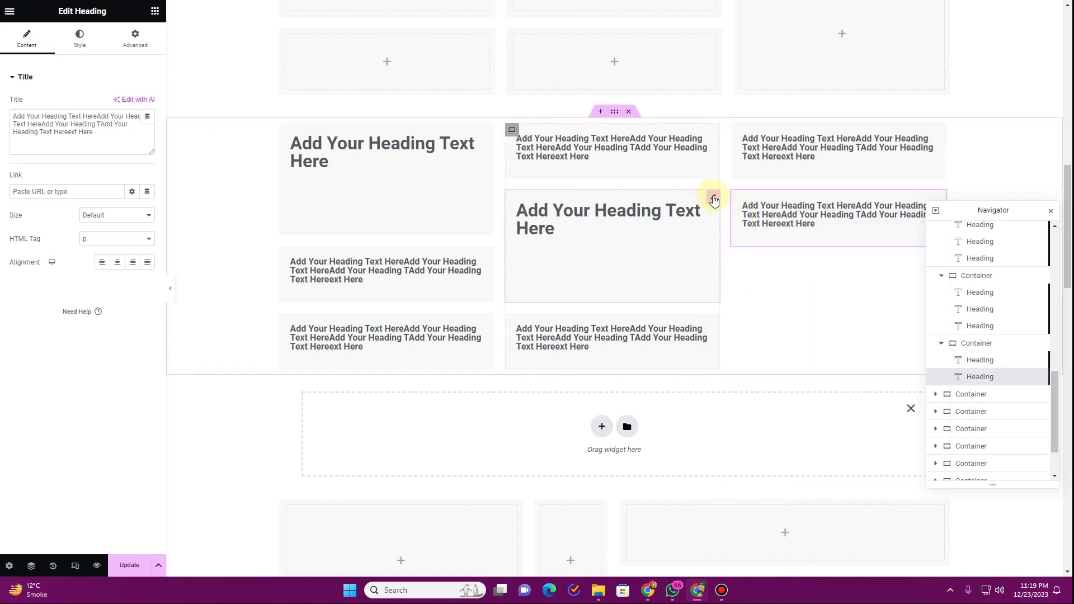
- Paste a copy of the large heading at the end of the third column and close the Navigator
right_click(798, 292)
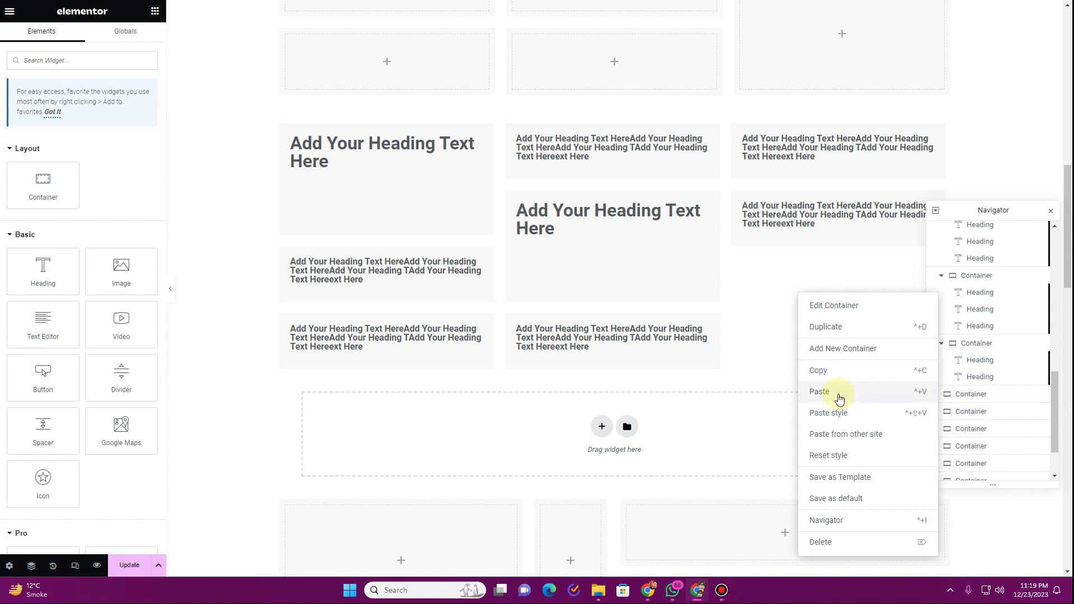
left_click(839, 391)
left_click(1050, 211)
scroll(968, 351, "up", 2)
scroll(969, 352, "down", 2)
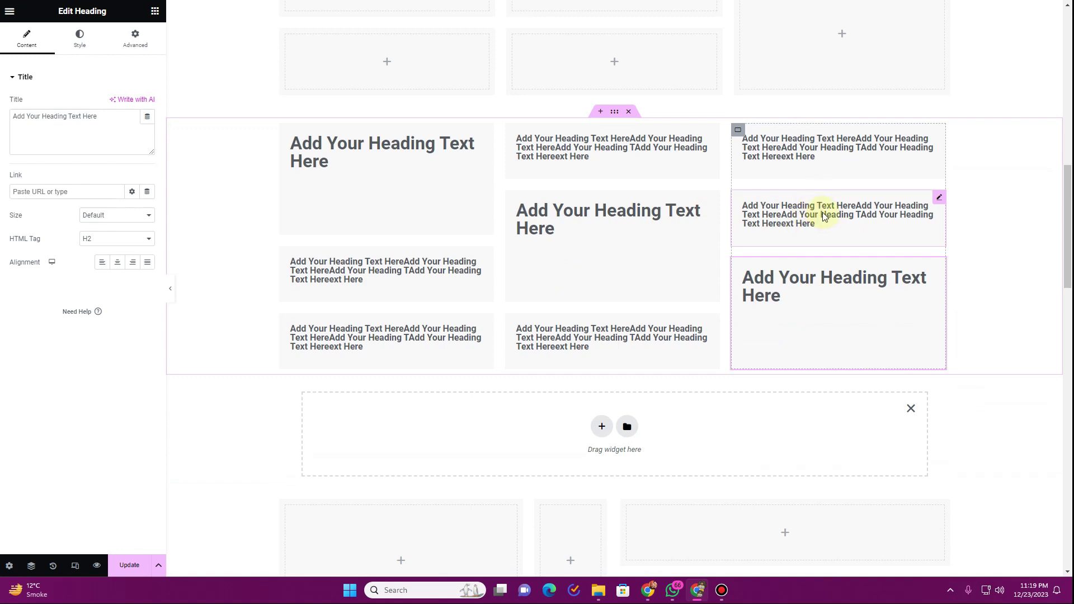
- Add an Image widget above the large heading in the third column, using the plain red rectangle from the media library
left_click(155, 10)
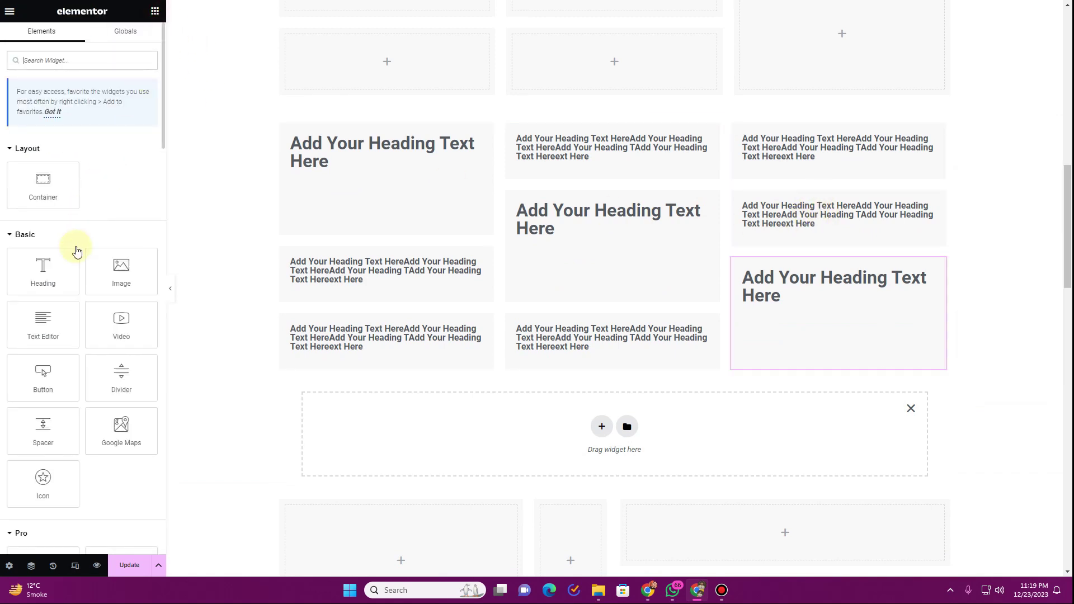
left_click_drag(106, 273, 806, 234)
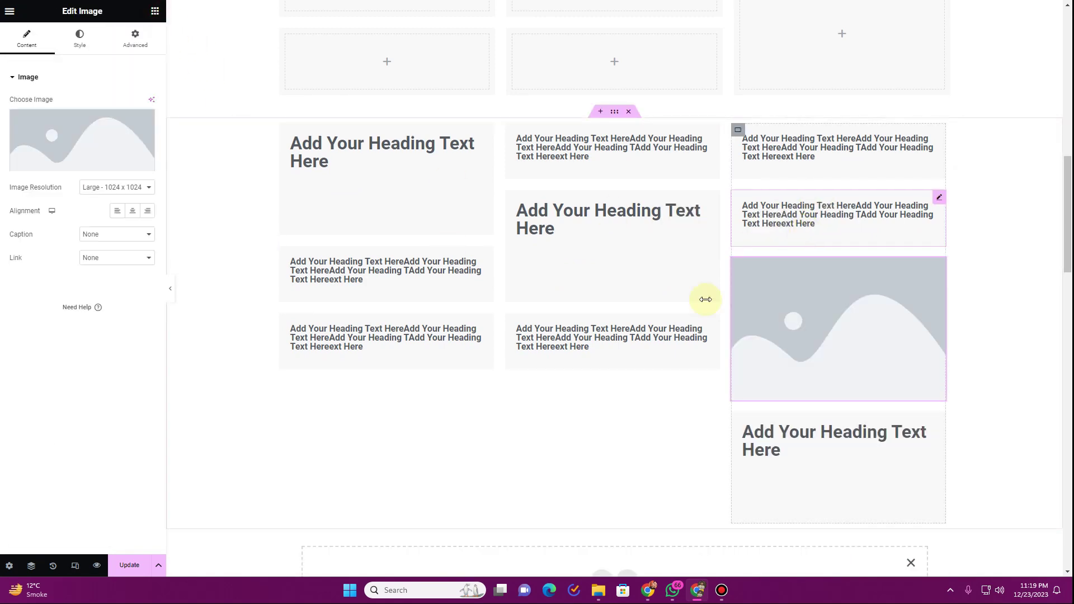
left_click(53, 132)
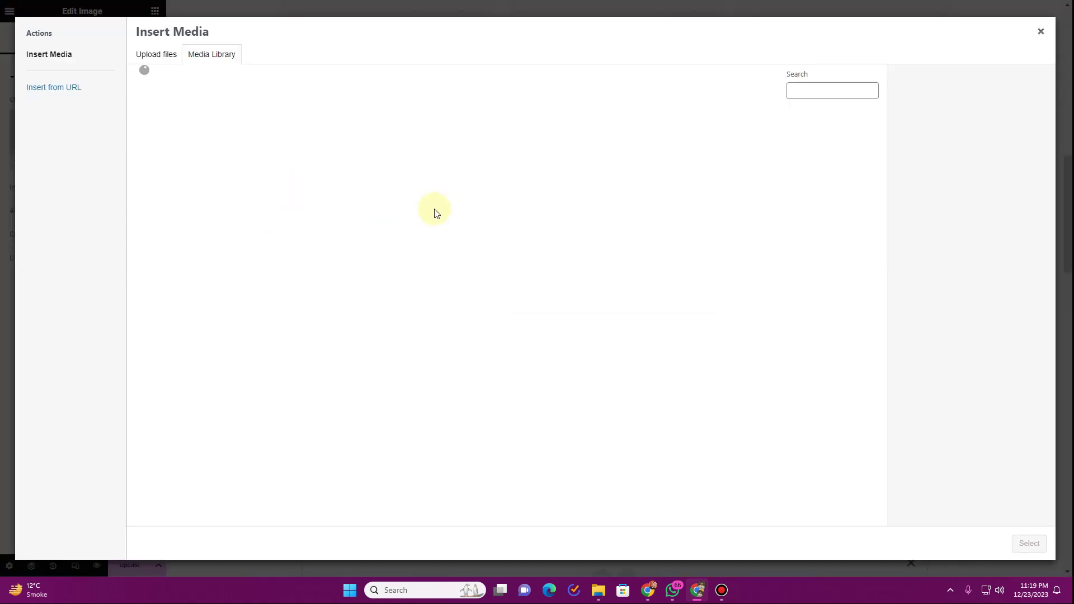
scroll(431, 214, "down", 5)
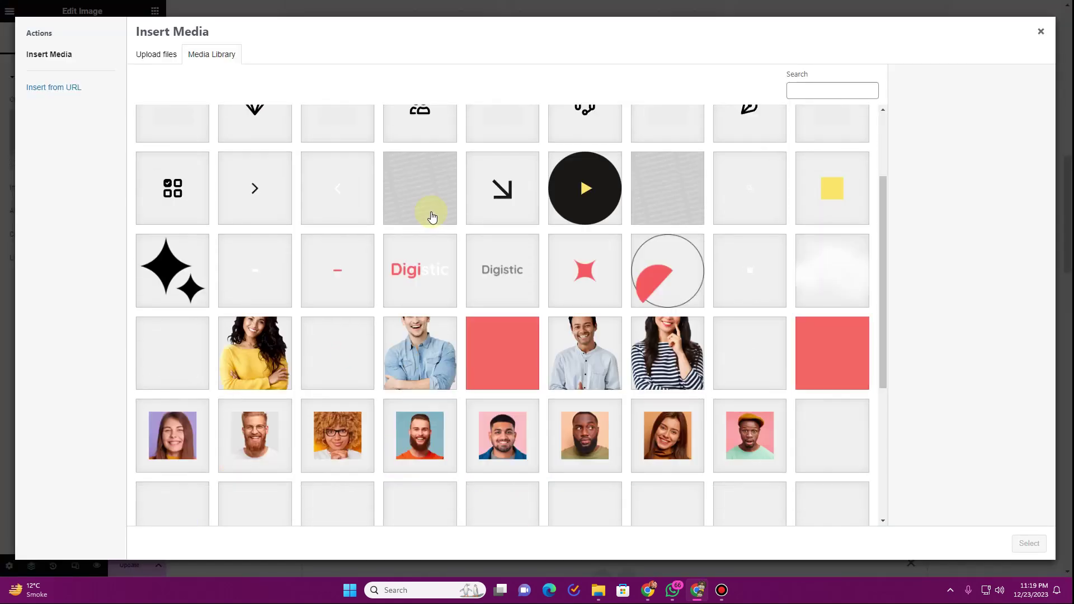
left_click(511, 194)
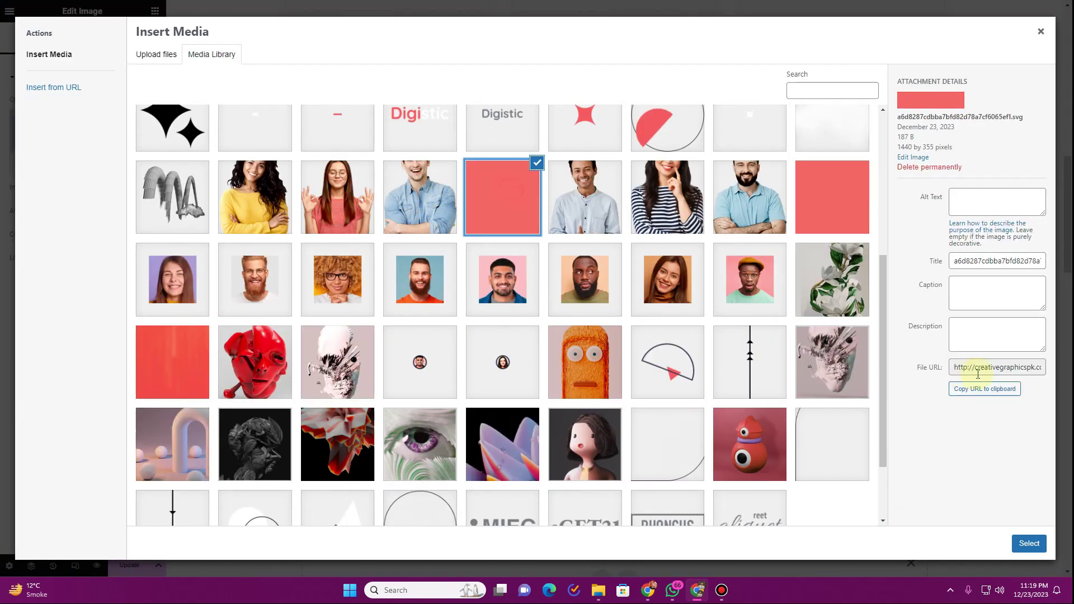
left_click(1028, 543)
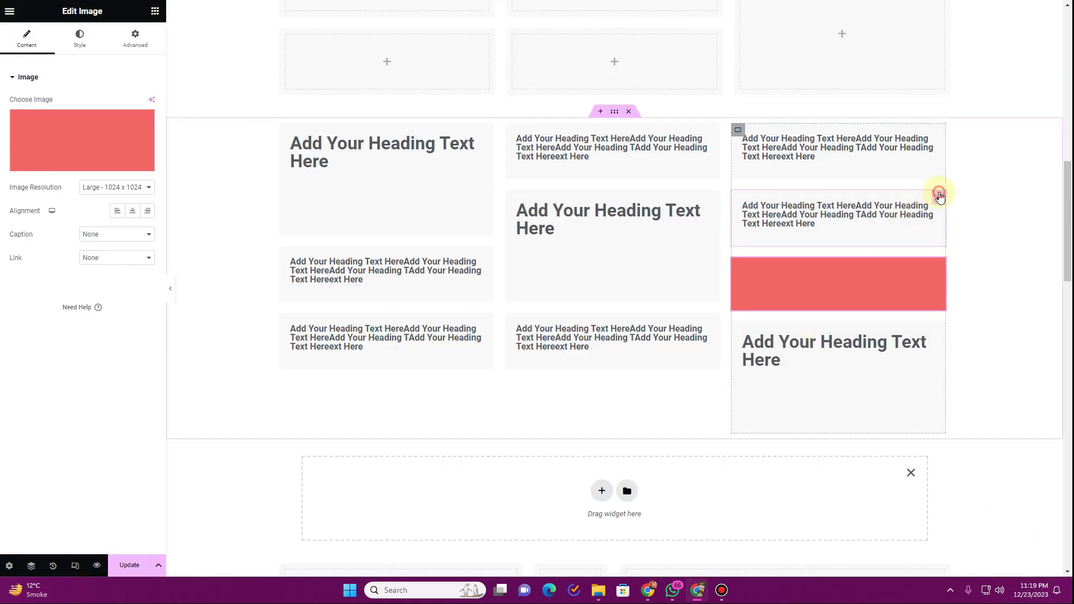
- Replace the third column's two small headings with red images by deleting both headings and duplicating the image
right_click(939, 195)
left_click(970, 420)
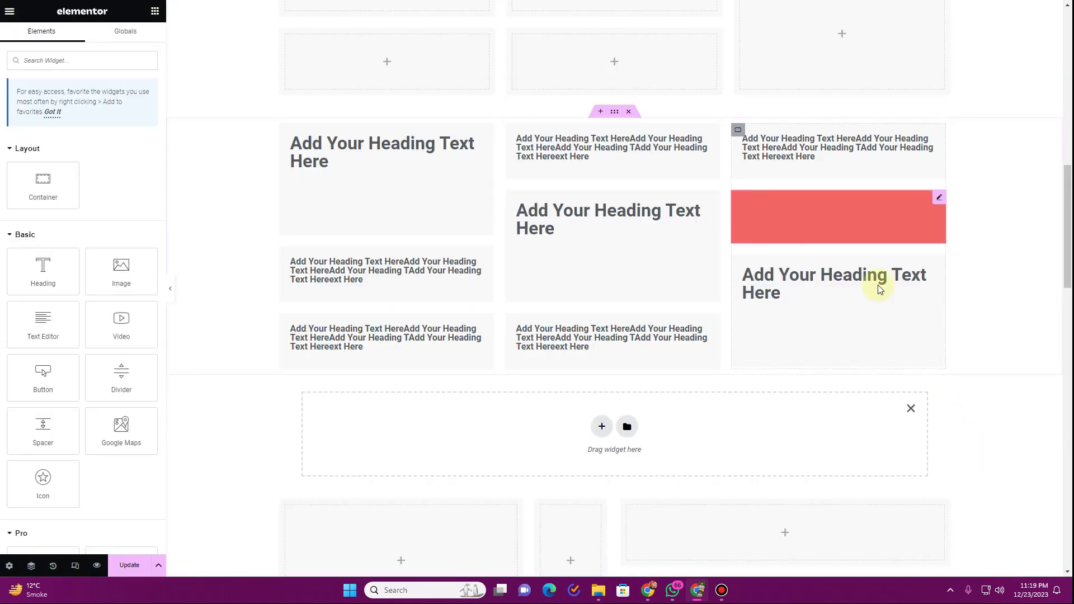
right_click(938, 132)
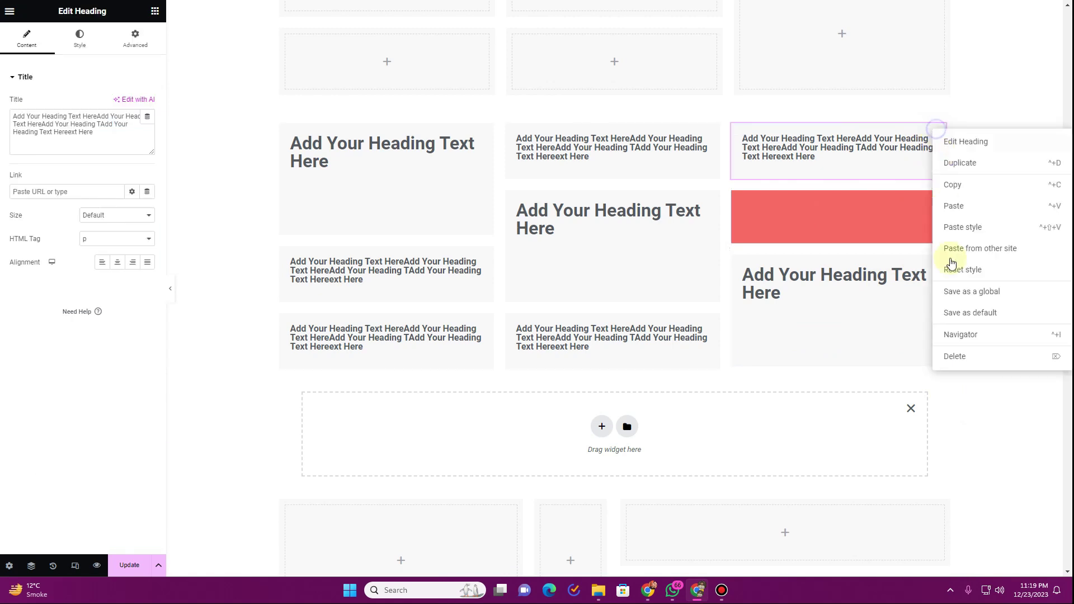
left_click(958, 355)
right_click(828, 149)
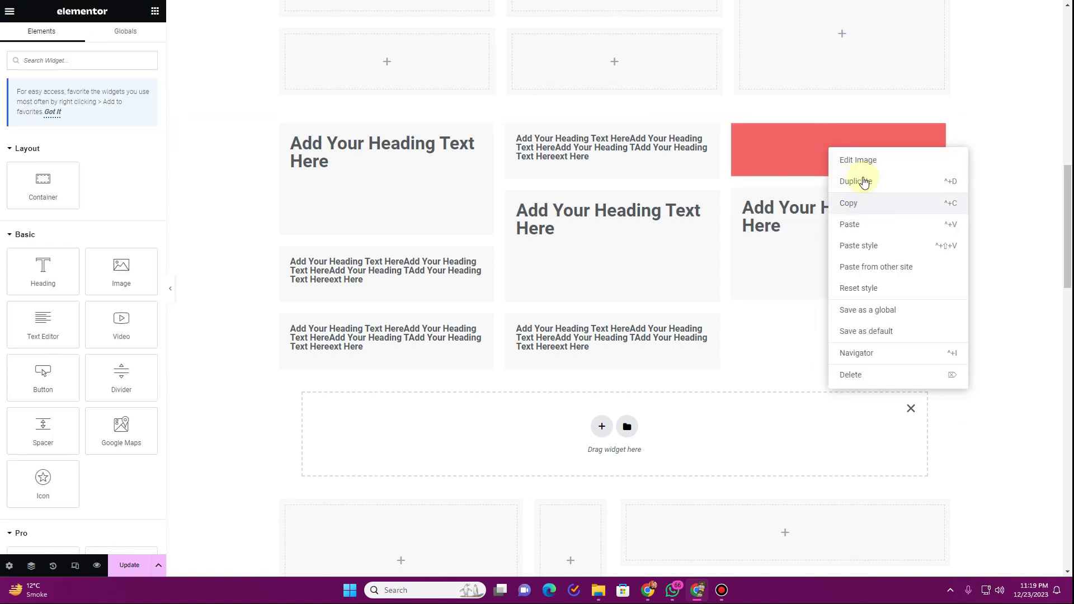
left_click(858, 181)
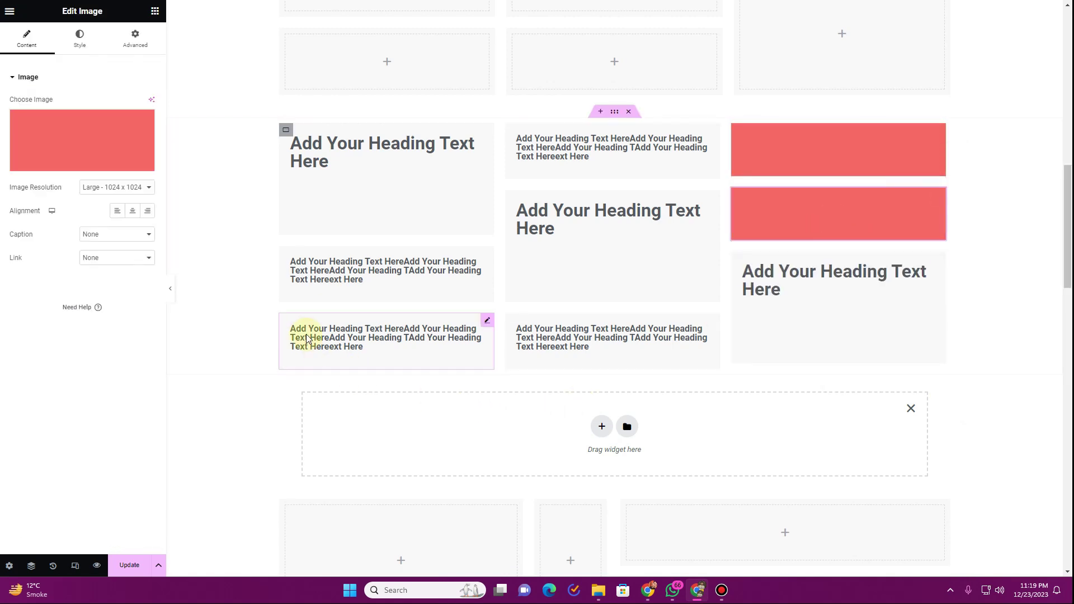
- Insert a new section with two equal columns between the uneven-block grid and the four-block row below it
scroll(476, 311, "up", 3)
scroll(566, 299, "down", 5)
scroll(560, 302, "down", 5)
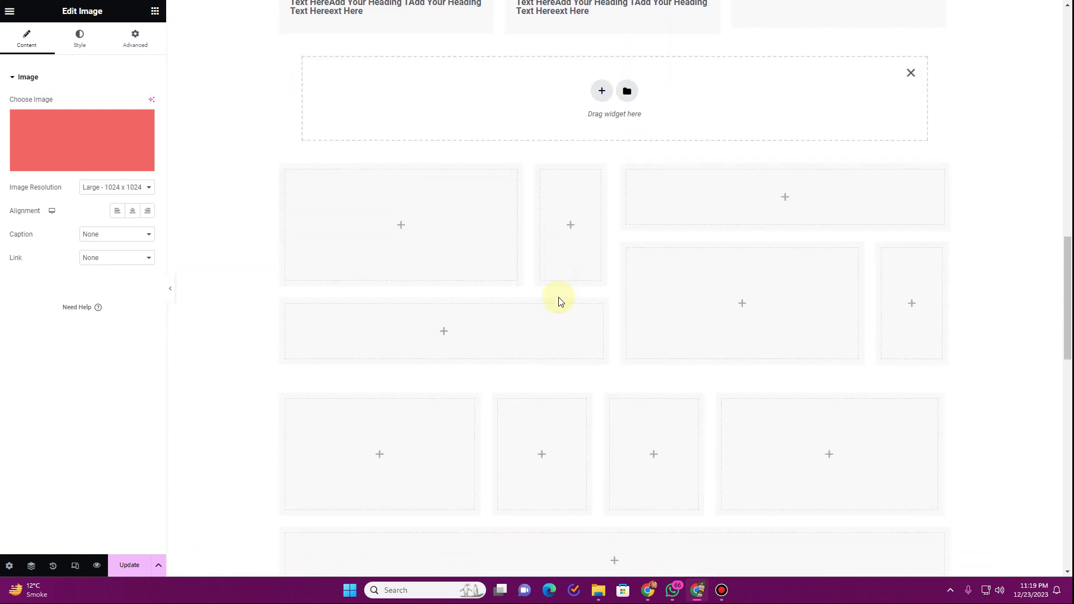
scroll(631, 208, "up", 6)
scroll(615, 202, "down", 6)
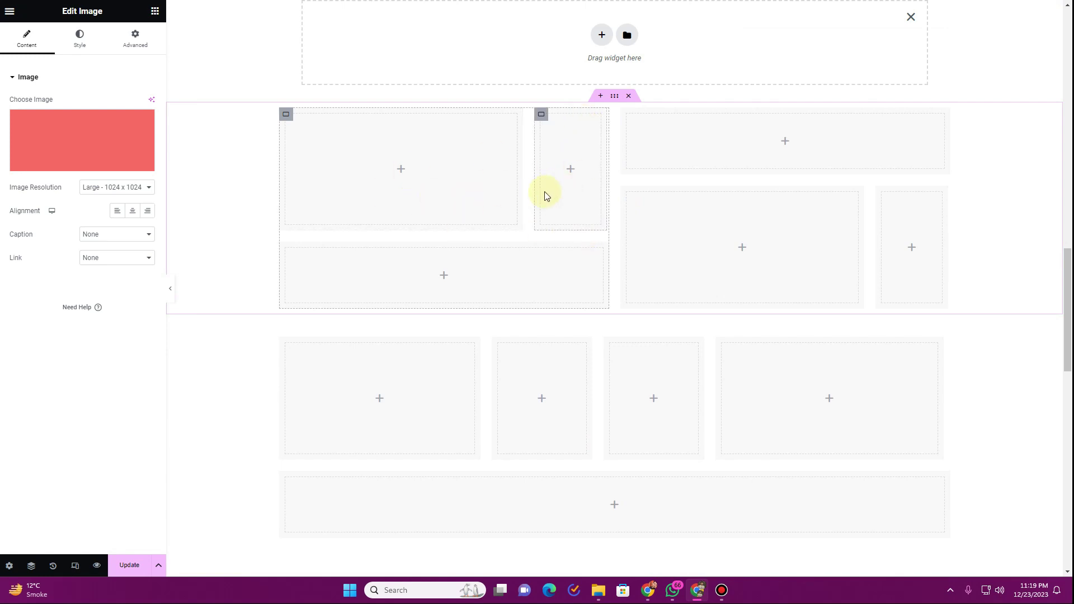
scroll(546, 193, "down", 2)
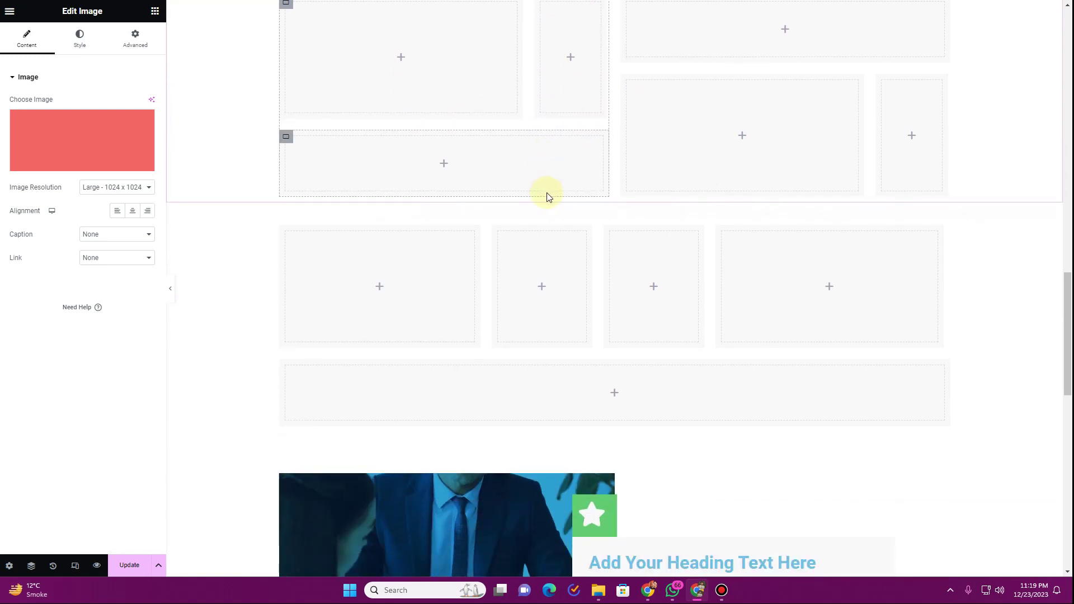
scroll(602, 181, "down", 1)
left_click(600, 158)
left_click(599, 216)
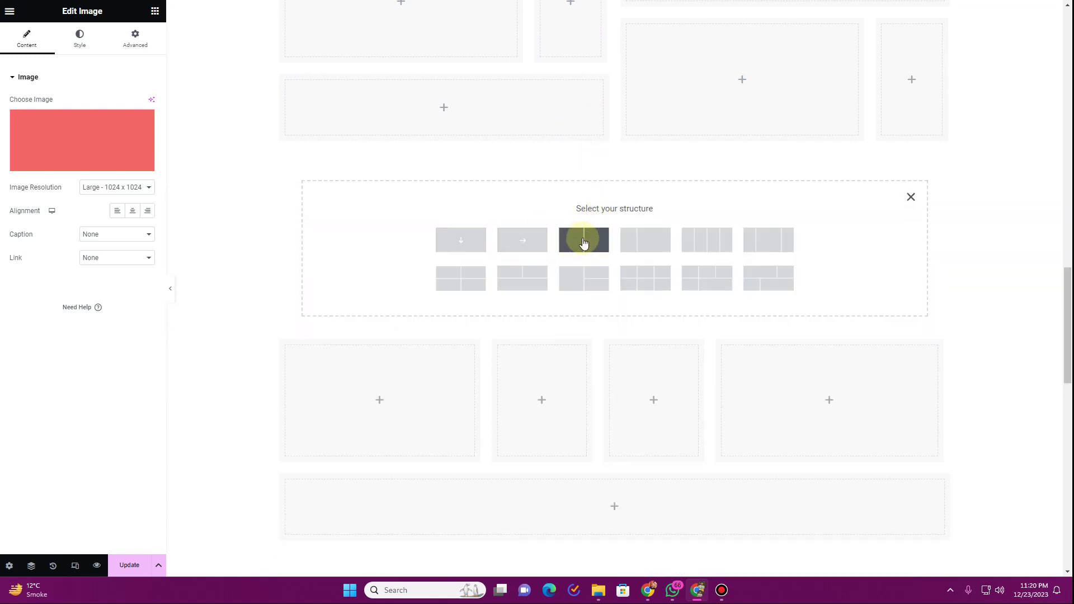
left_click(583, 242)
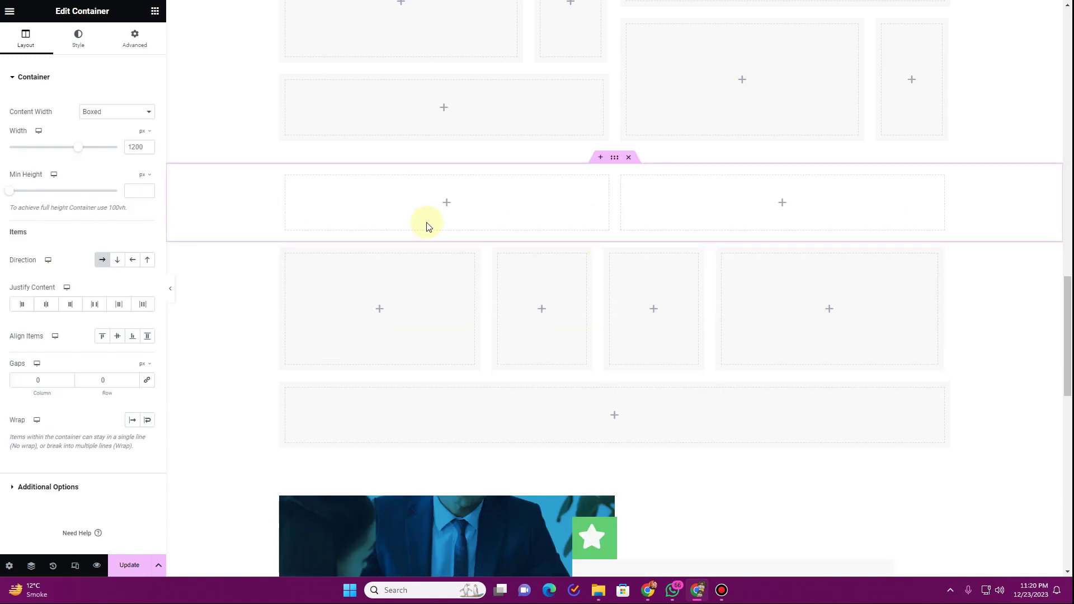
- Nest a new container inside the first column of the new two-column section
scroll(503, 269, "up", 3)
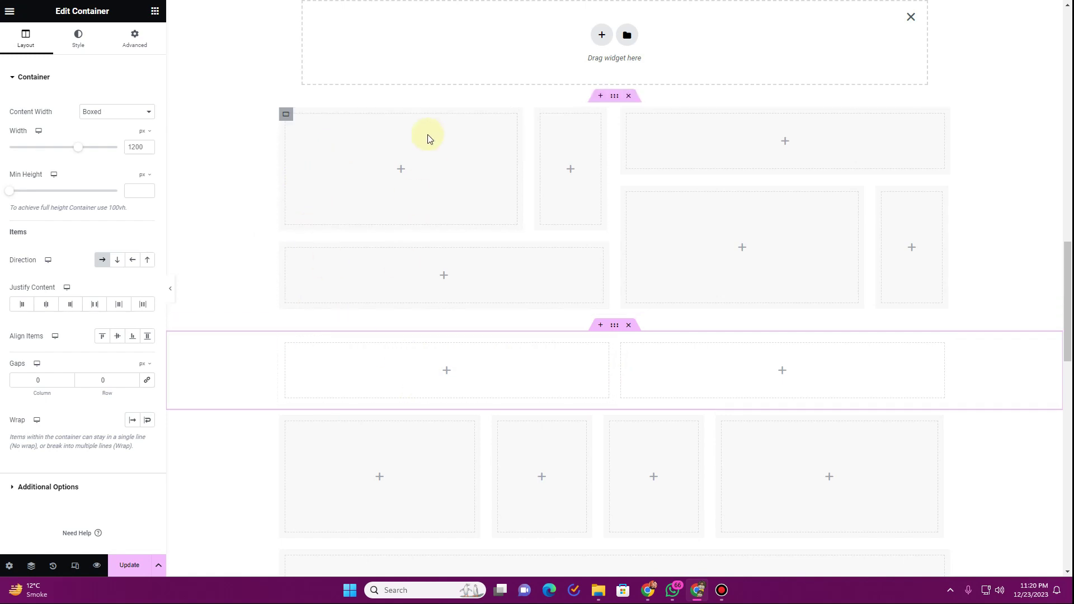
left_click(154, 11)
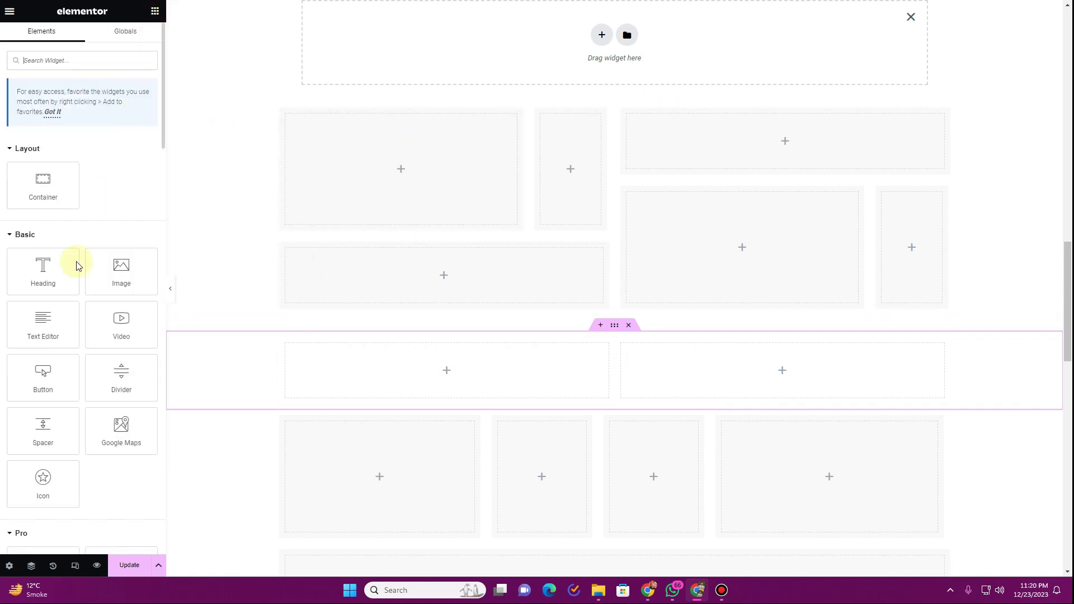
left_click_drag(43, 178, 377, 390)
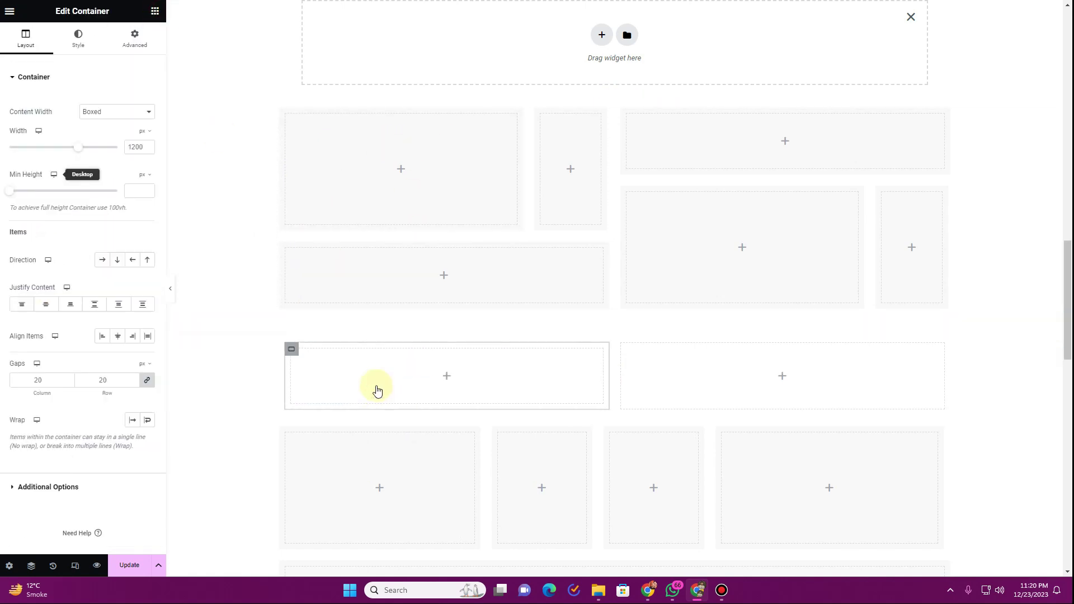
- Set the nested container's content width to Full Width and its width to 80%
left_click(99, 110)
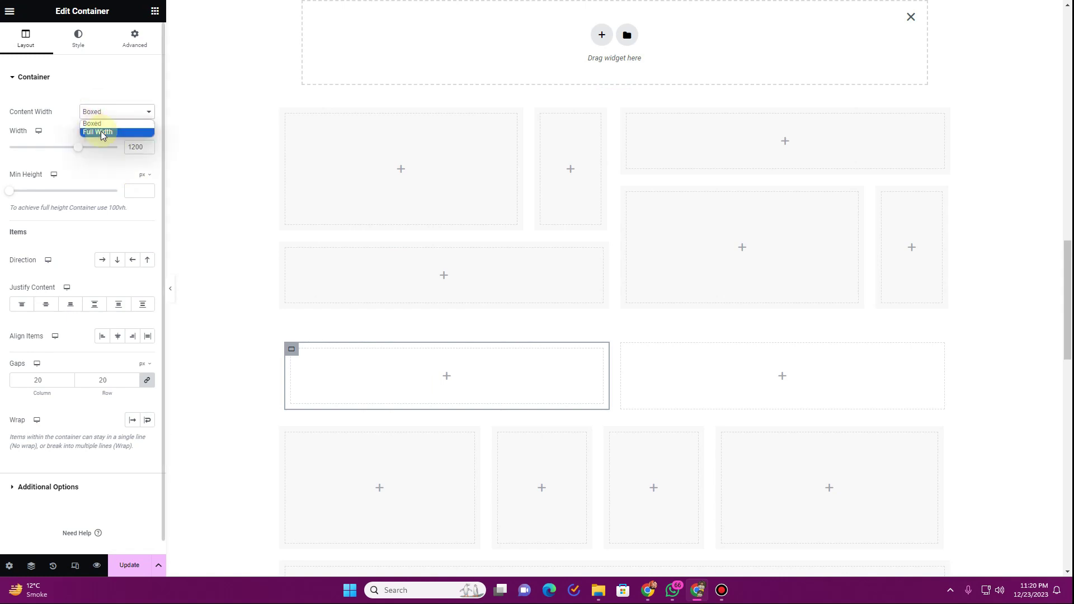
left_click(101, 132)
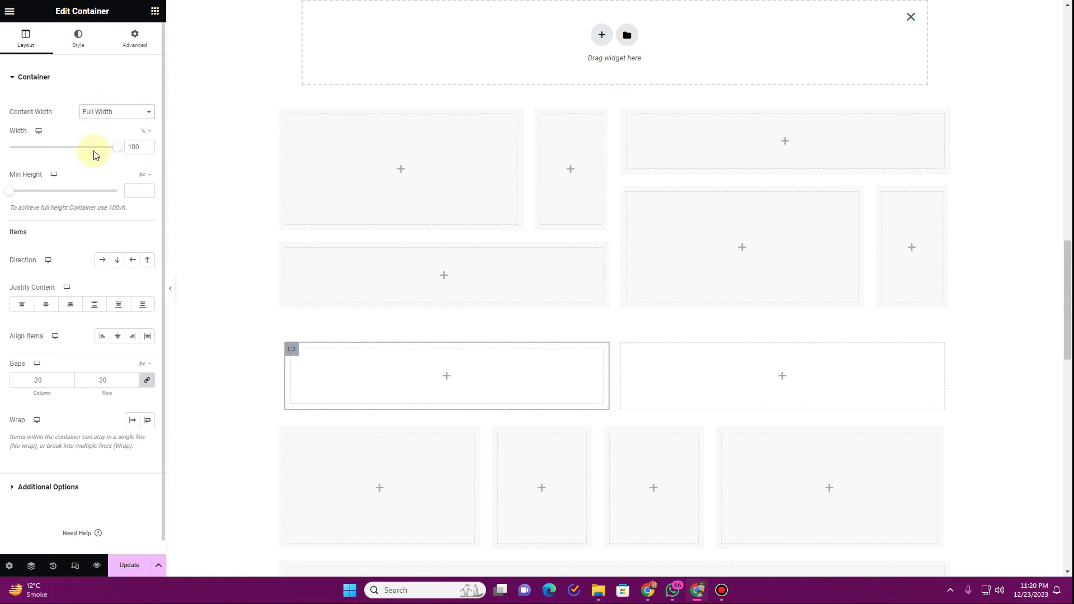
type("1")
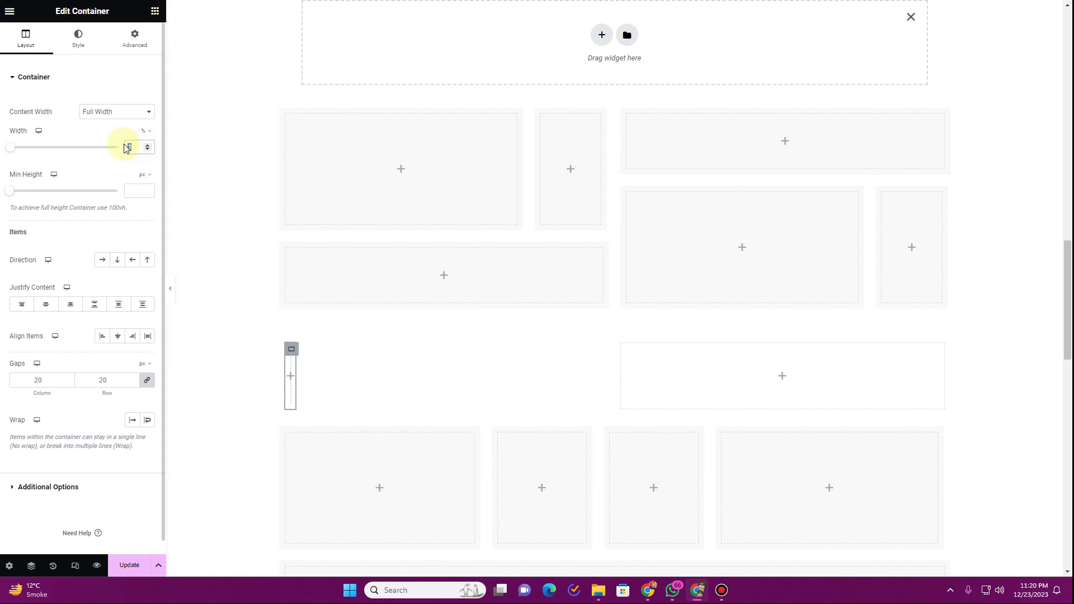
key("BackSpace")
type("80")
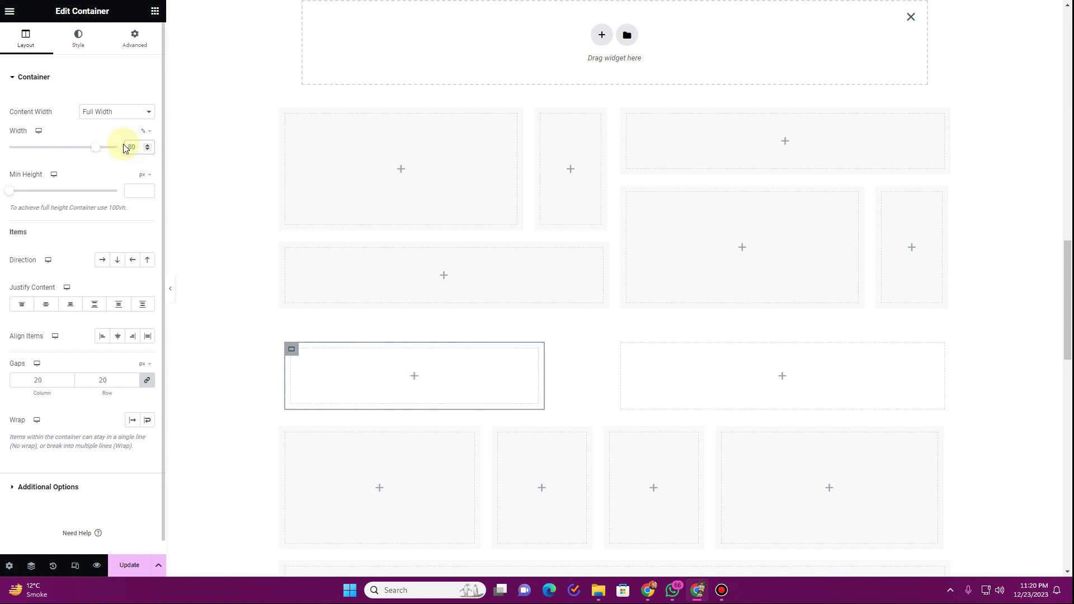
- Give the nested container a classic background in the light grey global colour
left_click(78, 53)
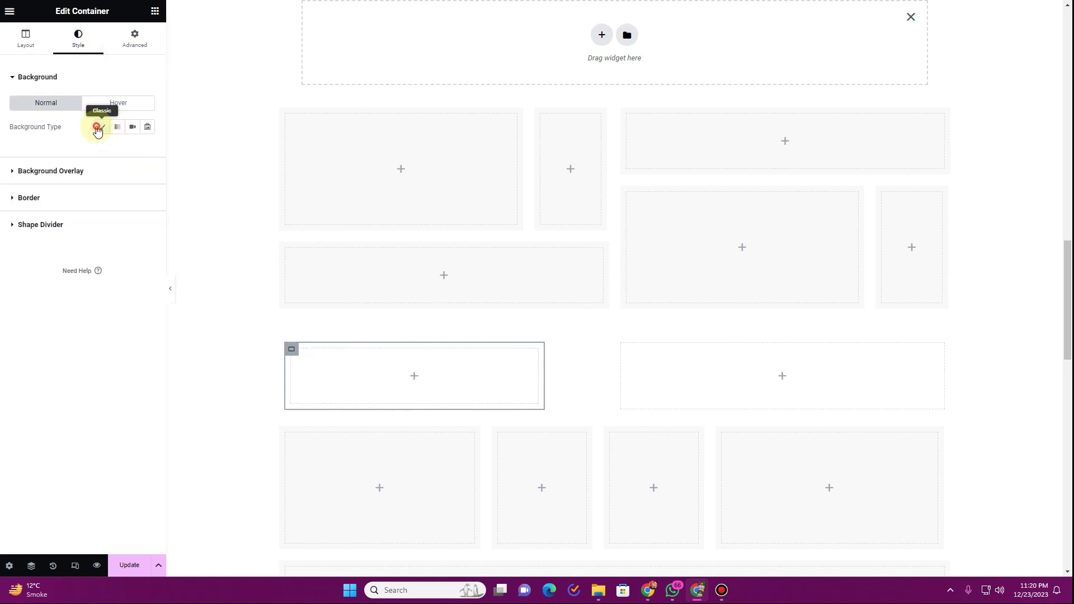
left_click(102, 127)
left_click(131, 150)
left_click(96, 288)
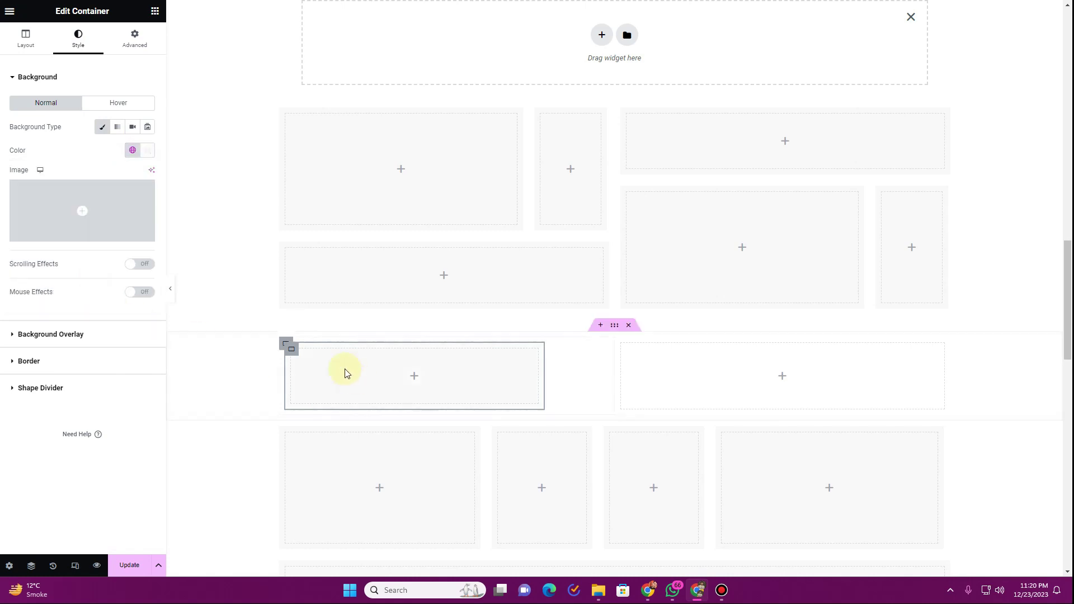
- Duplicate the grey nested container and set the copy's width to 20%
right_click(293, 357)
left_click(307, 348)
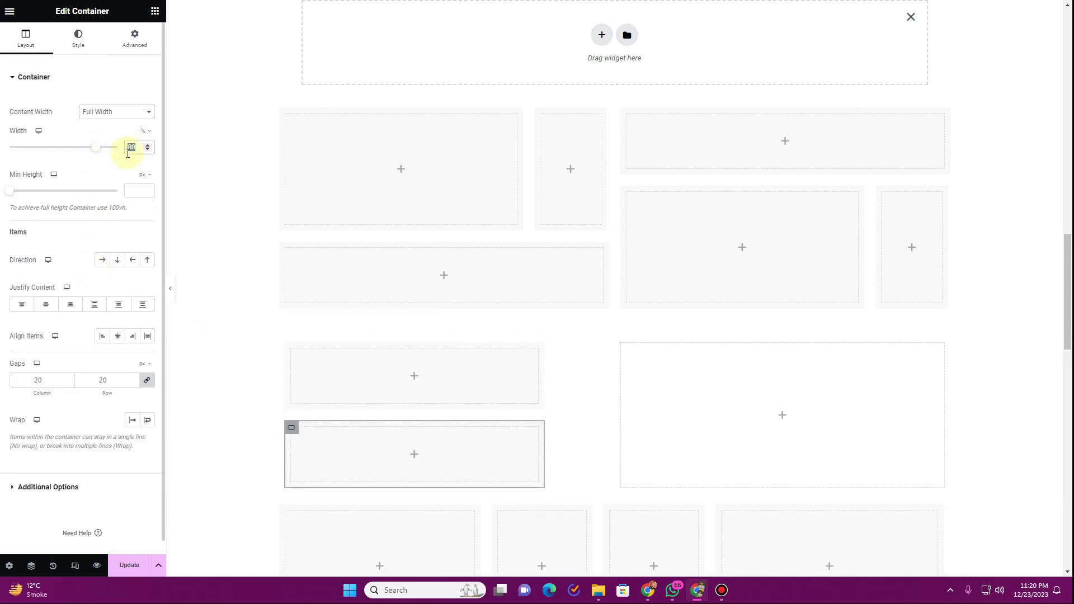
type("20")
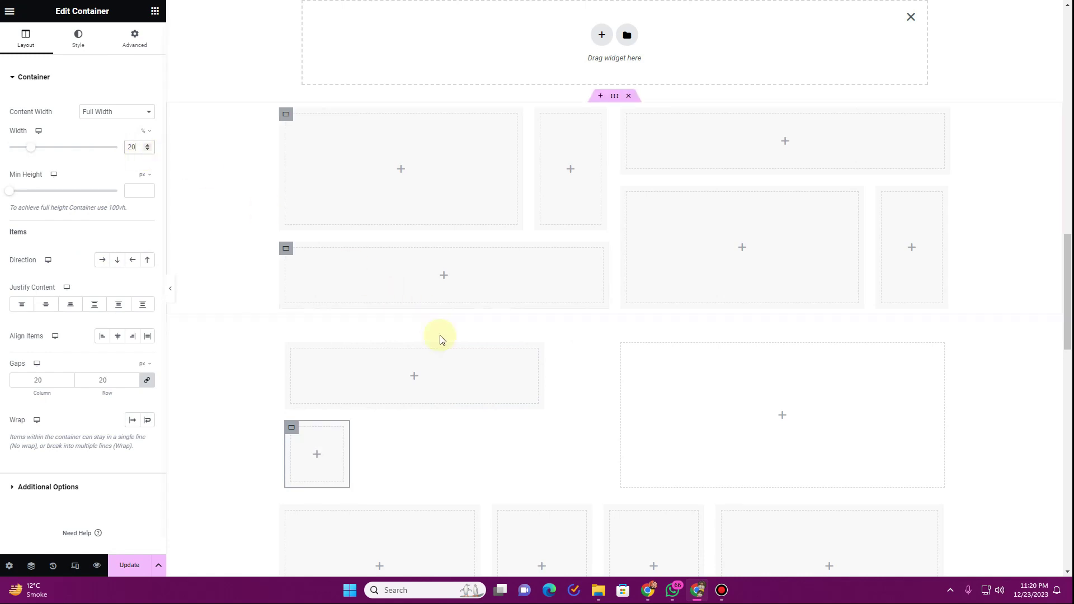
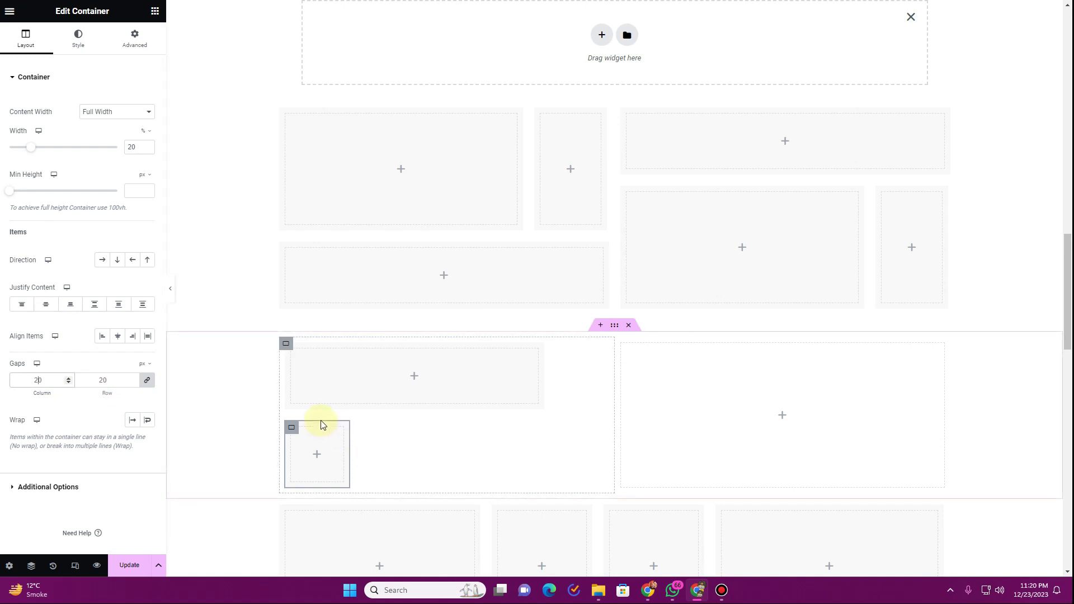
- Try narrowing the nested containers to 71% for the wide one and 18% for the small one
left_click(289, 358)
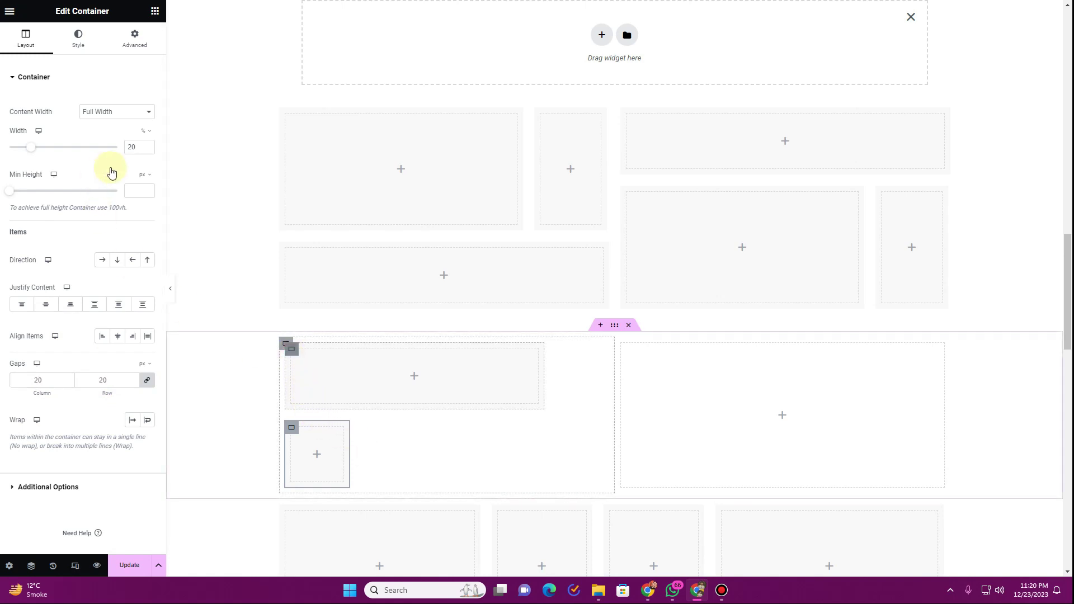
left_click(26, 35)
left_click(147, 150)
left_click(291, 434)
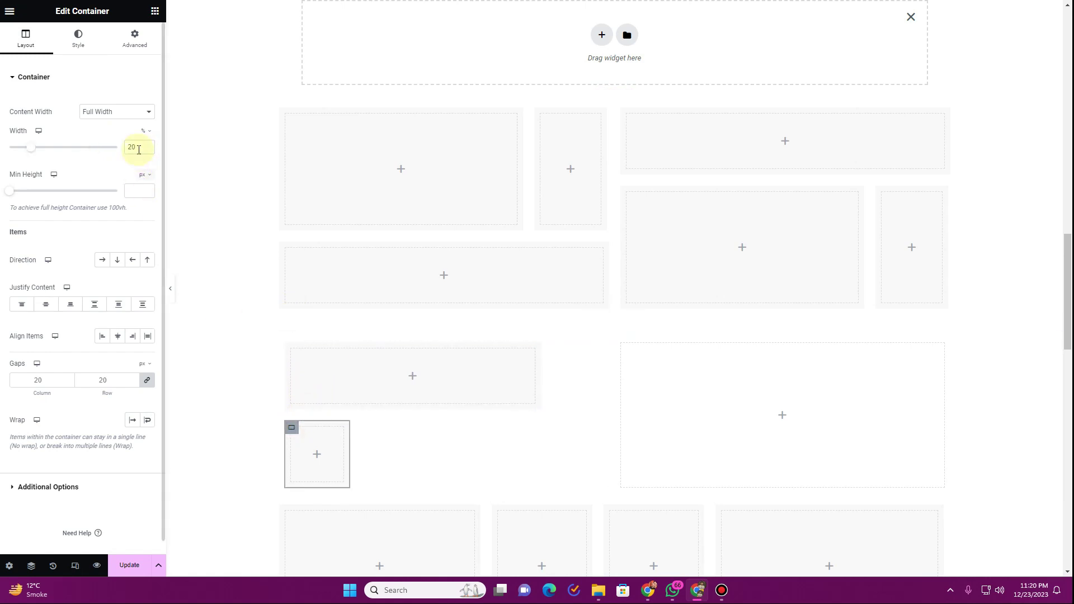
left_click(147, 150)
left_click(148, 150)
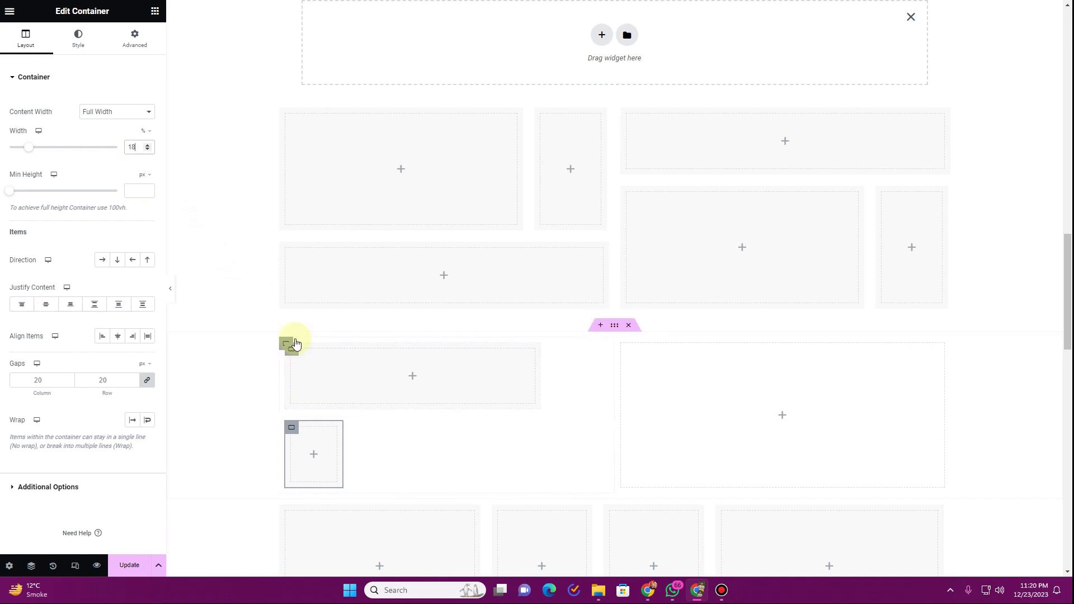
left_click(291, 349)
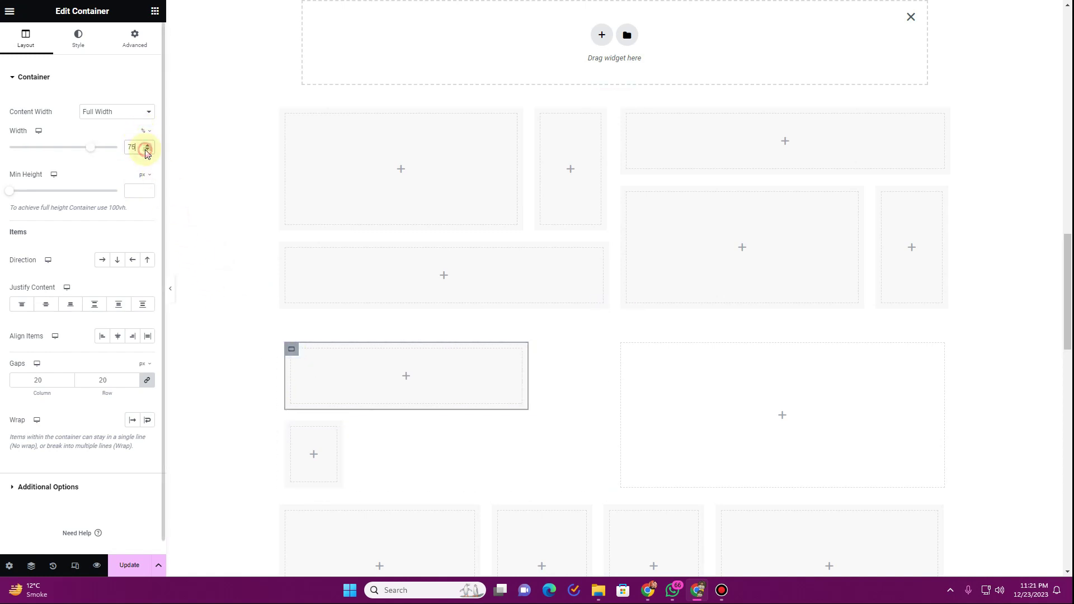
left_click(147, 150)
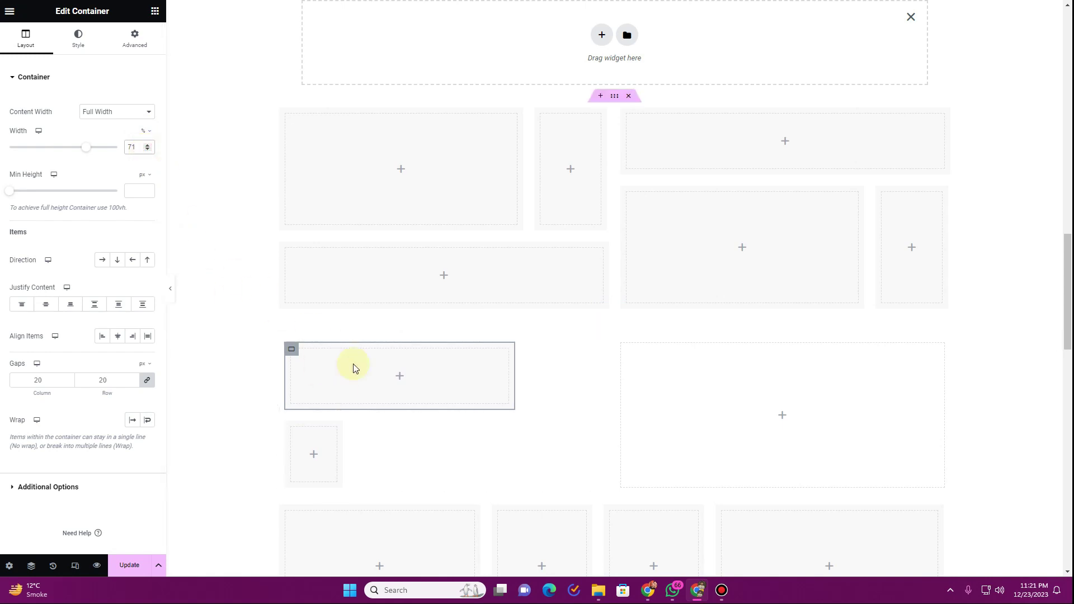
- Enable wrapping on the first column that holds the two nested containers
left_click(284, 347)
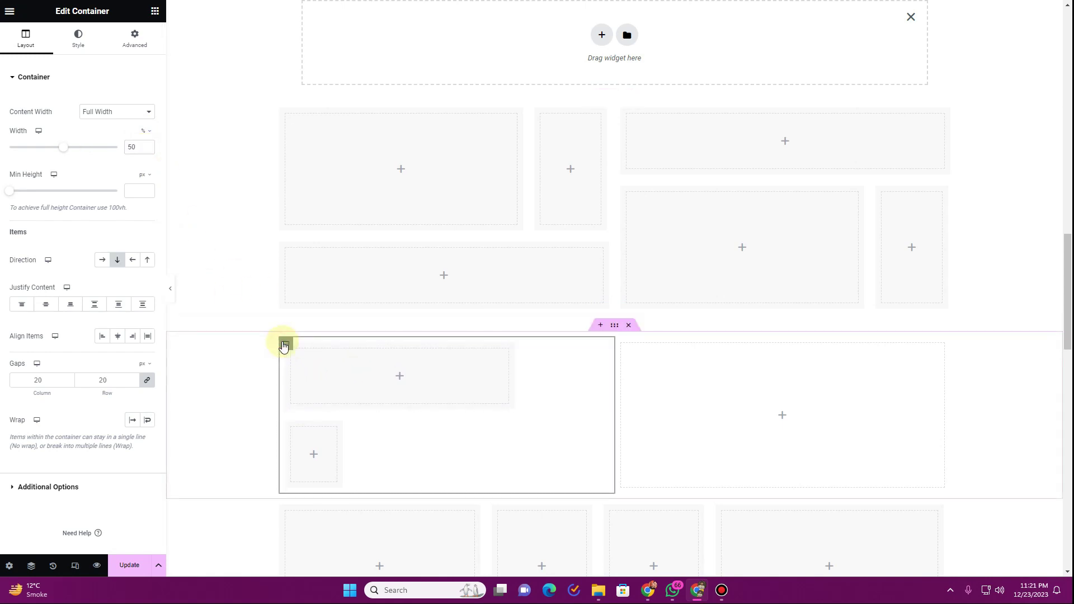
left_click(147, 425)
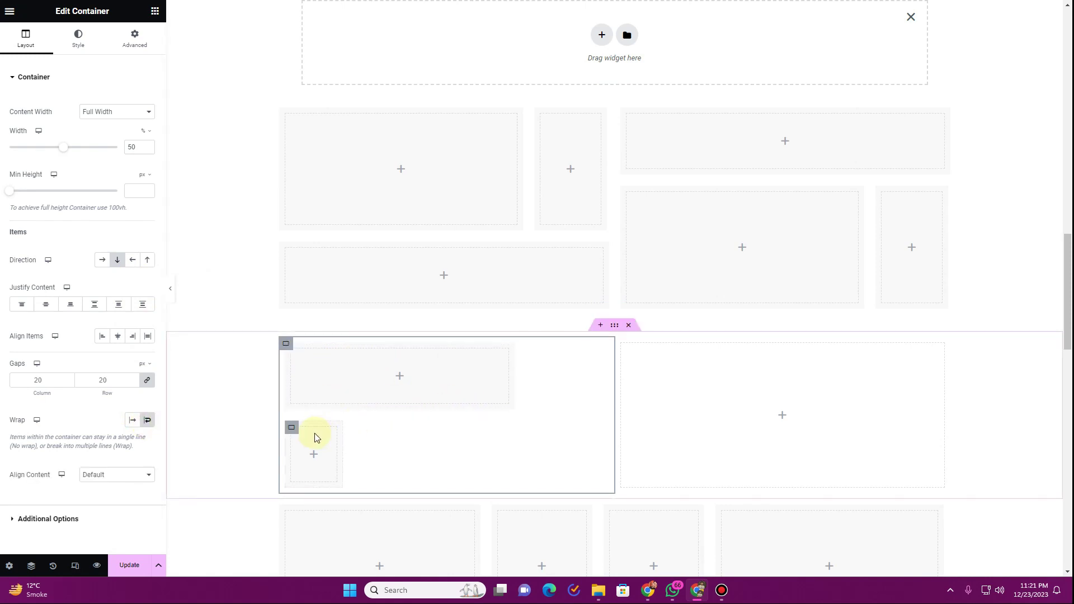
- Try reducing the wide nested container to 61% width and the small one to 14%
left_click(288, 351)
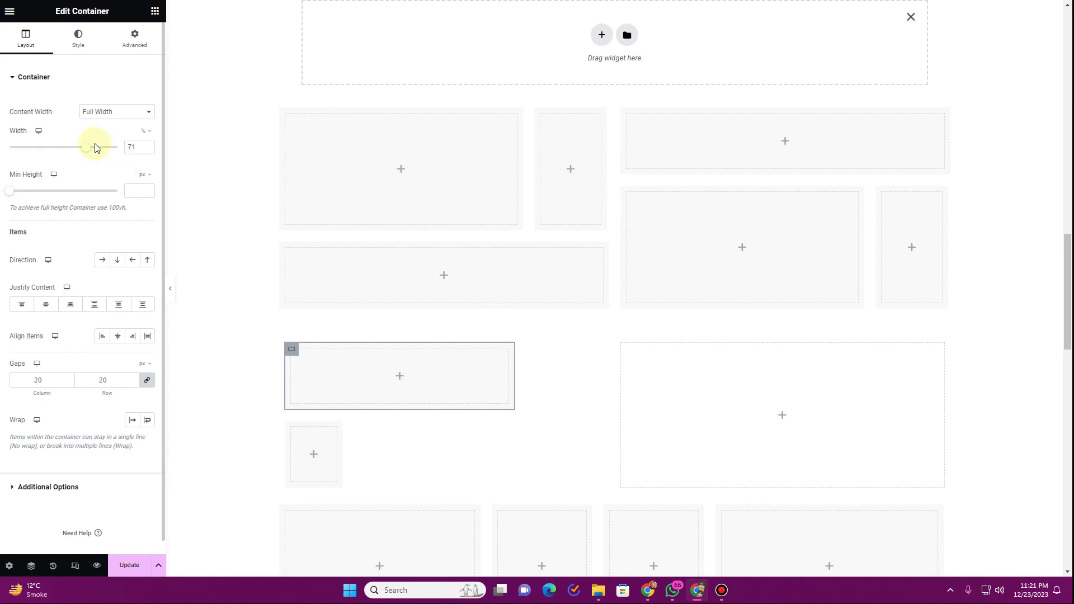
left_click_drag(88, 151, 83, 152)
left_click_drag(80, 152, 75, 152)
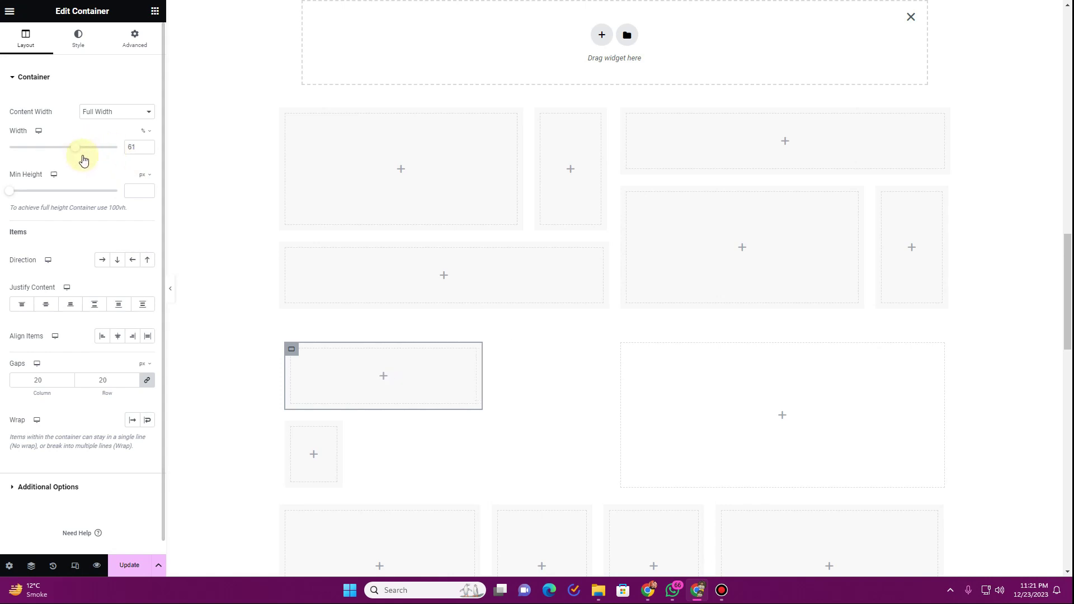
left_click(292, 428)
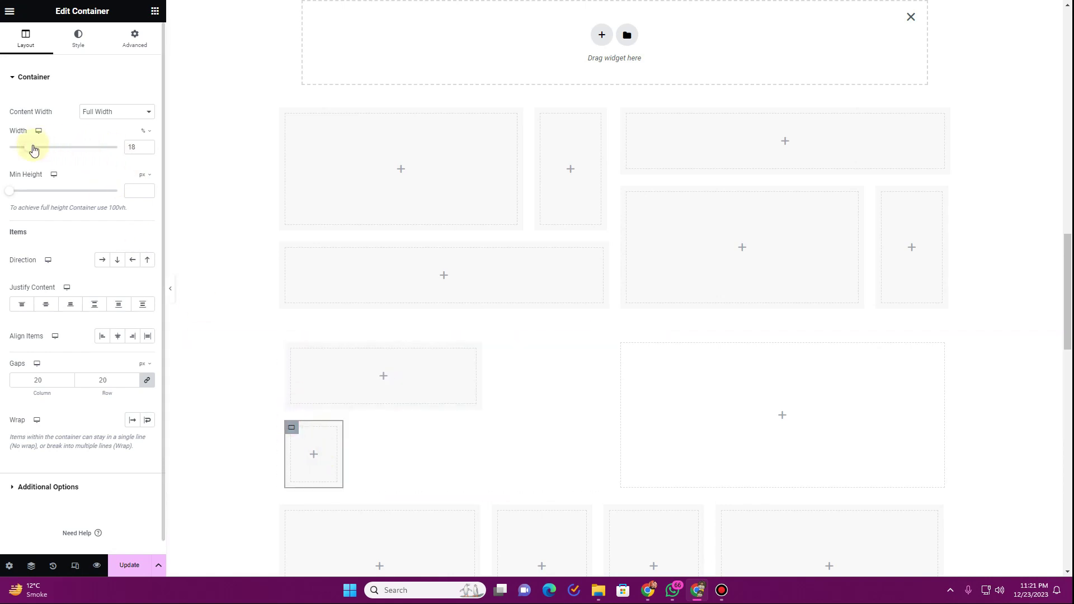
left_click_drag(29, 149, 24, 148)
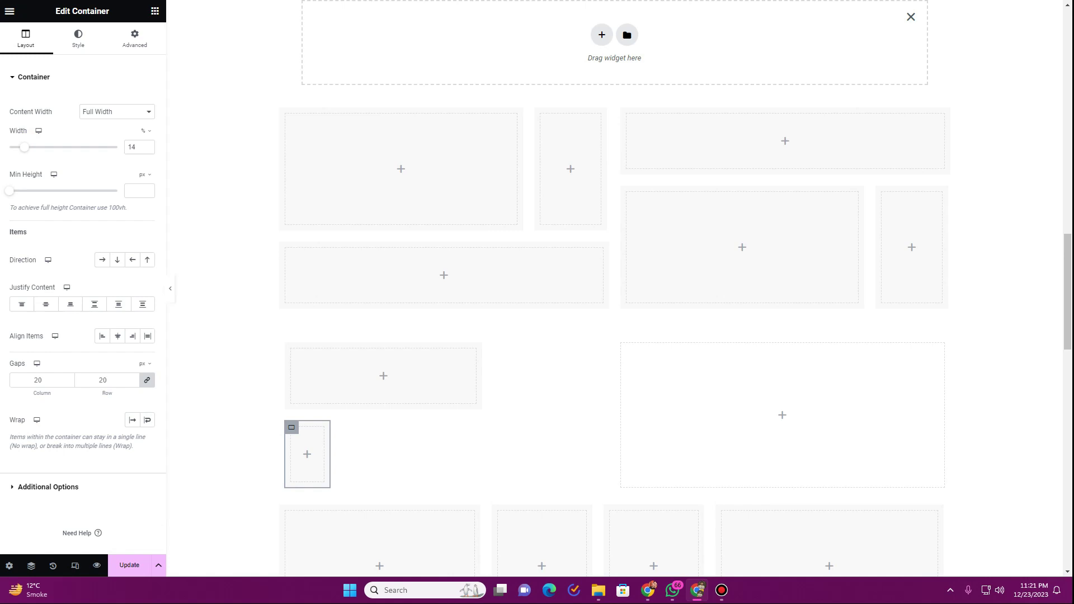
- Set the first column's direction to horizontal row
left_click(317, 339)
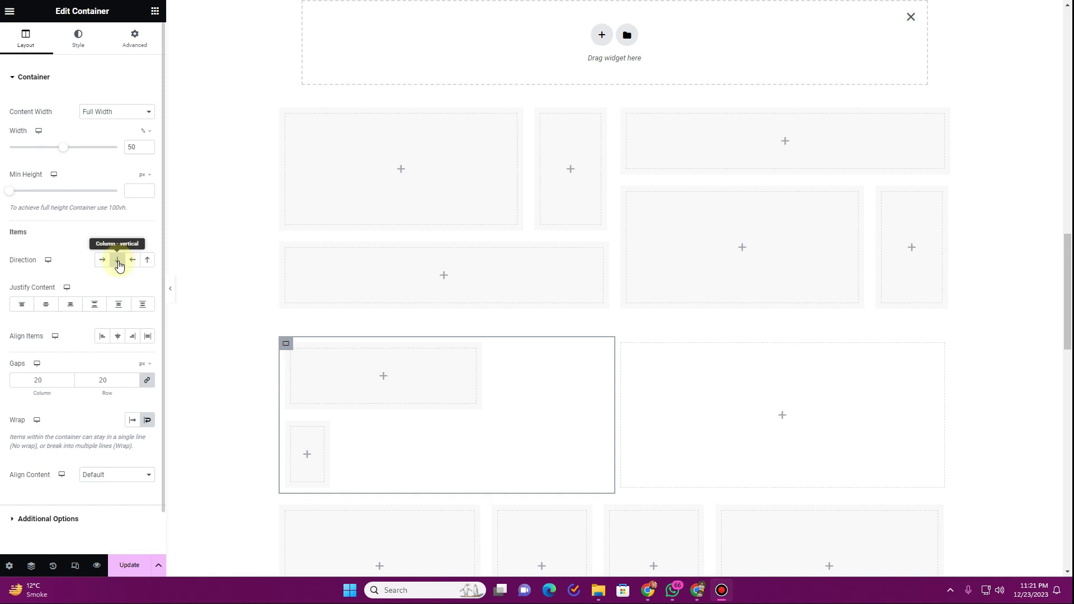
left_click(103, 261)
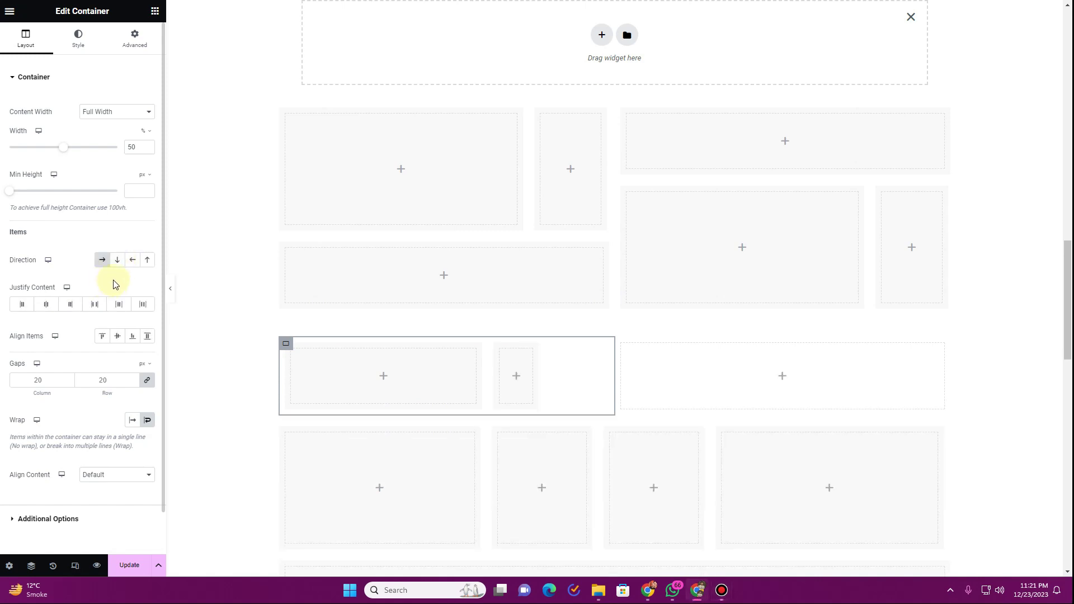
- Set the wide nested container's width to 69% and the small one's width to 27%
left_click(290, 354)
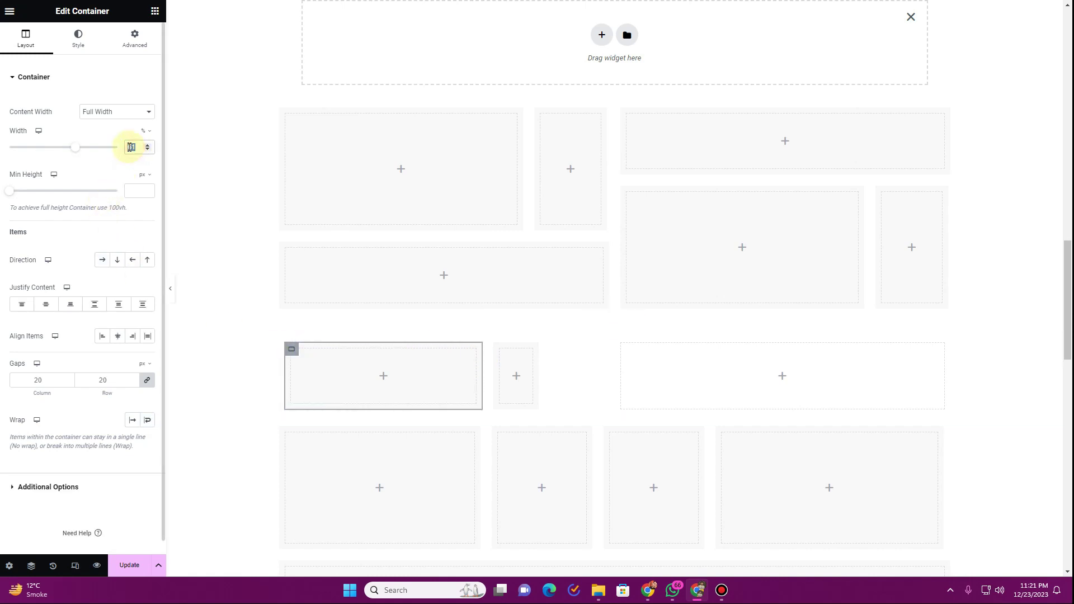
type("69")
left_click(531, 355)
double_click(130, 147)
type("29")
left_click(148, 150)
left_click(149, 150)
left_click(148, 150)
left_click(149, 145)
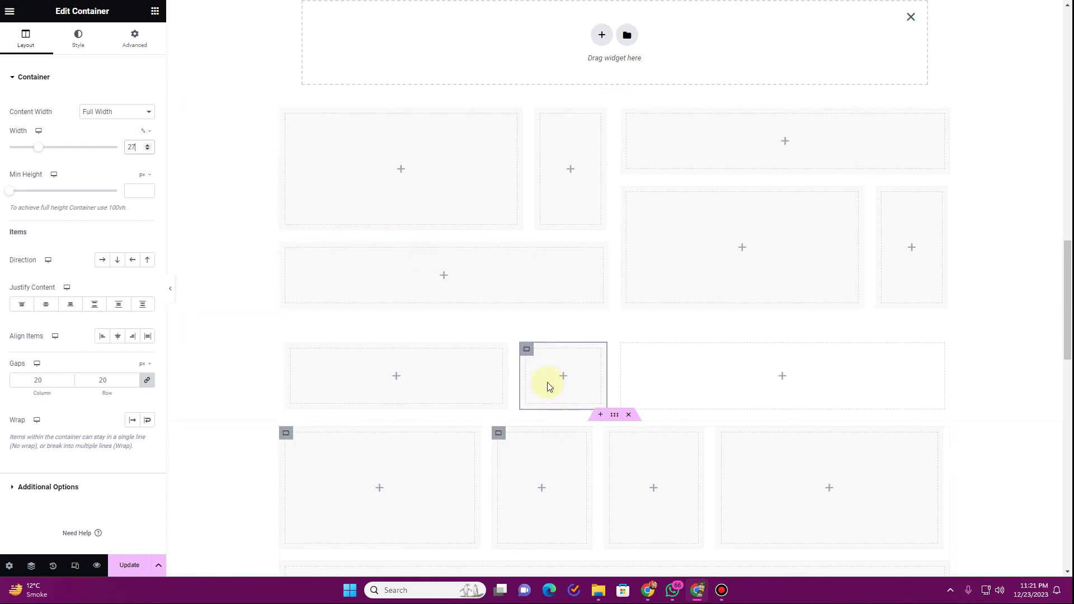
- Duplicate the 27% container and set the copy's width to 100%
right_click(526, 350)
left_click(548, 353)
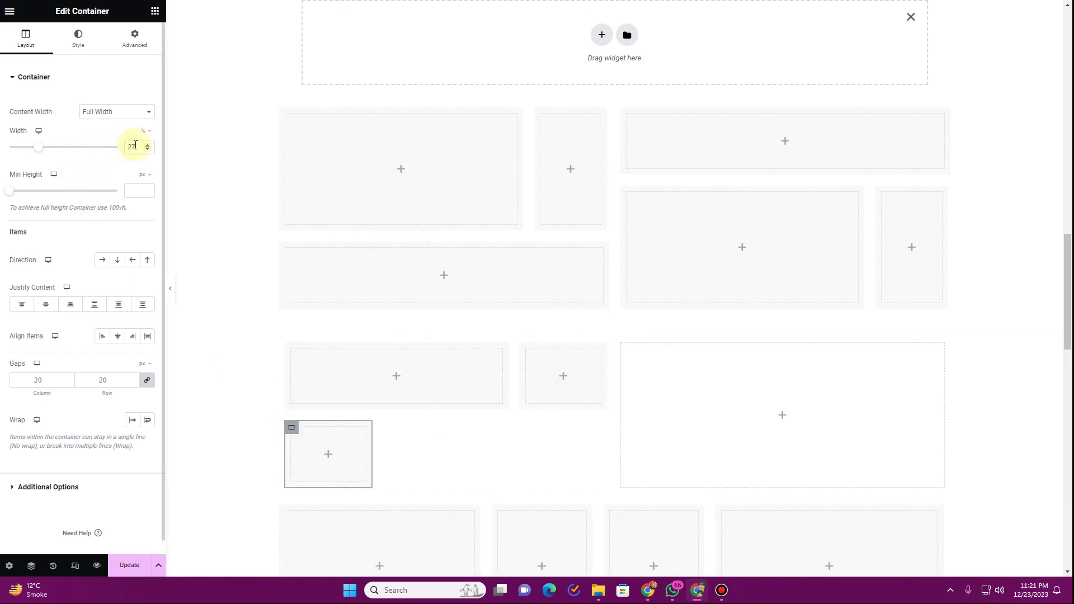
type("100")
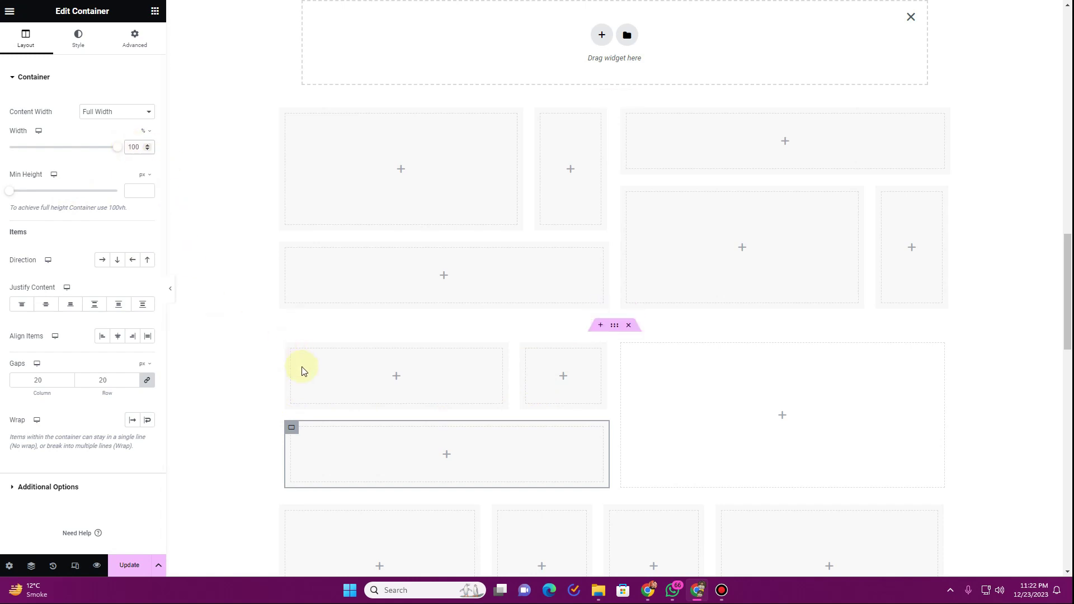
- Try a minimum height of 50 px on the two side-by-side nested containers
left_click(527, 349)
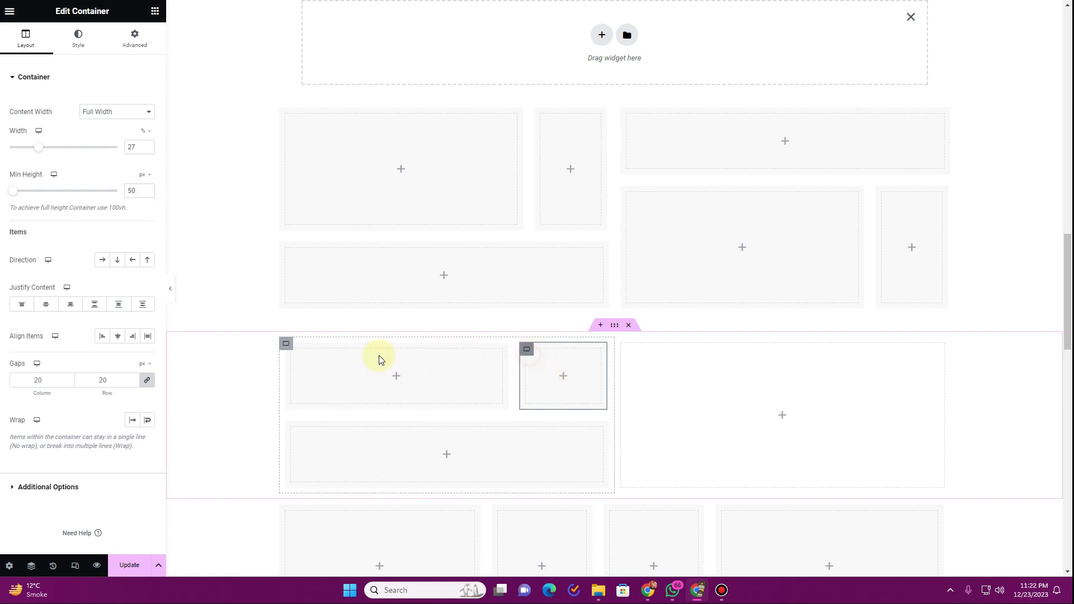
left_click(291, 349)
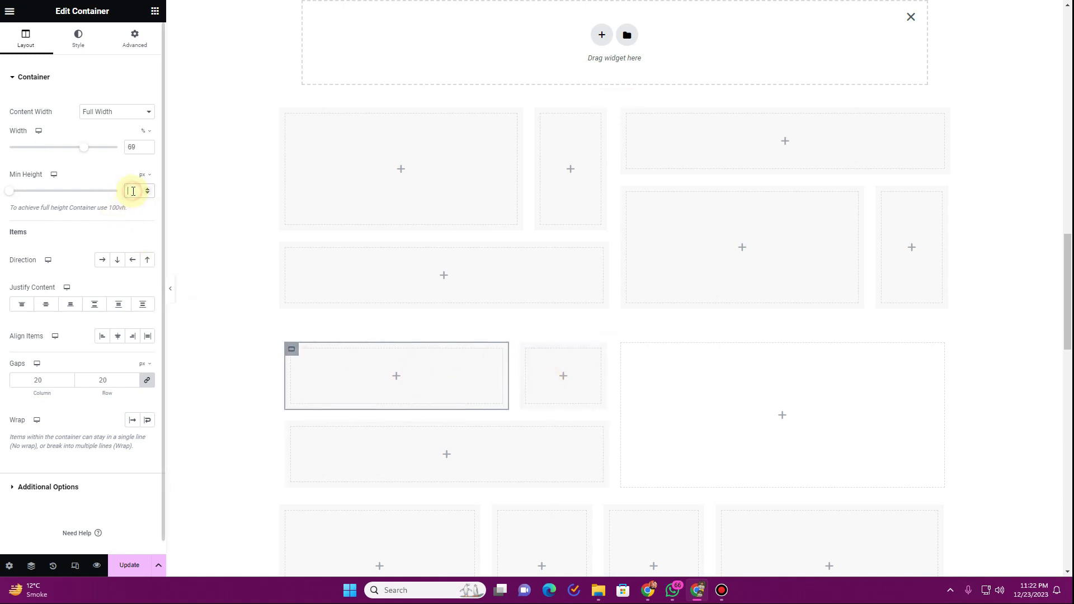
left_click(134, 190)
type("5")
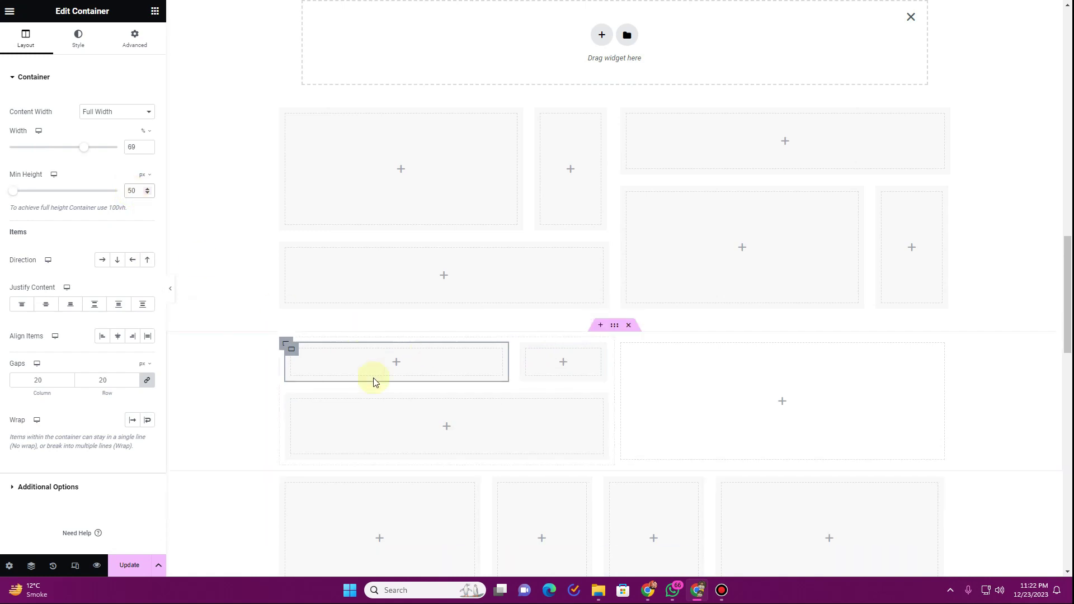
type("0")
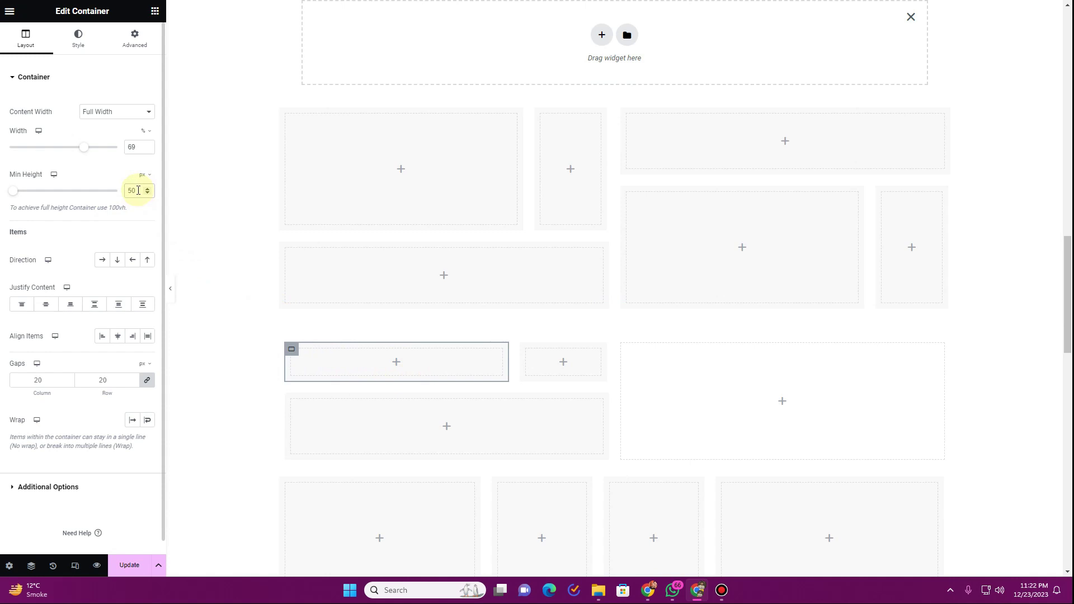
- Set the minimum height of both side-by-side nested containers to 150 px
type("150")
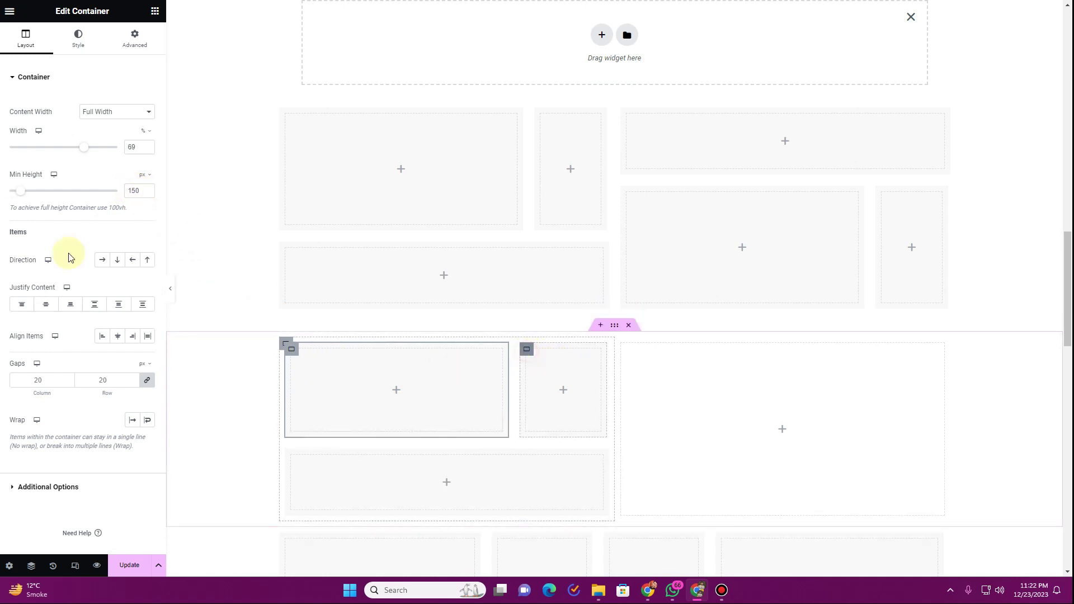
left_click(130, 190)
type("1")
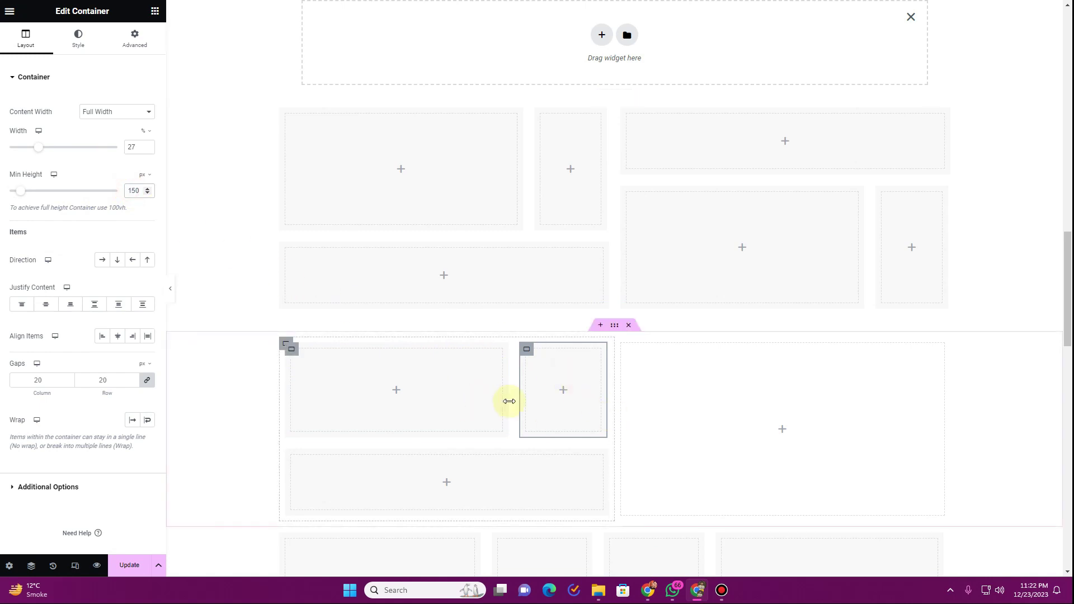
- Add a new row-direction container directly above the reference row of four blocks with a full-width block beneath
scroll(502, 474, "down", 2)
scroll(502, 479, "up", 3)
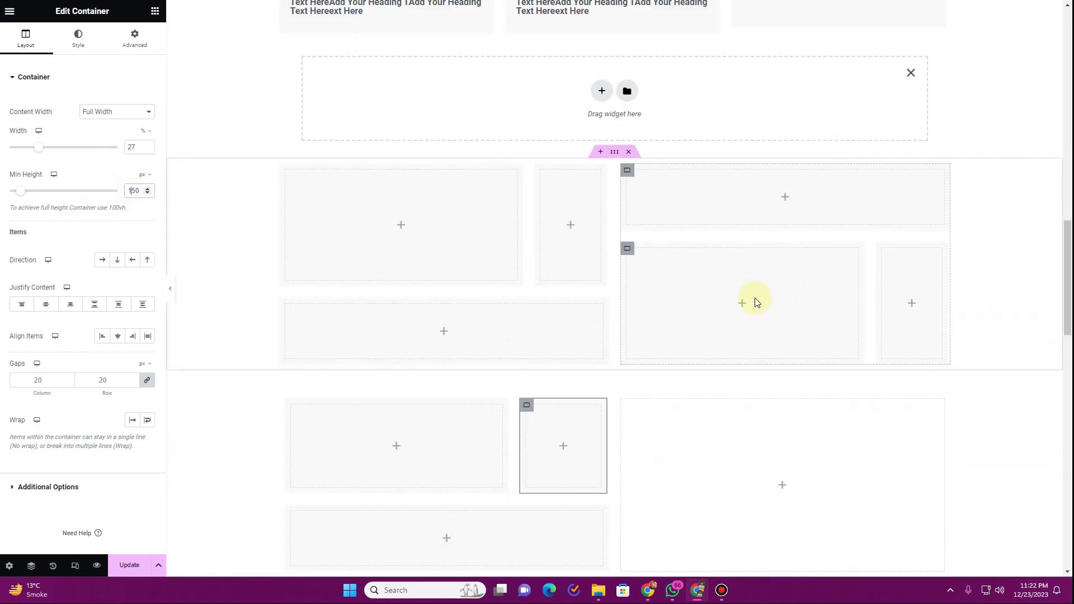
scroll(754, 298, "down", 4)
scroll(721, 273, "down", 3)
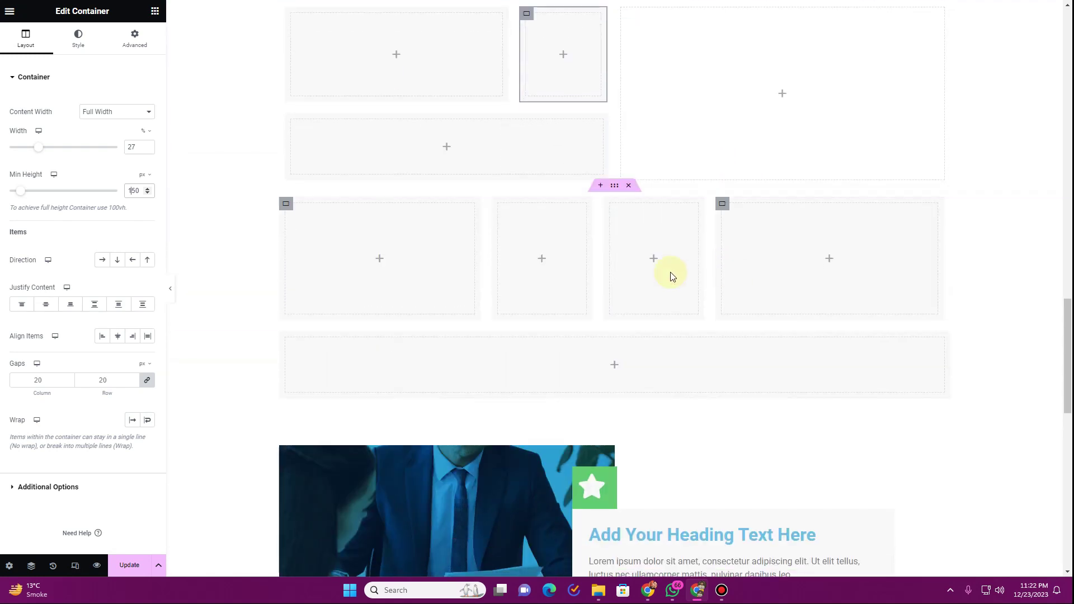
scroll(426, 330, "up", 2)
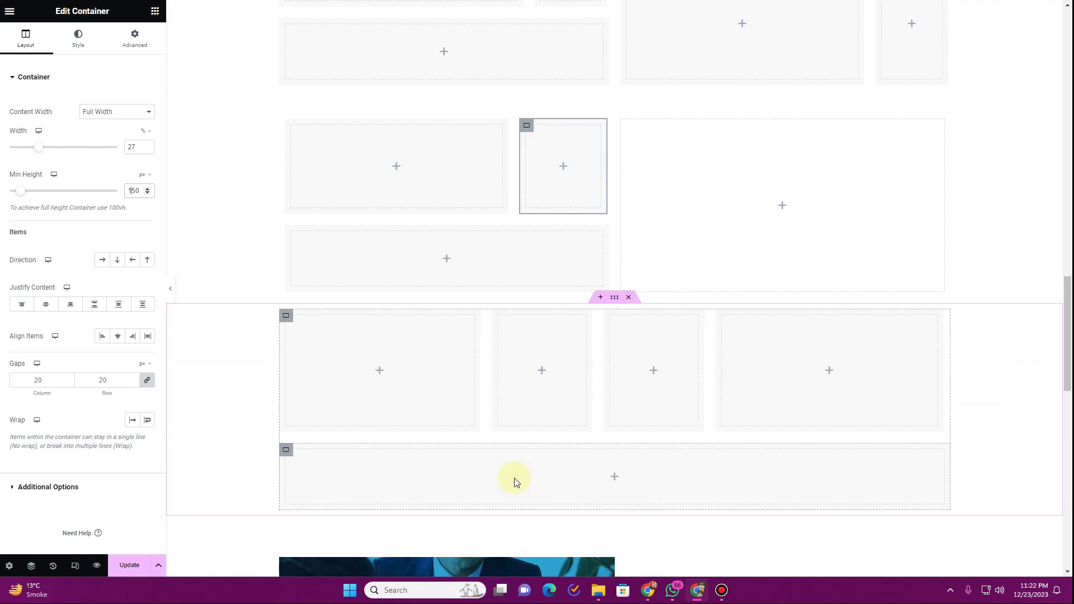
scroll(515, 480, "up", 10)
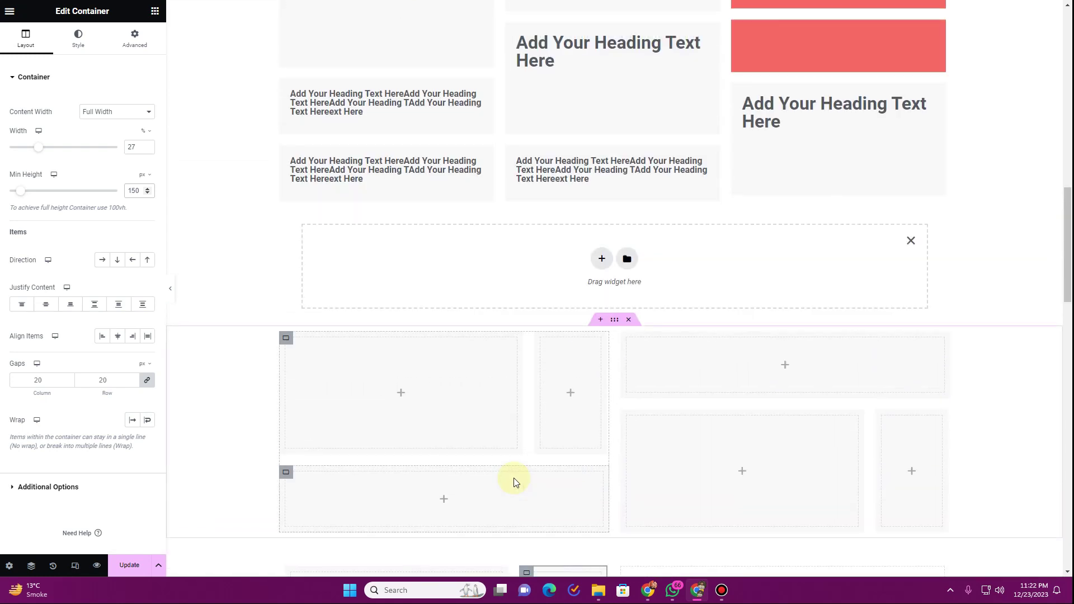
scroll(515, 481, "down", 14)
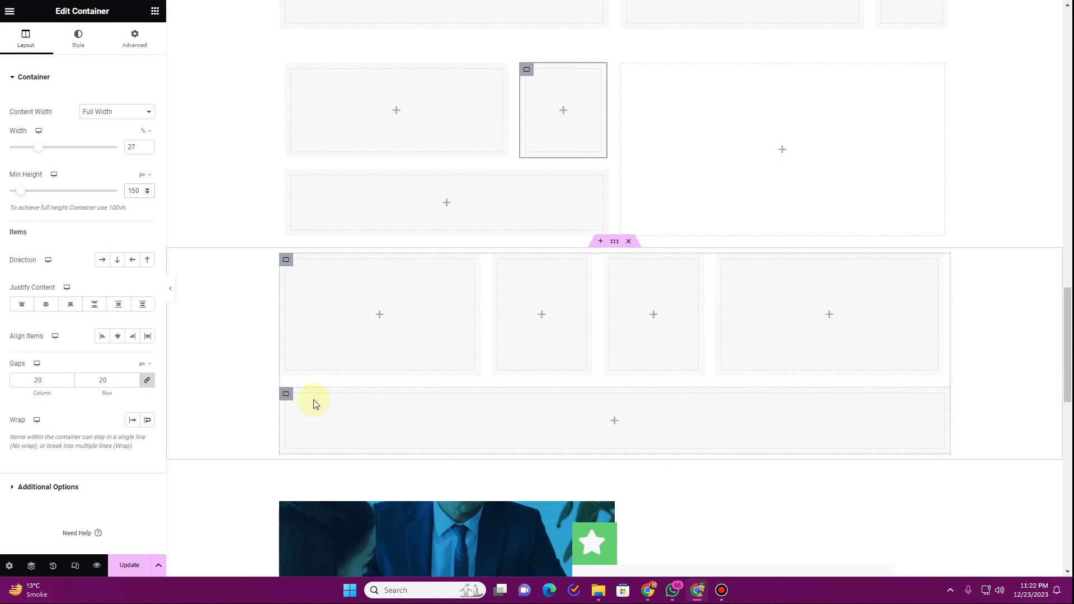
left_click(599, 242)
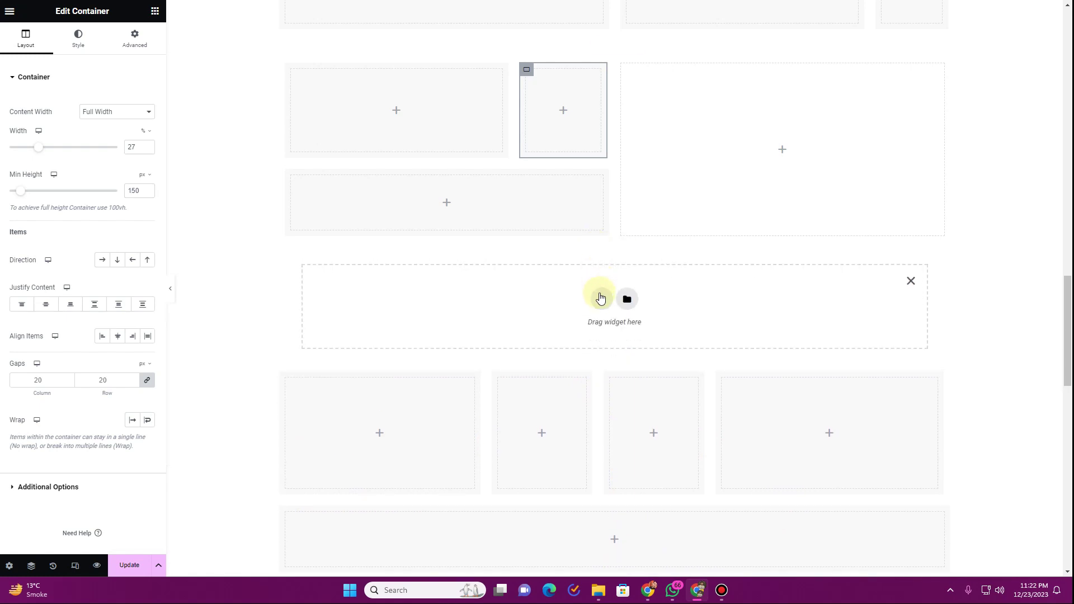
left_click(600, 300)
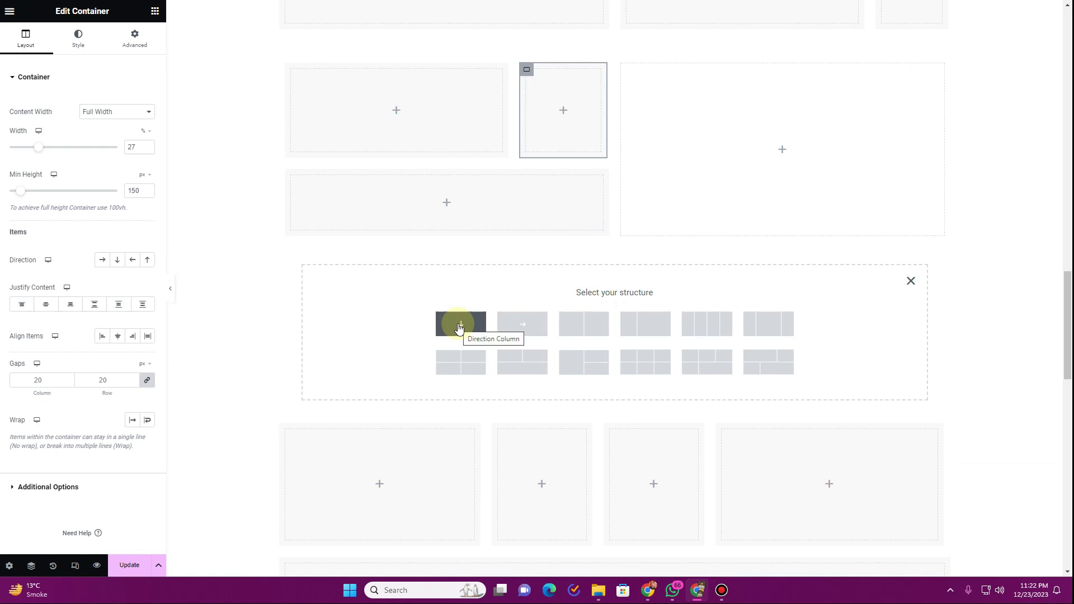
left_click(526, 338)
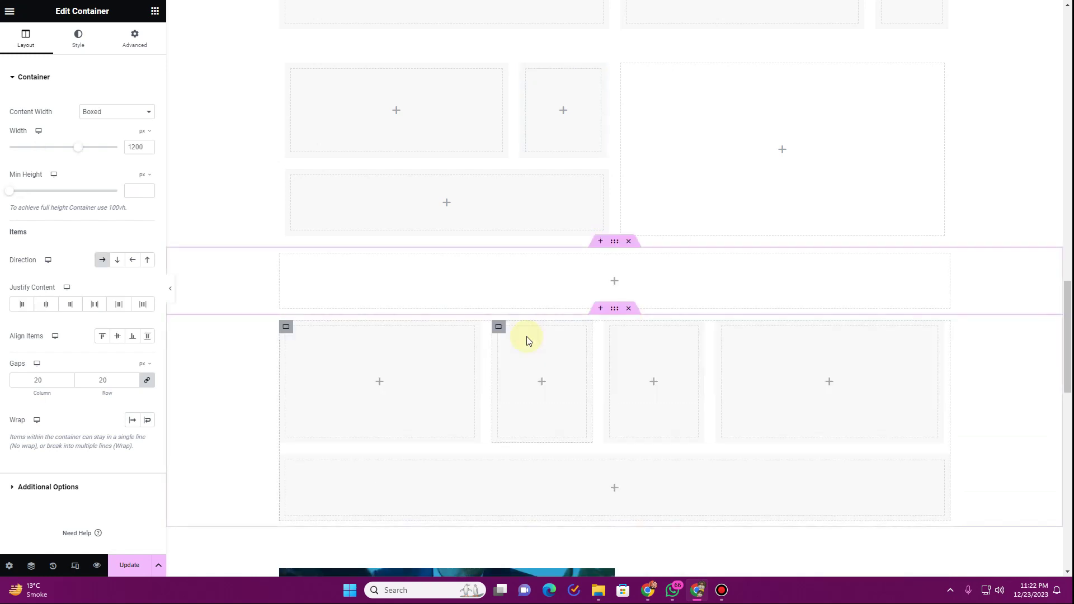
- Insert a nested container into the new row container, with full-width content and a width of 33%
left_click(155, 11)
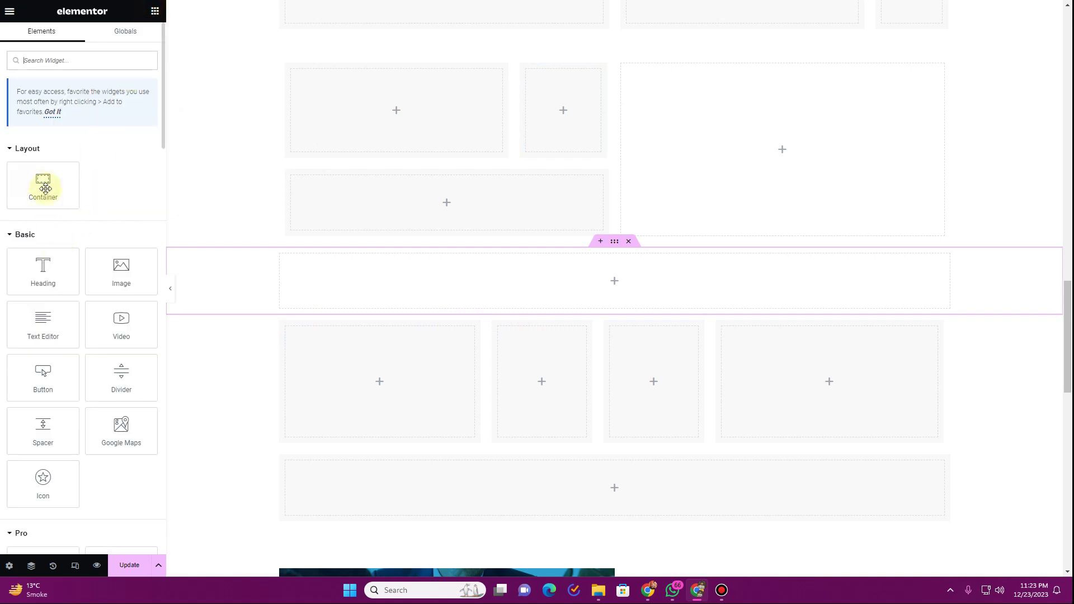
left_click_drag(41, 184, 368, 287)
left_click(123, 110)
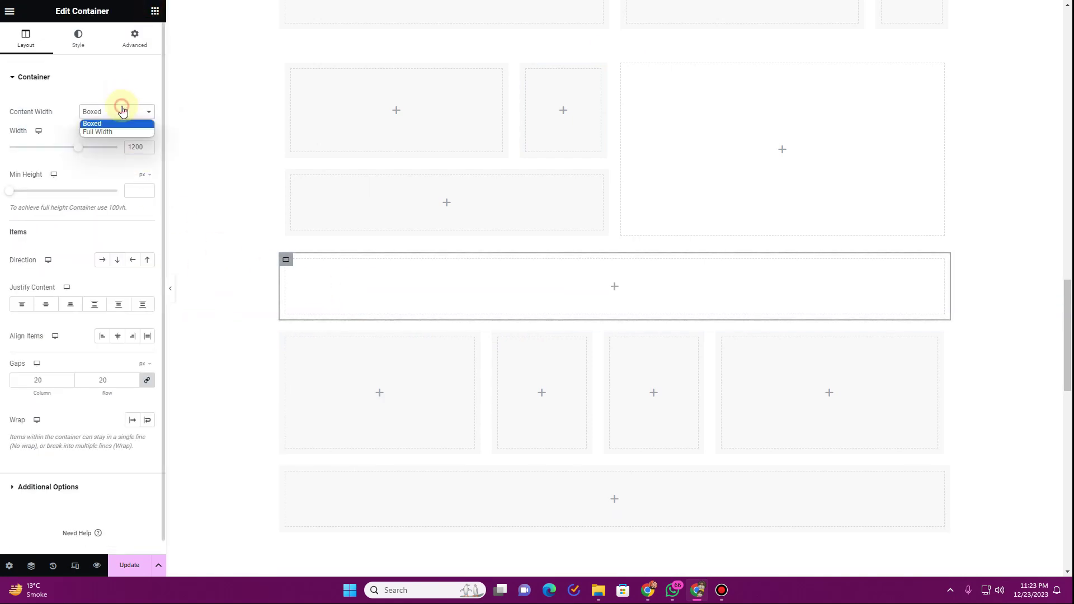
left_click(115, 130)
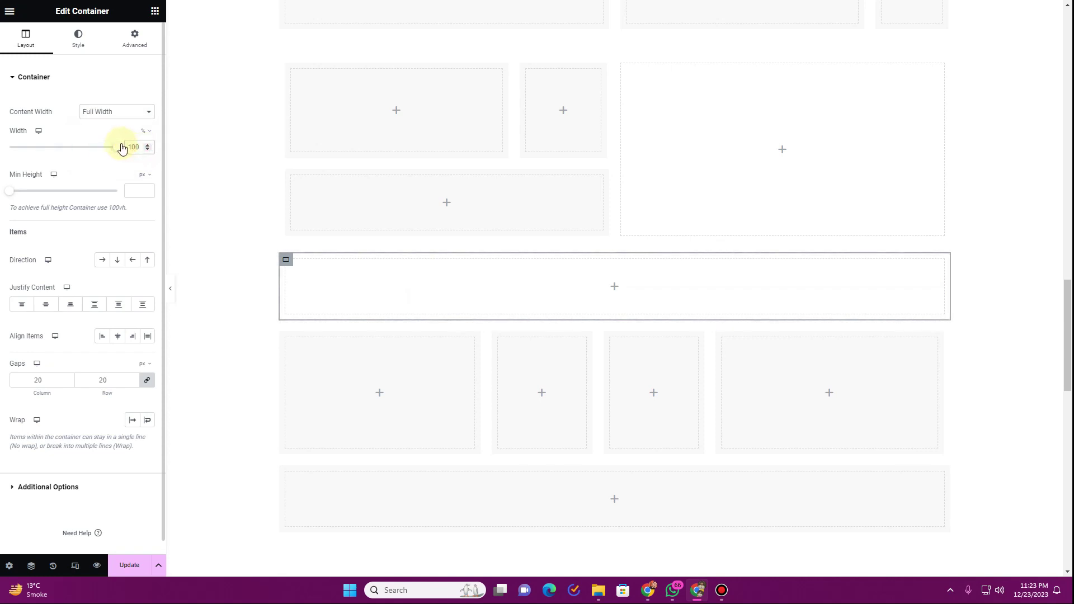
type("33")
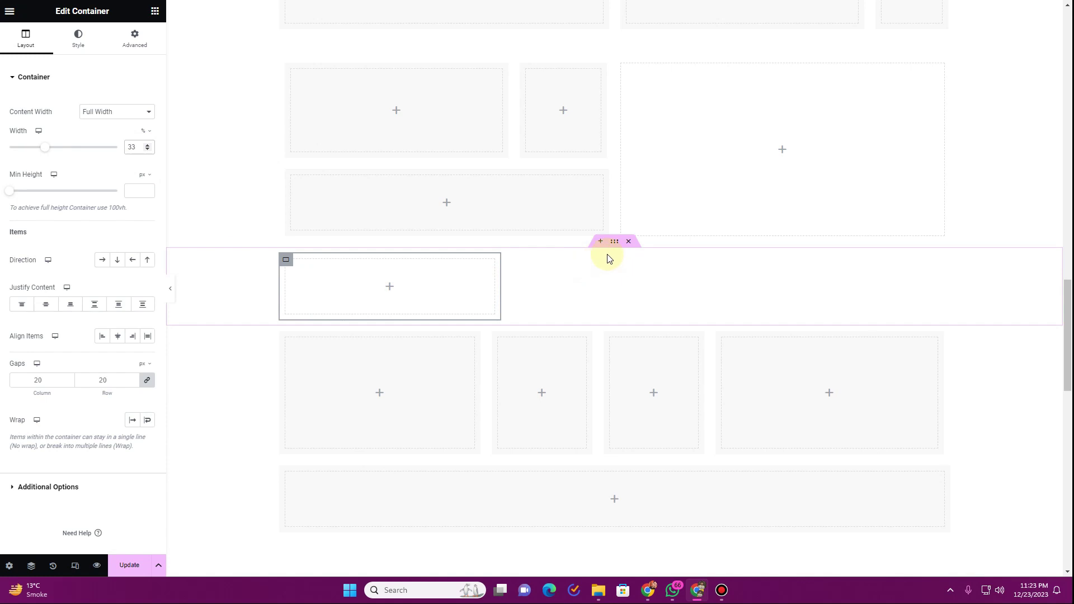
- Keep the parent container's direction as row and give the nested container a classic background in the light grey global color
left_click(615, 247)
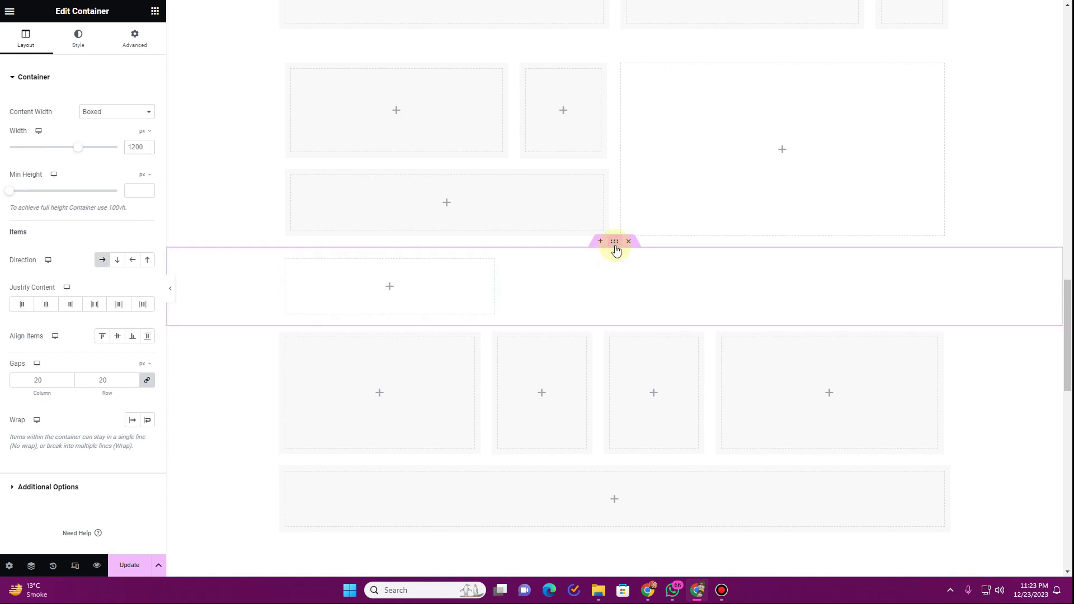
left_click(103, 261)
left_click(287, 260)
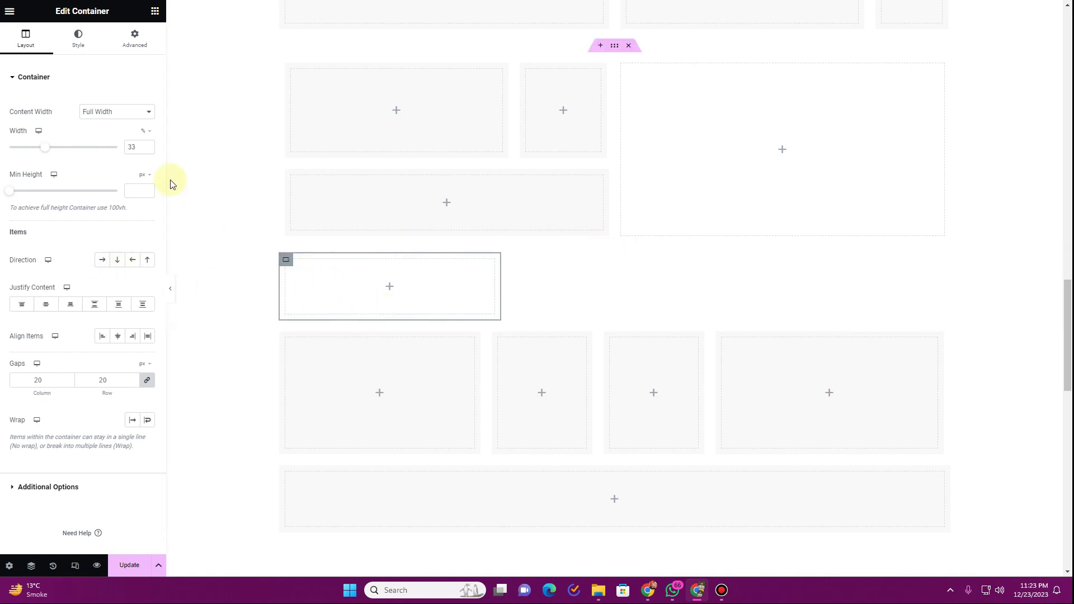
left_click(84, 53)
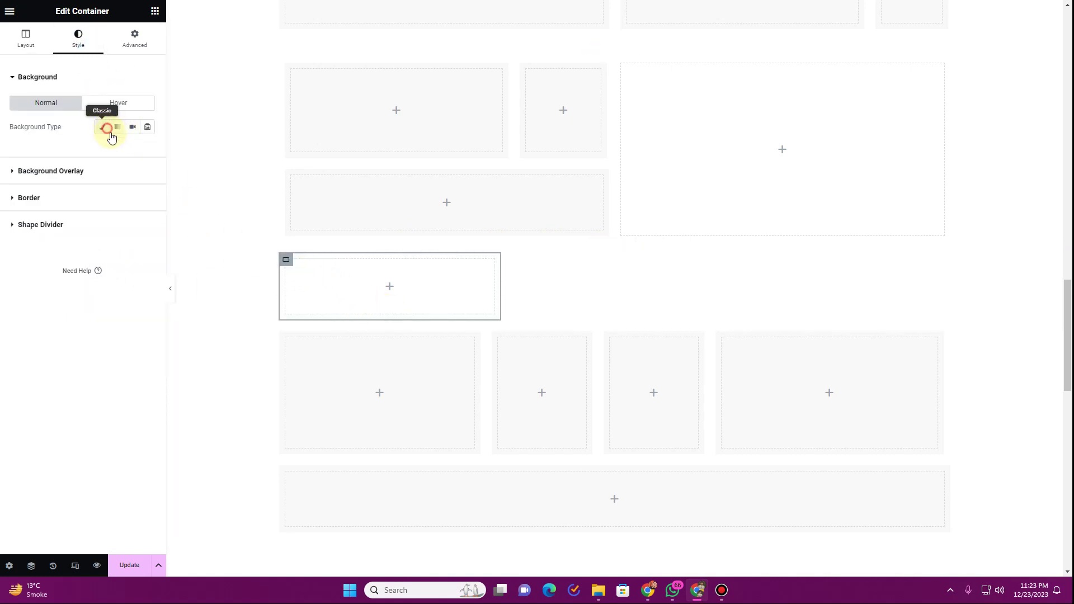
left_click(103, 128)
left_click(135, 152)
left_click(67, 295)
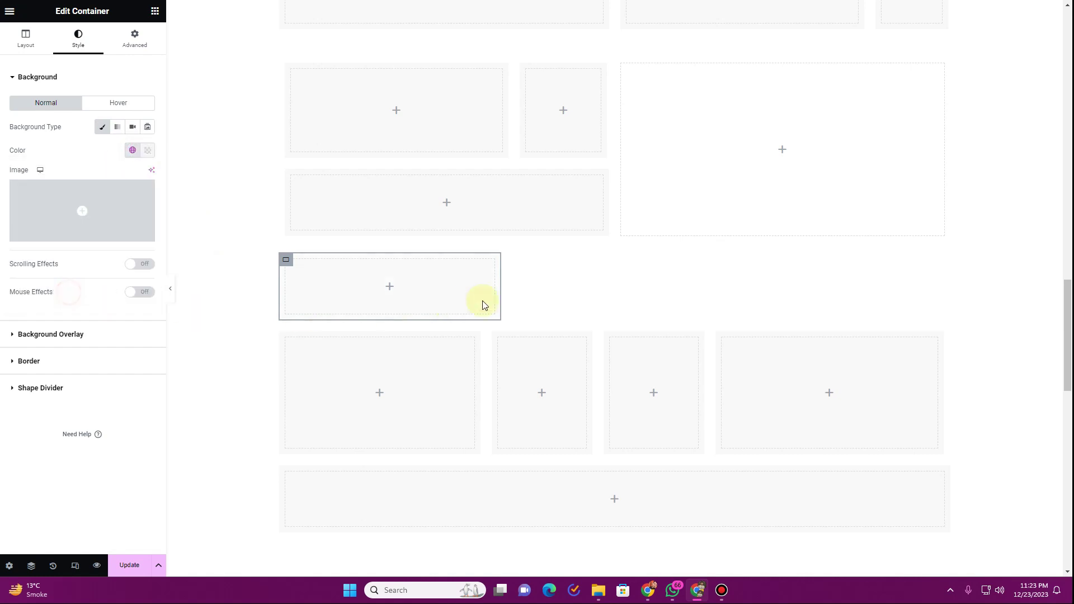
- Duplicate the nested container, set the copy's width to 15%, and duplicate that 15% container
right_click(286, 261)
left_click(317, 292)
double_click(135, 147)
type("10")
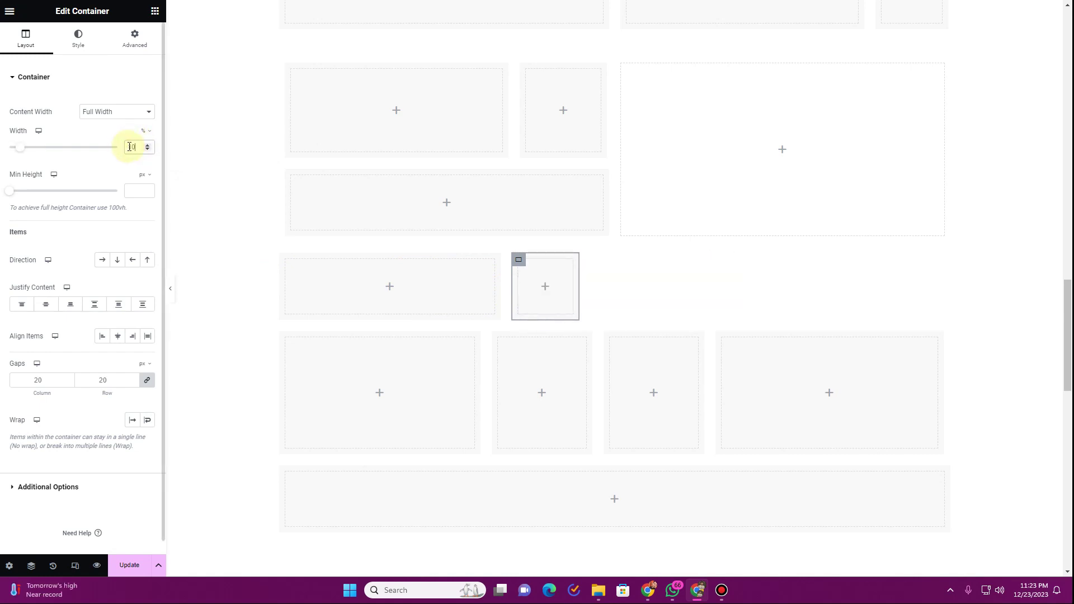
key("BackSpace")
type("5")
right_click(518, 260)
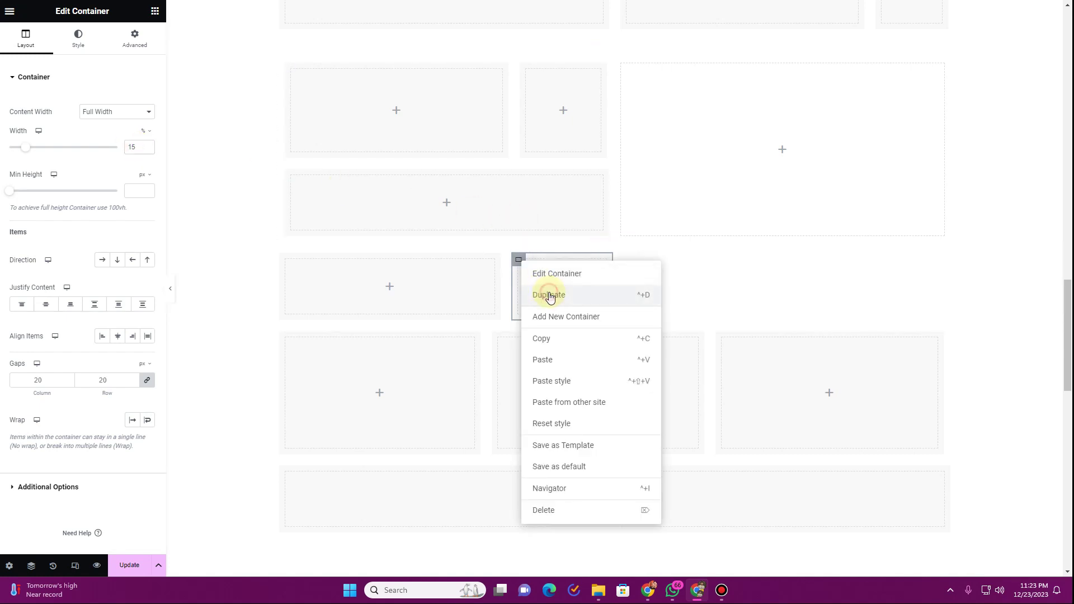
left_click(549, 295)
- Set the first nested container's width to 30%
left_click(286, 260)
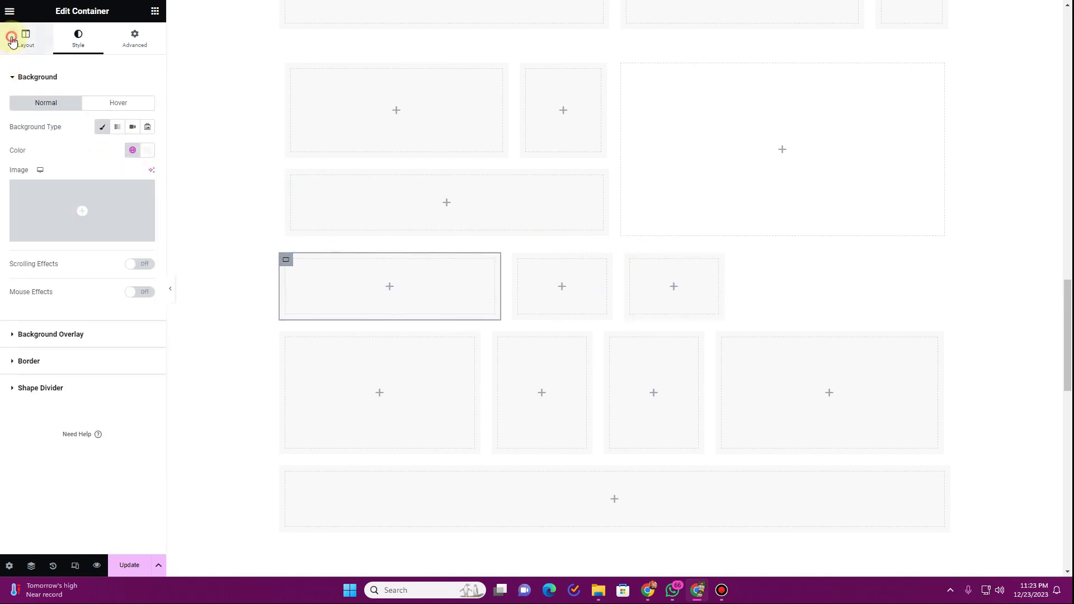
left_click(12, 40)
double_click(138, 146)
type("25")
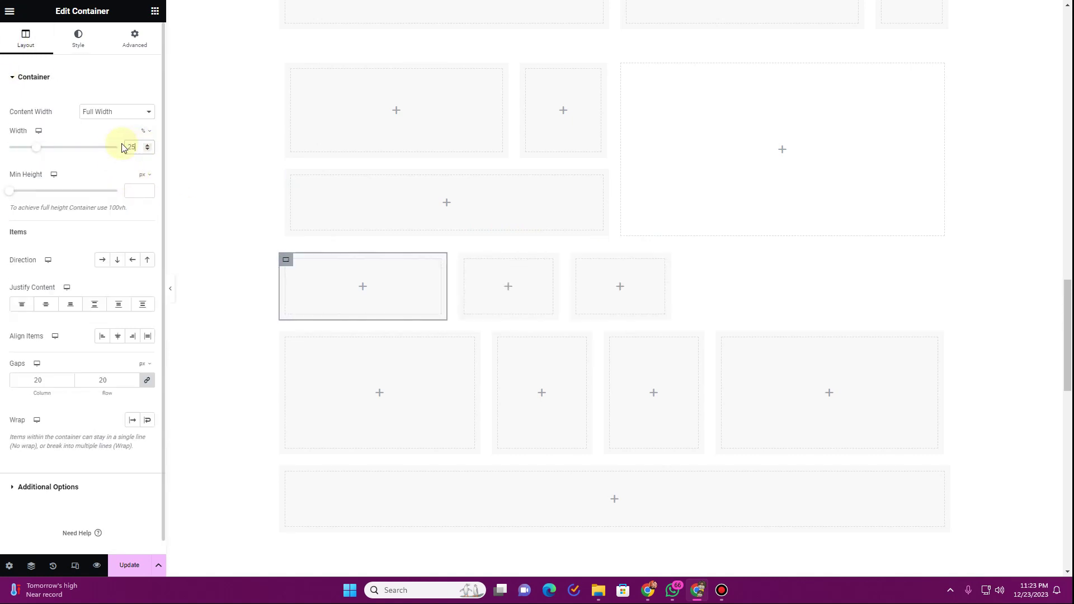
left_click(145, 145)
left_click(146, 145)
left_click(145, 145)
left_click(145, 145)
left_click(146, 145)
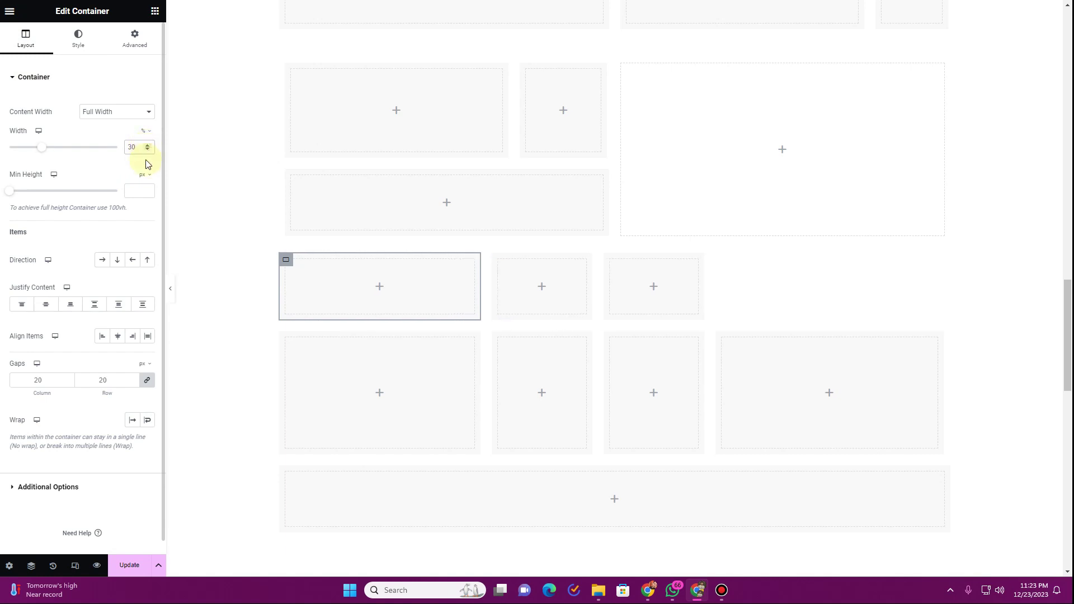
- Copy the 30% container, paste it at the end of the row, and set the pasted container's width to 34%
right_click(290, 263)
left_click(338, 337)
right_click(756, 278)
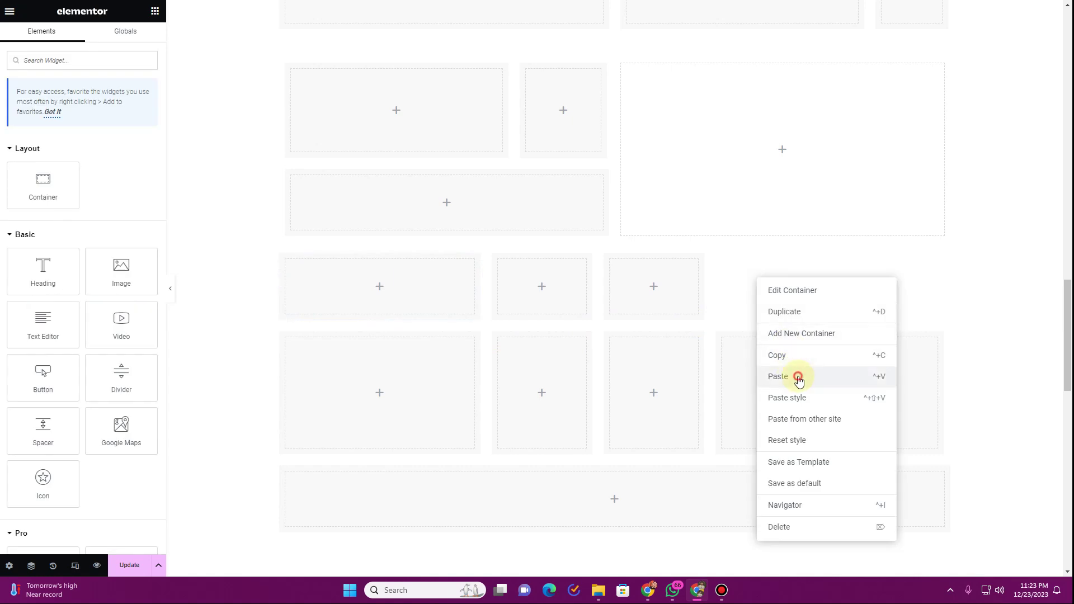
left_click(799, 380)
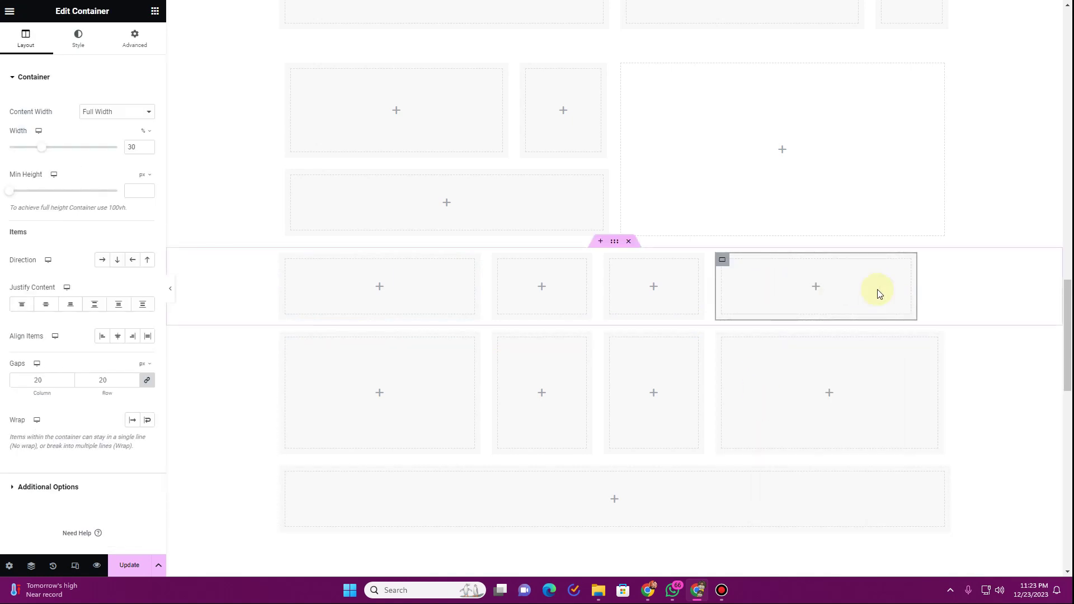
left_click(147, 146)
left_click(148, 145)
left_click(148, 144)
left_click(148, 145)
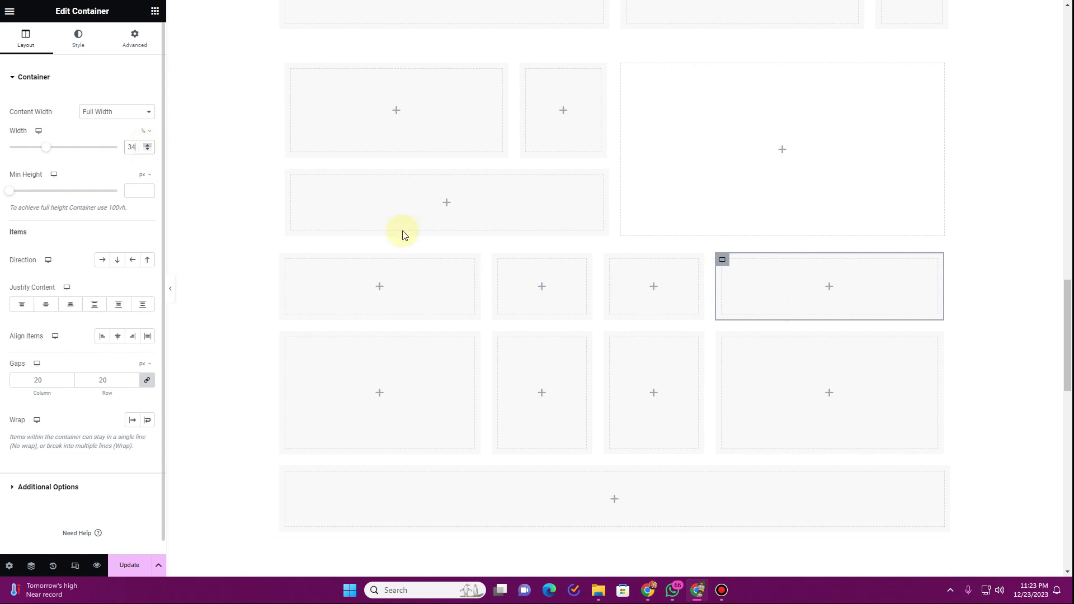
- Duplicate the 34% container and enable wrapping on the parent container
right_click(722, 260)
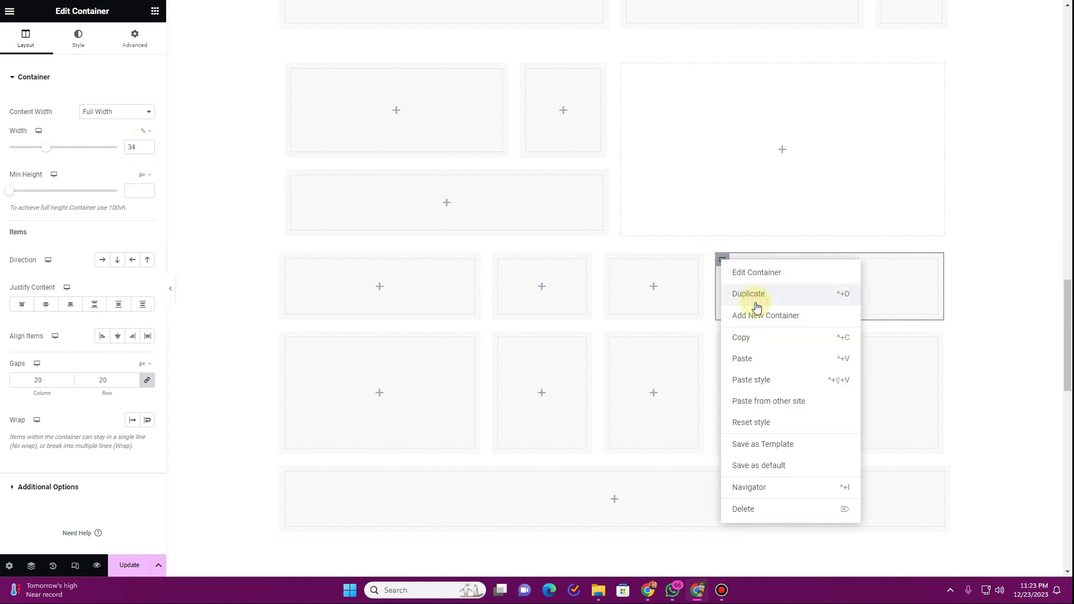
left_click(756, 295)
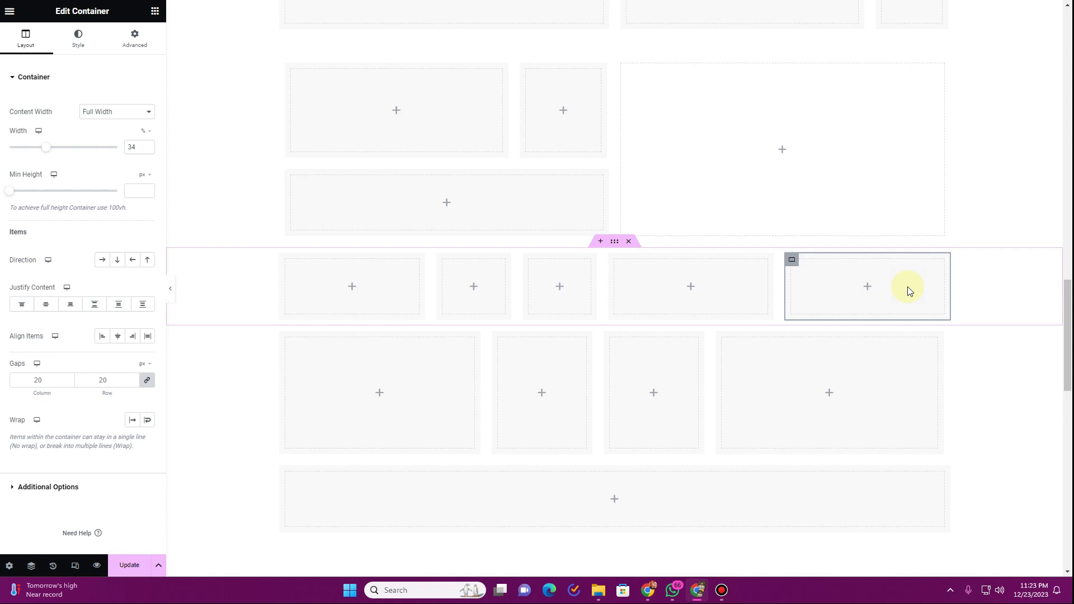
left_click(615, 241)
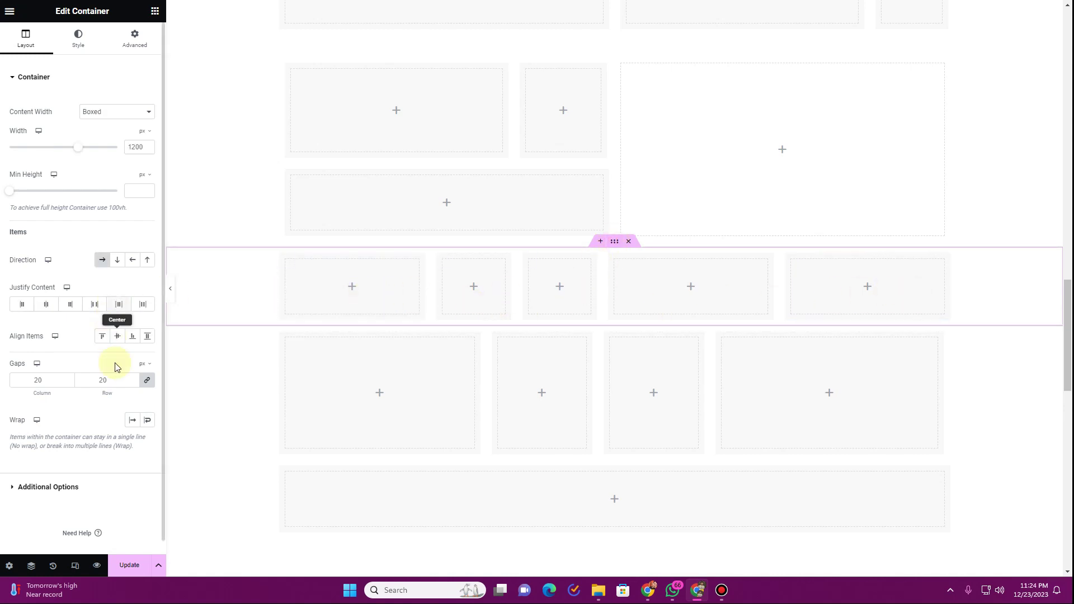
left_click(147, 423)
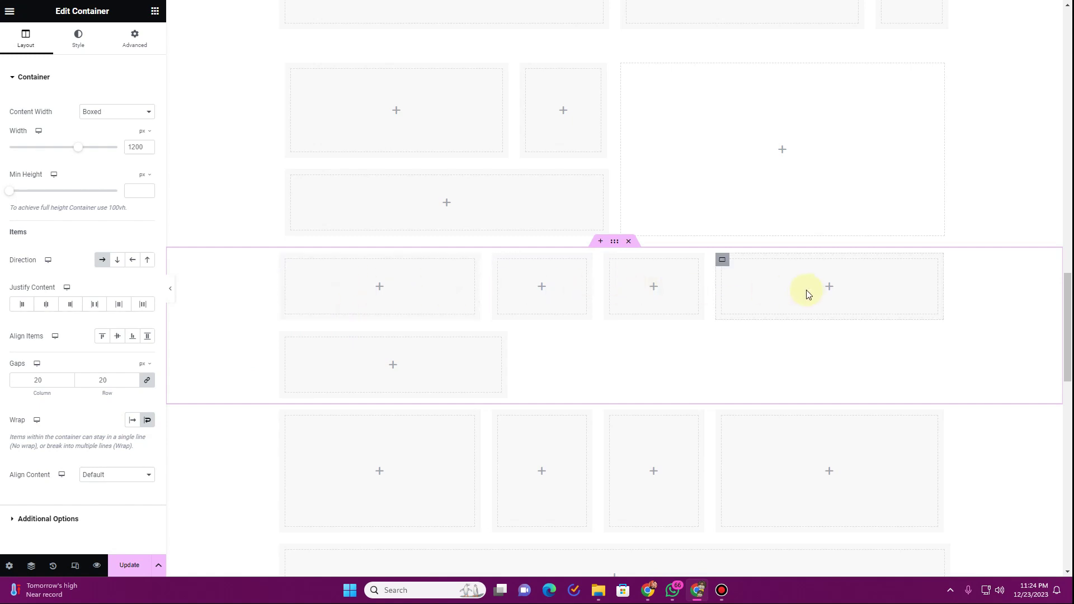
- Set the wrapped last container's width to 100%
left_click(291, 262)
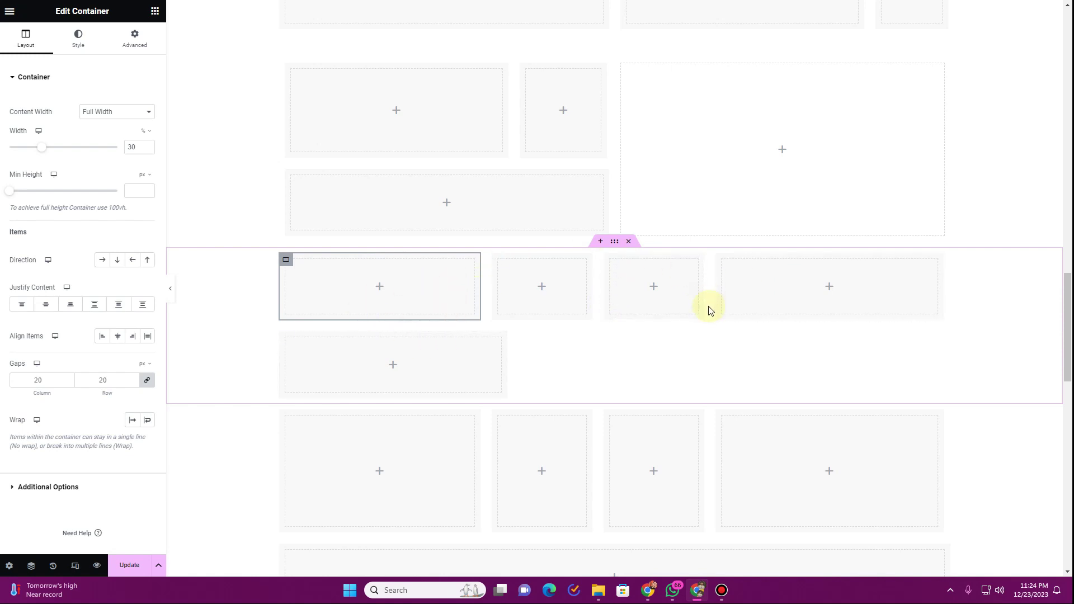
left_click(352, 359)
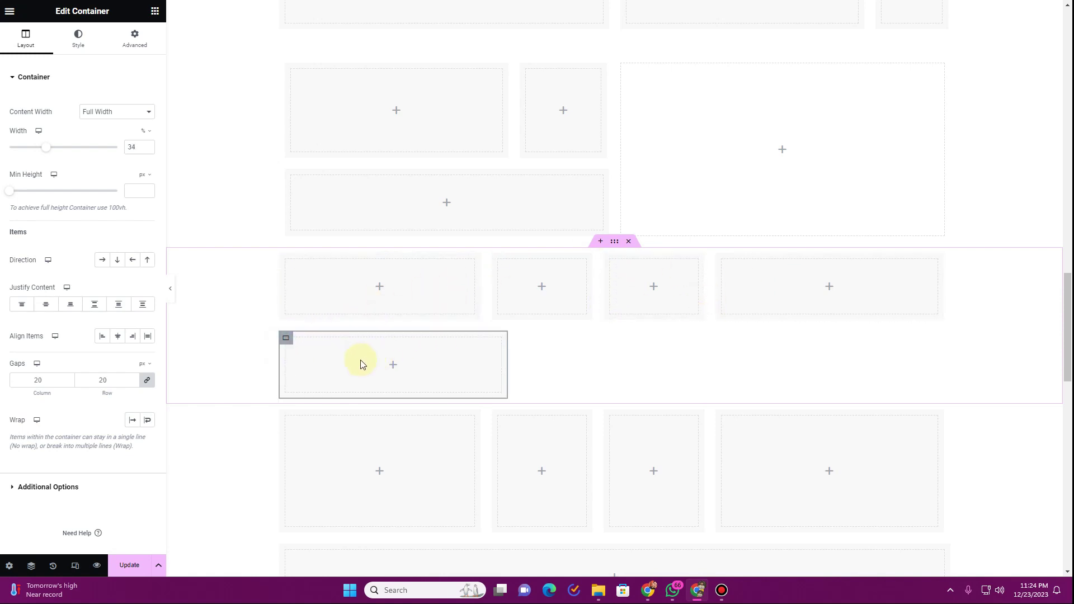
left_click_drag(47, 148, 120, 149)
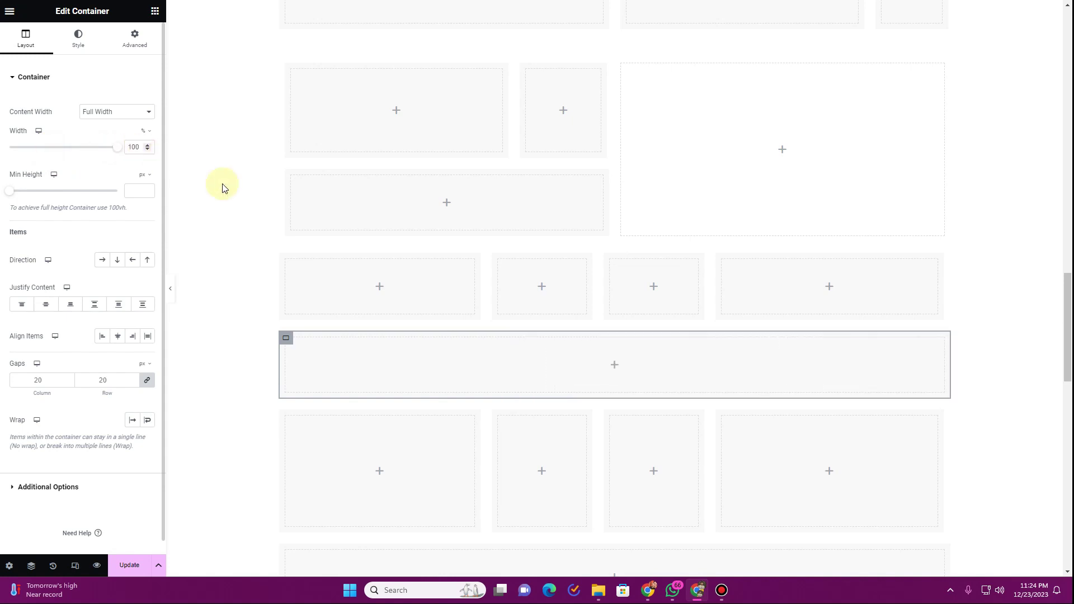
- Delete the empty container between the uneven two-block row and the equal two-block row near the page's beginning
scroll(393, 316, "down", 3)
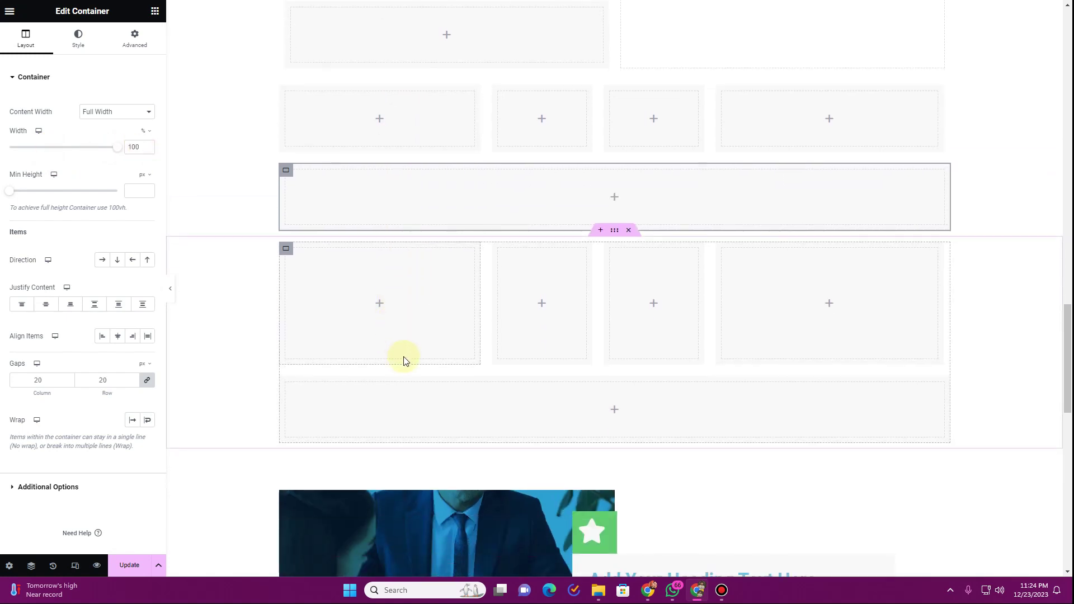
scroll(404, 357, "up", 1)
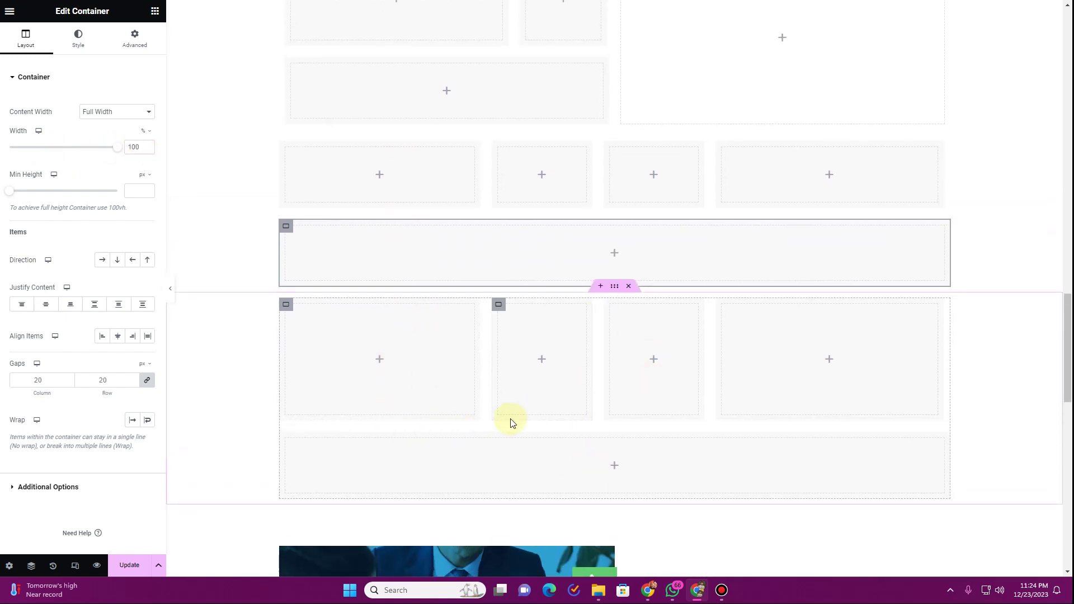
scroll(498, 417, "up", 3)
scroll(499, 420, "up", 12)
scroll(499, 421, "up", 4)
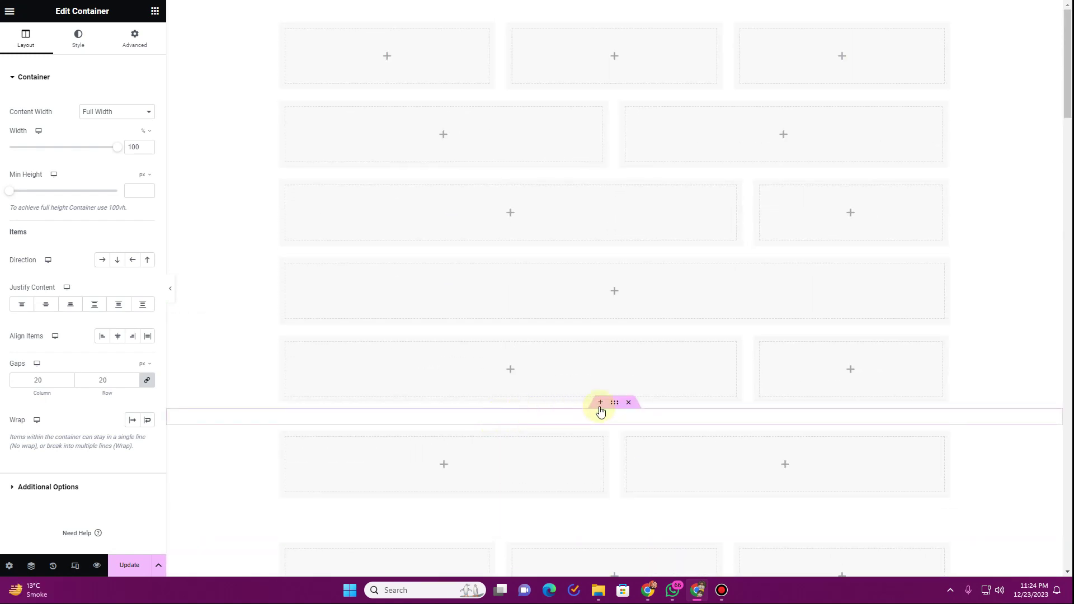
left_click(628, 403)
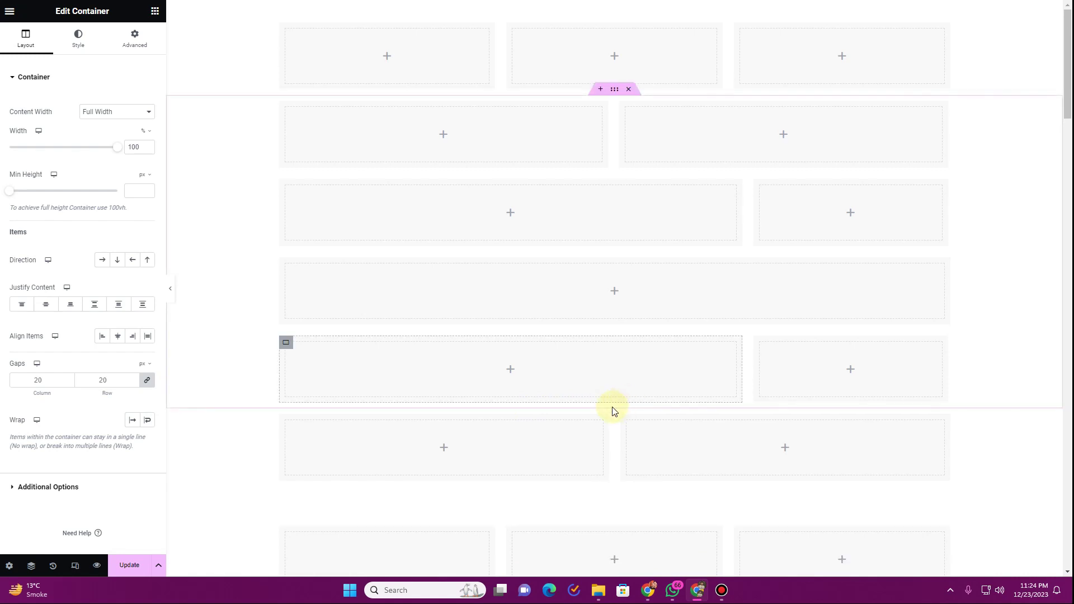